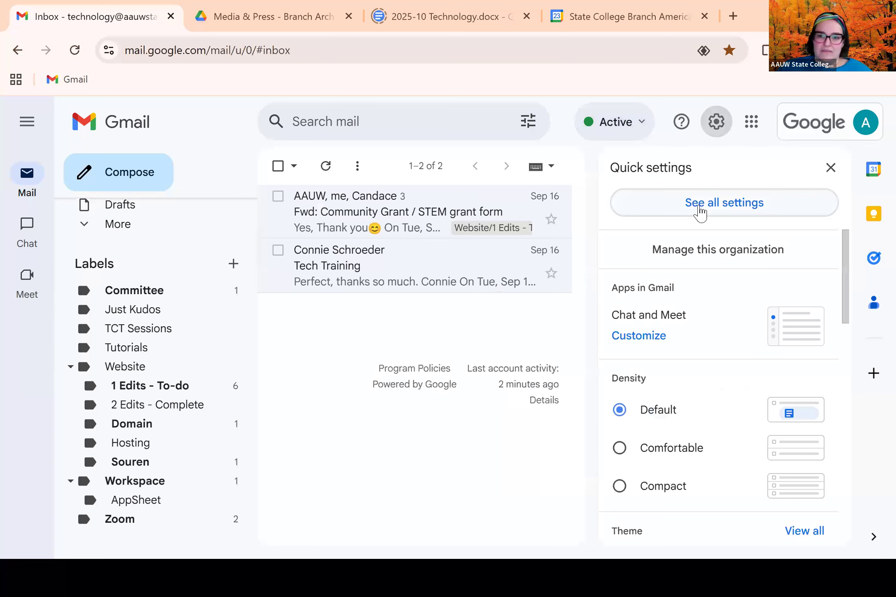
# - Open the full mail settings and check the maximum page size choices in the General settings, leaving 50 conversations per page
pyautogui.click(699, 203)
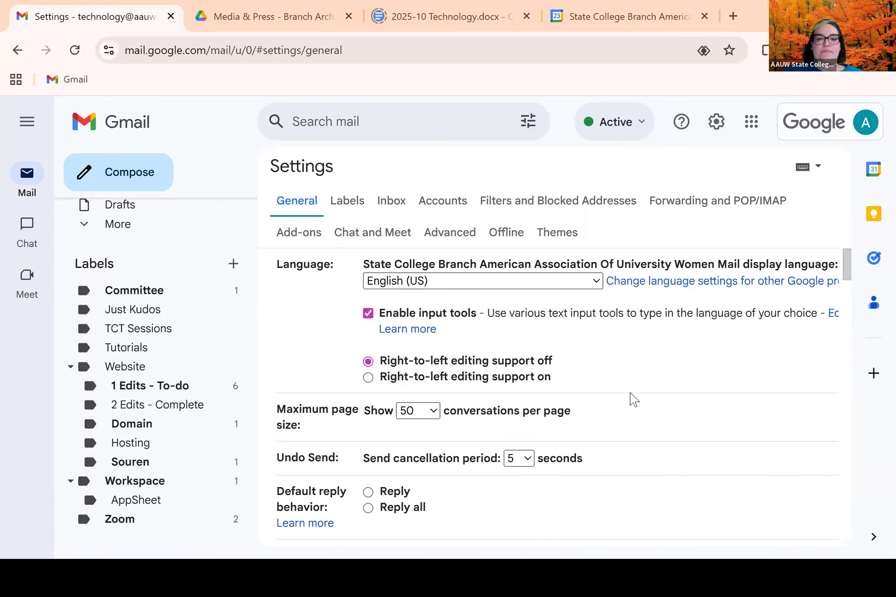
pyautogui.scroll(-2, 656, 331)
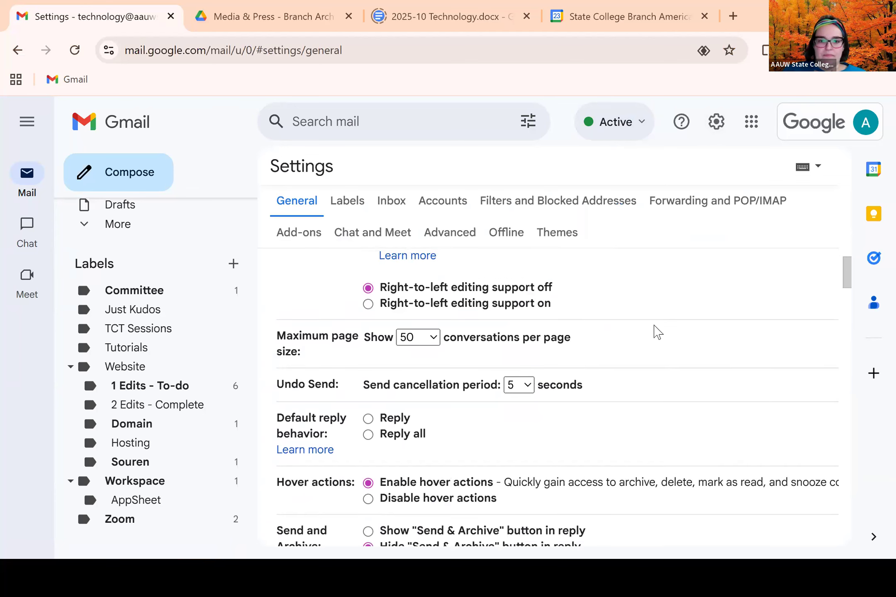
pyautogui.scroll(2, 653, 331)
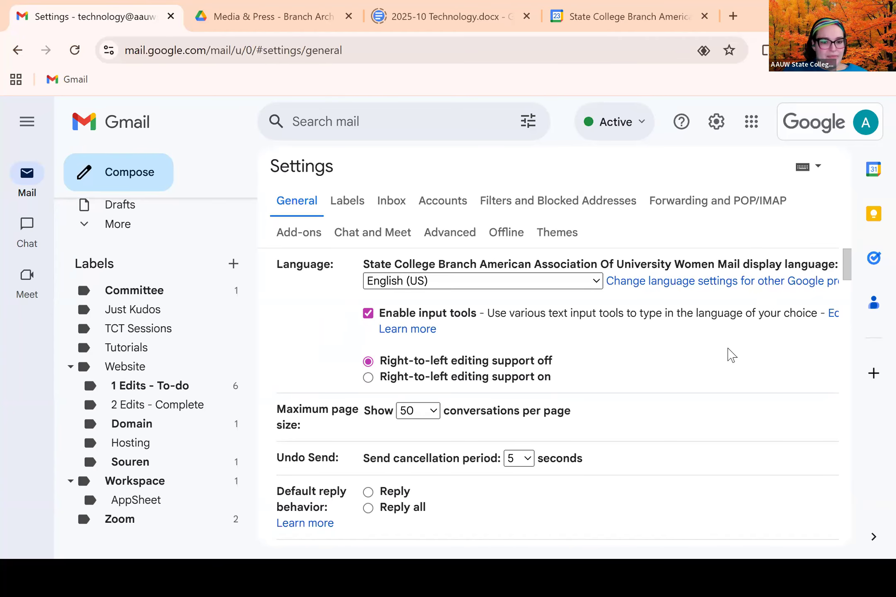
pyautogui.scroll(-2, 713, 385)
pyautogui.scroll(-2, 616, 309)
pyautogui.scroll(2, 617, 311)
pyautogui.scroll(-2, 616, 311)
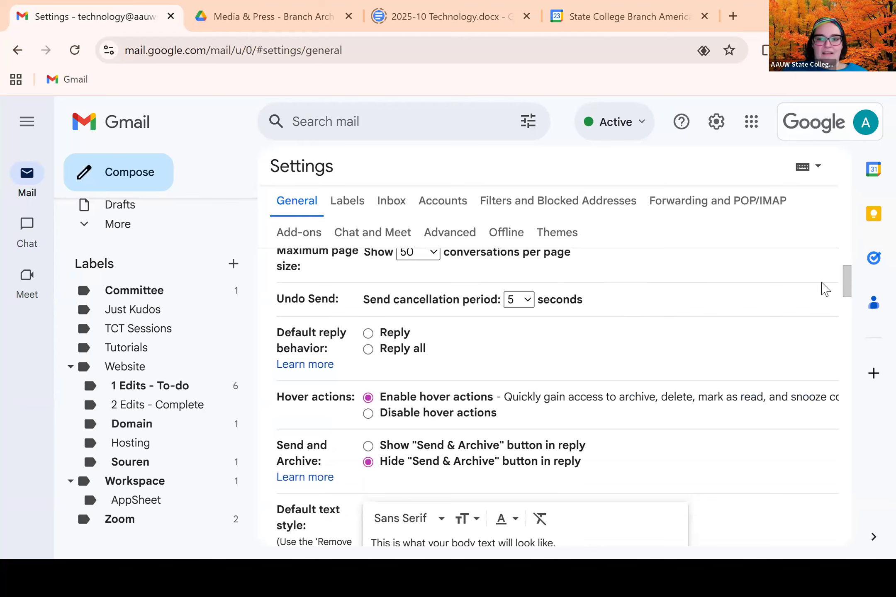
pyautogui.moveTo(846, 276); pyautogui.dragTo(847, 272)
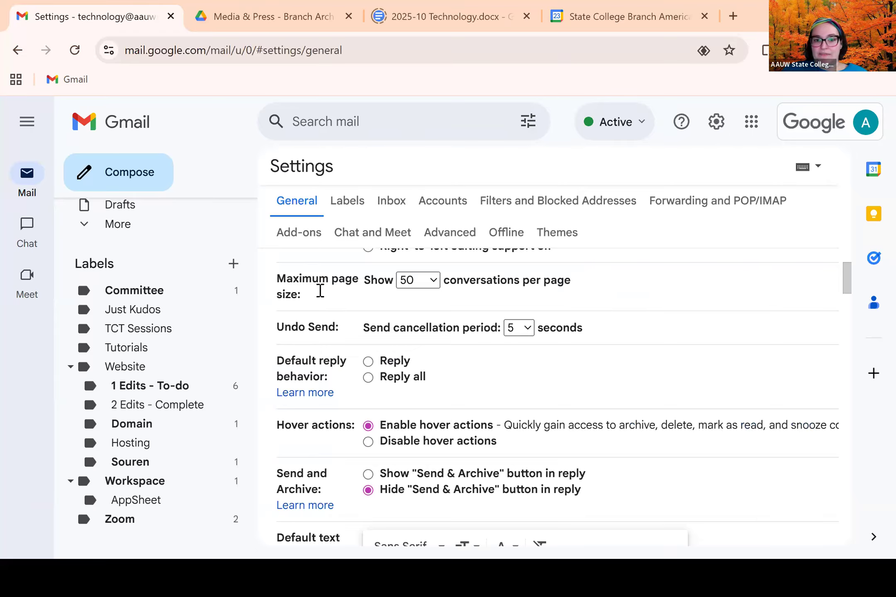
pyautogui.click(435, 284)
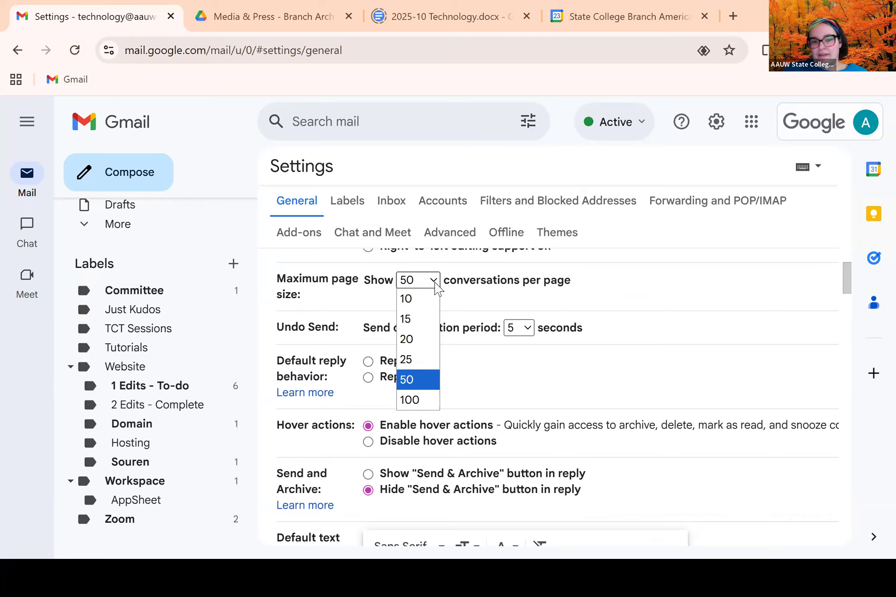
pyautogui.click(600, 296)
# - Set the Undo Send cancellation period to 30 seconds
pyautogui.moveTo(277, 328); pyautogui.dragTo(348, 329)
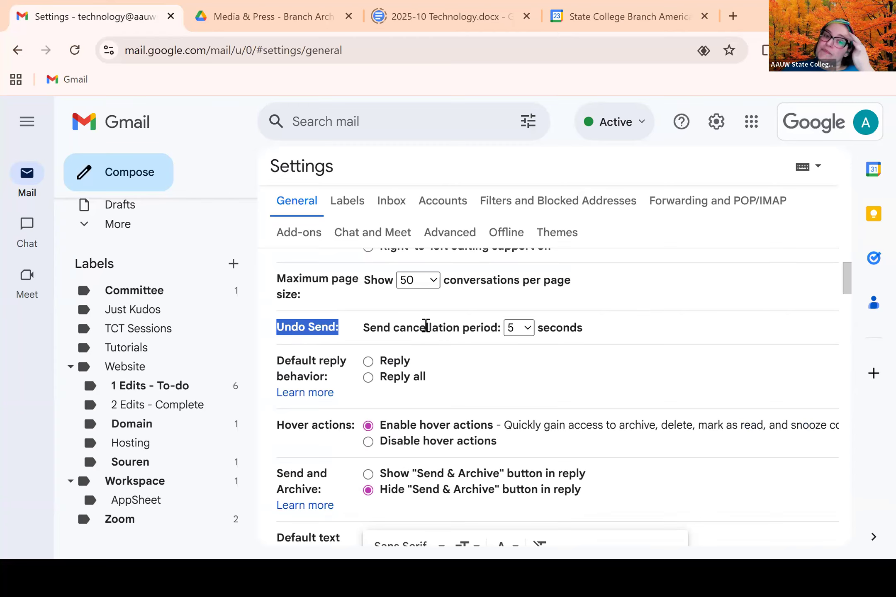
pyautogui.click(528, 332)
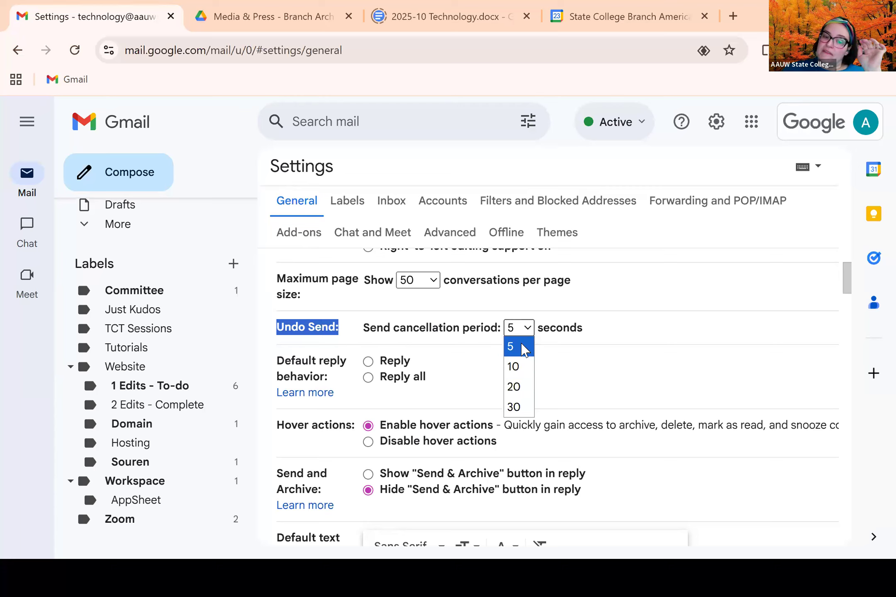
pyautogui.click(601, 387)
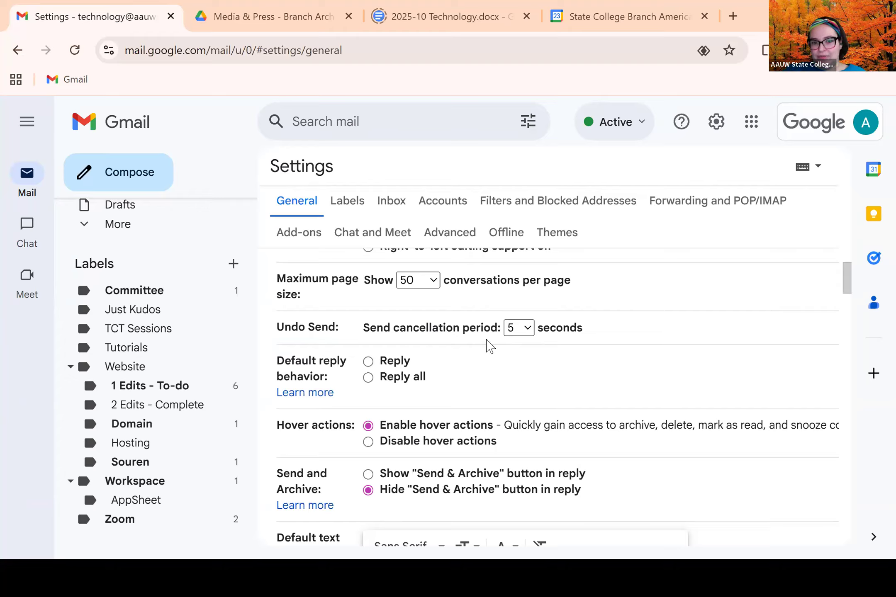
pyautogui.click(514, 332)
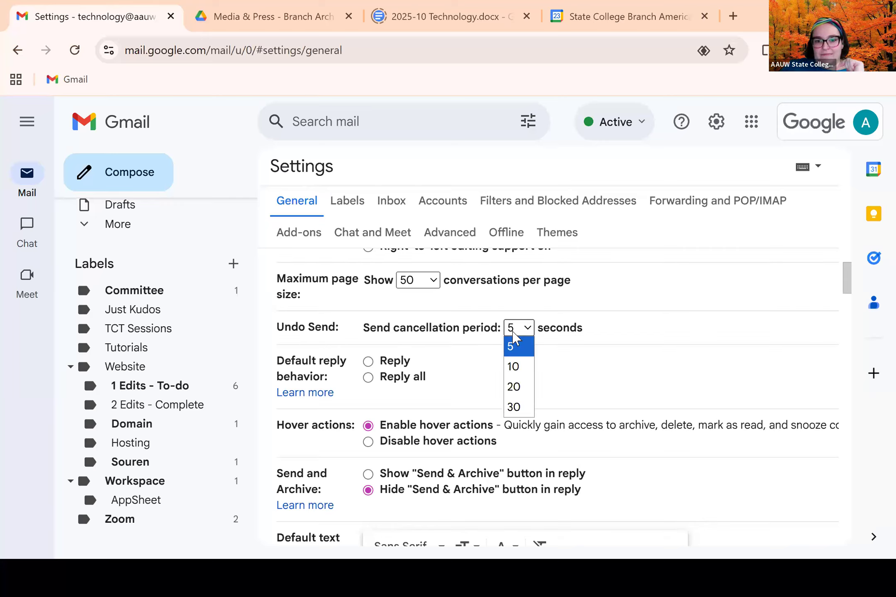
pyautogui.click(525, 413)
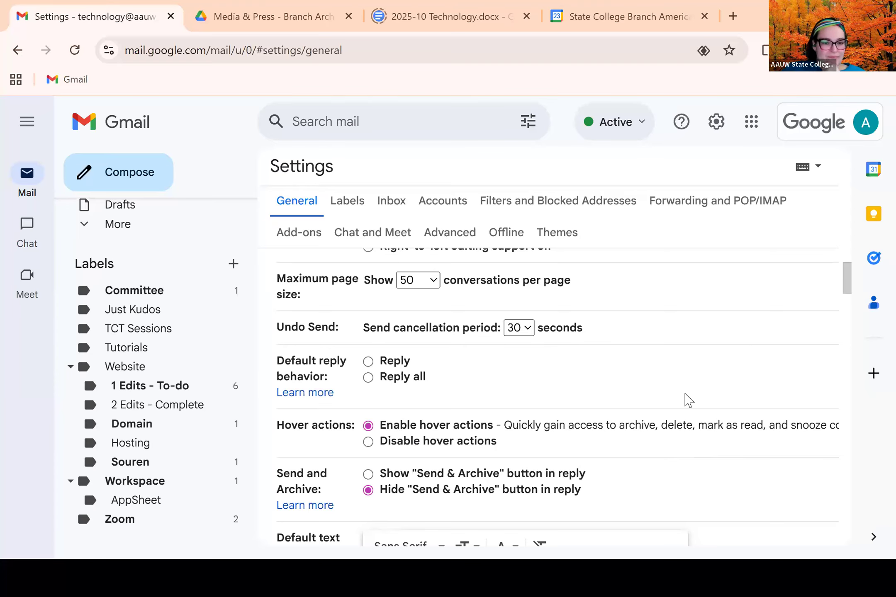
# - Set the default reply behavior to Reply all
pyautogui.scroll(-2, 685, 415)
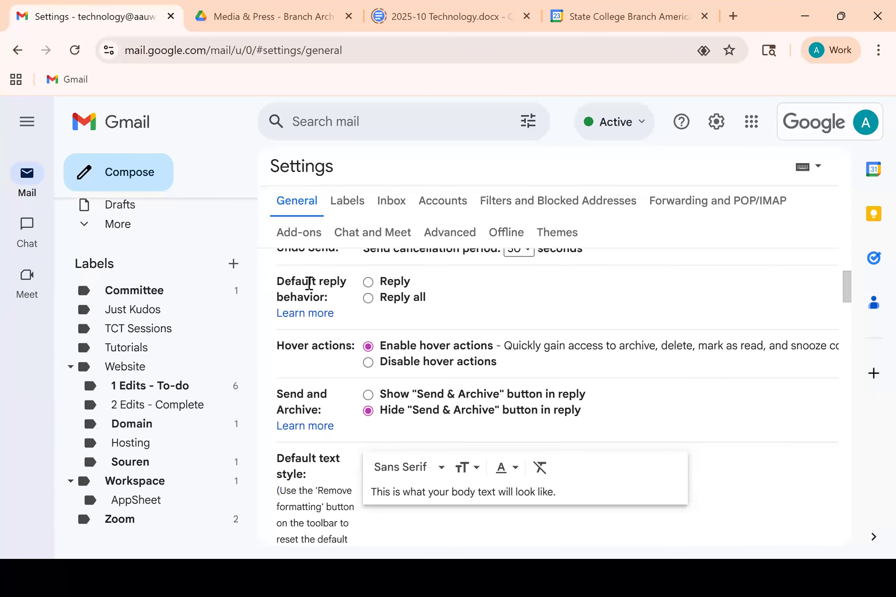
pyautogui.scroll(2, 613, 373)
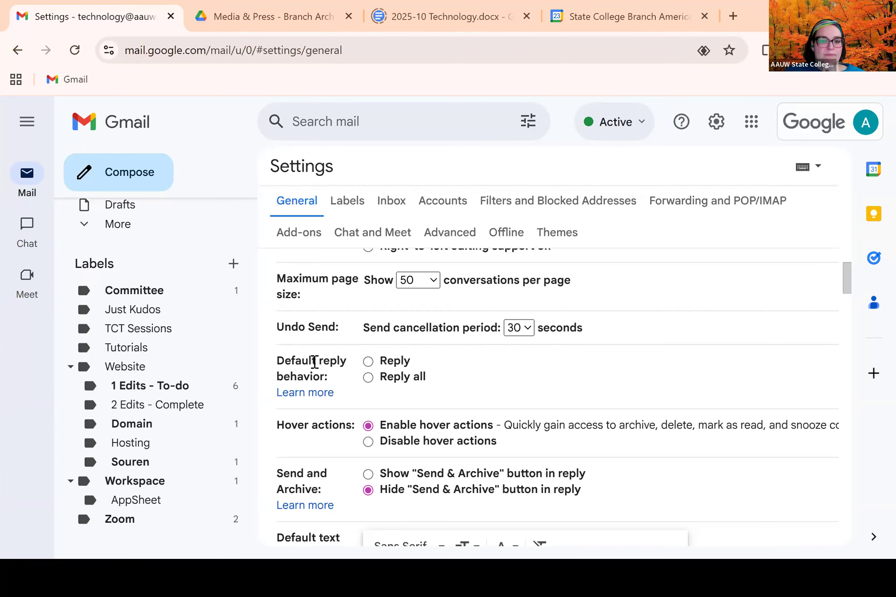
pyautogui.scroll(-2, 311, 359)
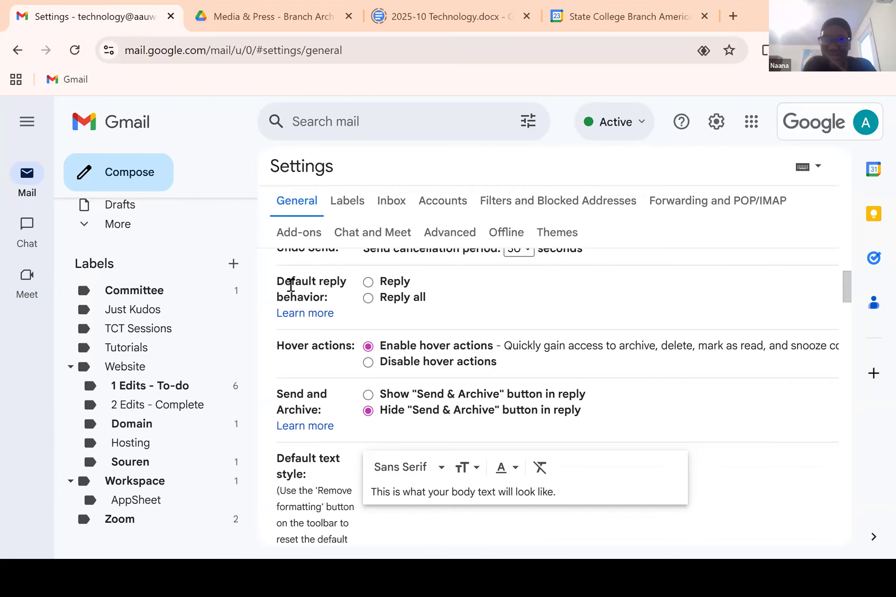
pyautogui.scroll(2, 293, 290)
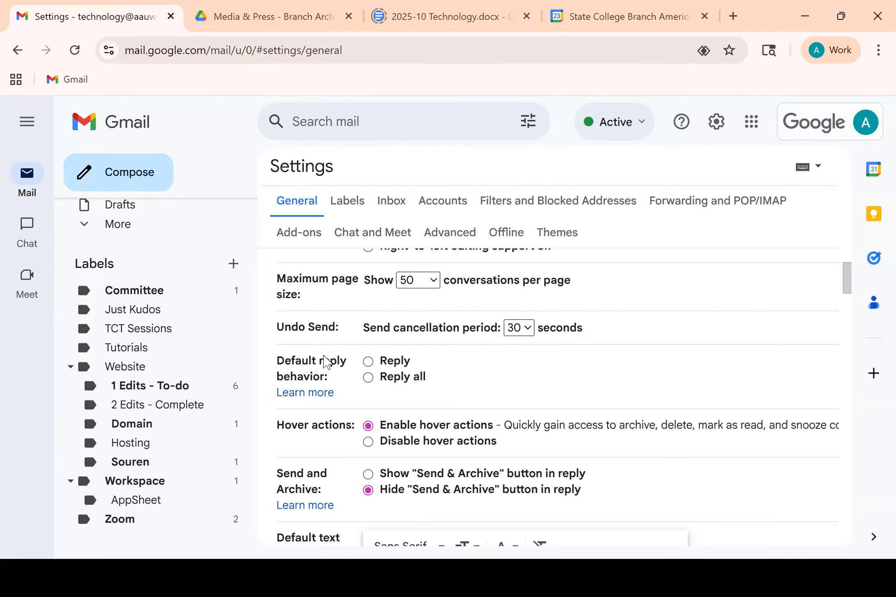
pyautogui.scroll(-2, 330, 364)
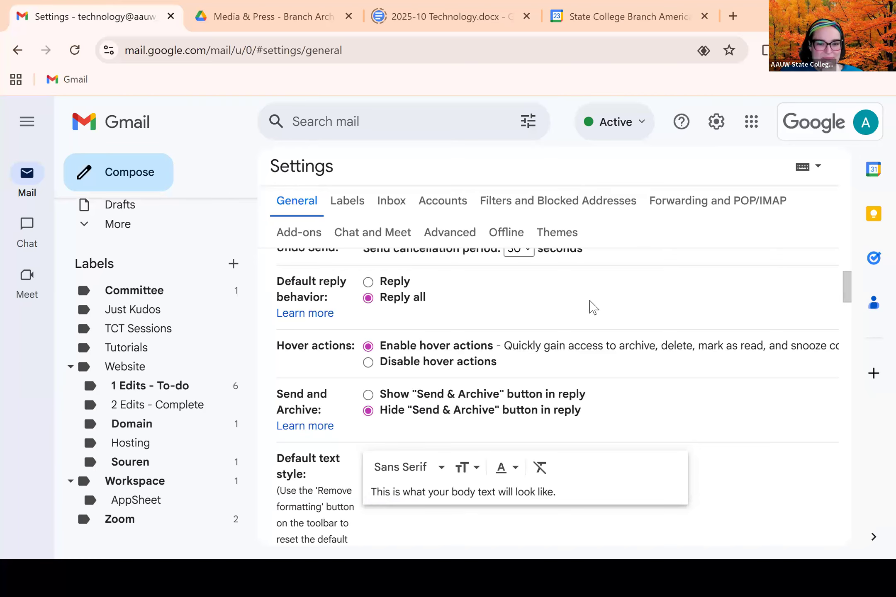
# - Try to go to the inbox without discarding the unsaved changes, and save the changed General settings
pyautogui.scroll(-2, 624, 309)
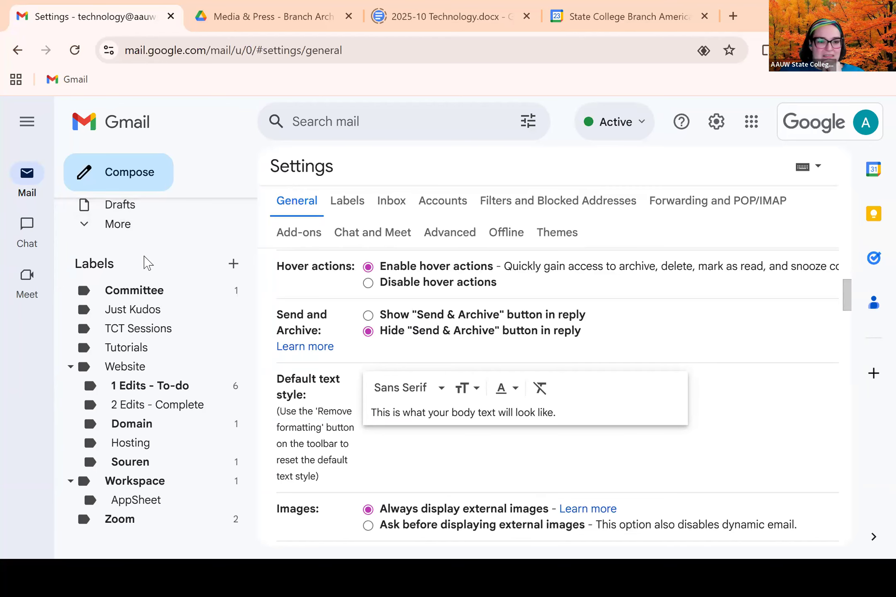
pyautogui.scroll(2, 136, 245)
pyautogui.click(125, 216)
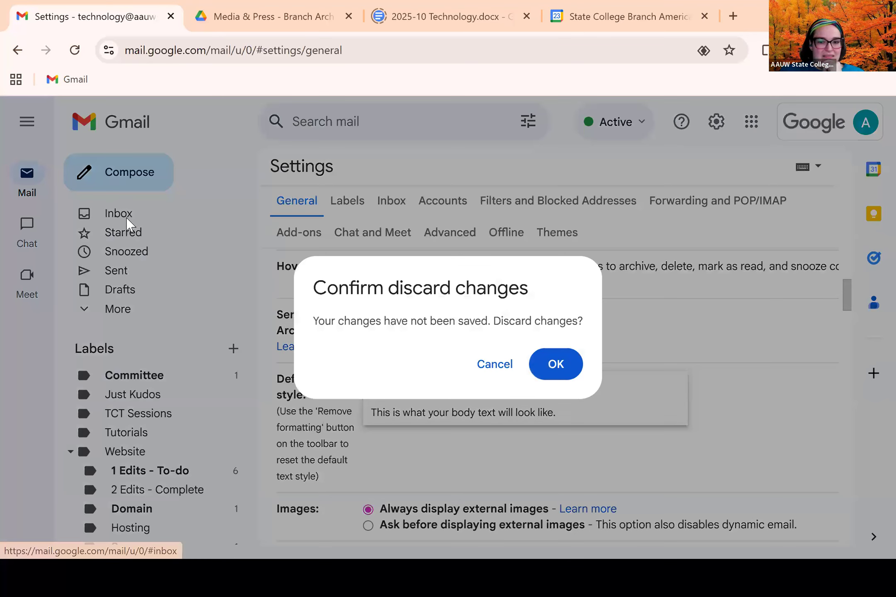
pyautogui.click(496, 372)
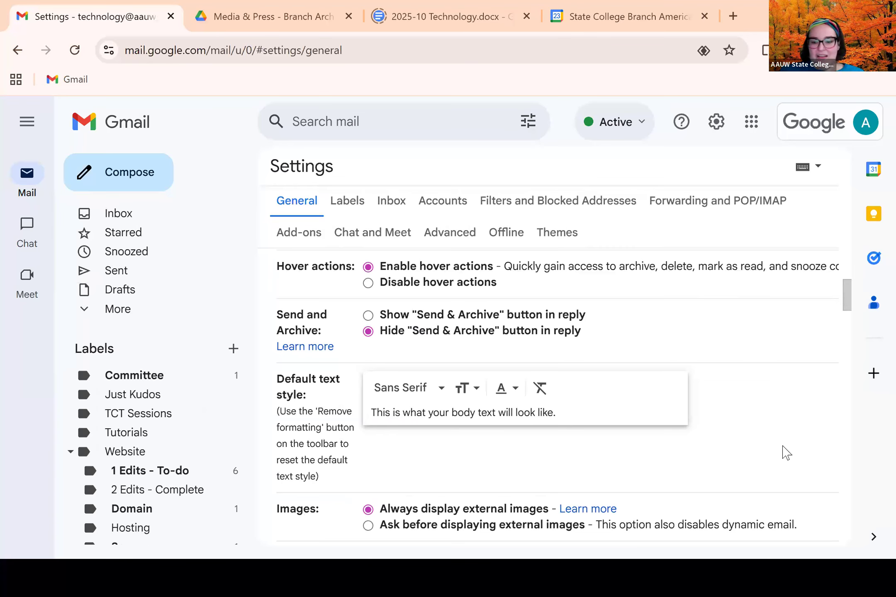
pyautogui.scroll(-15, 767, 452)
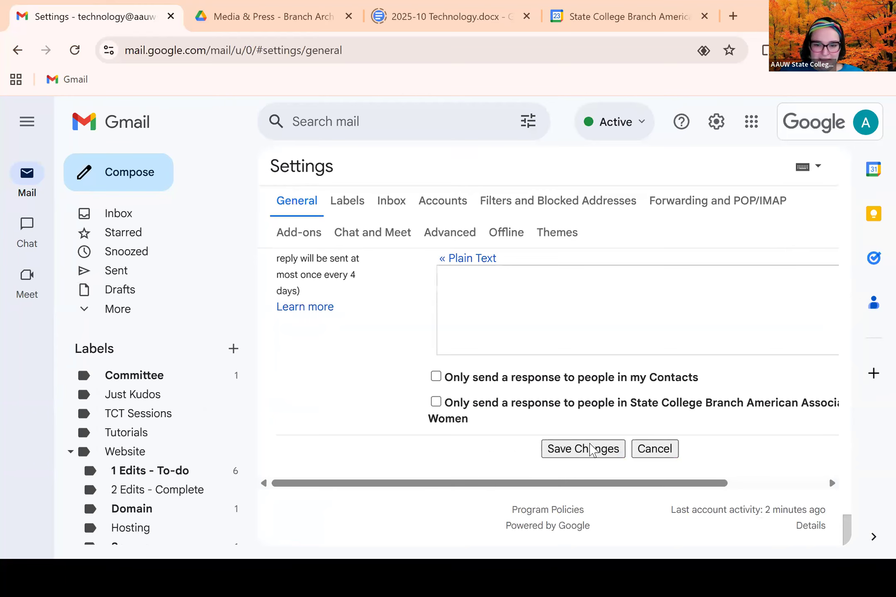
pyautogui.click(590, 449)
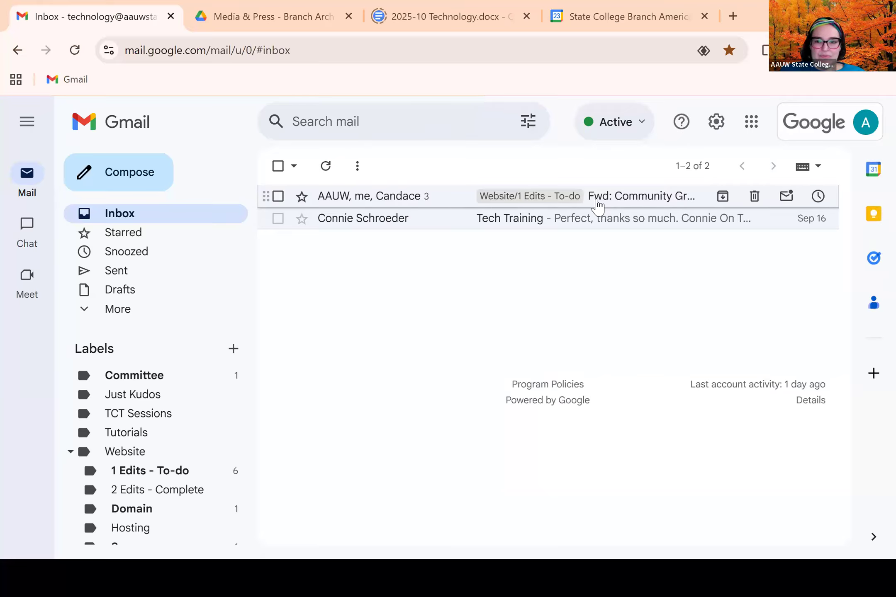
# - View the Tech Training email, return to the inbox, and look at that message's snooze options without choosing one
pyautogui.click(602, 227)
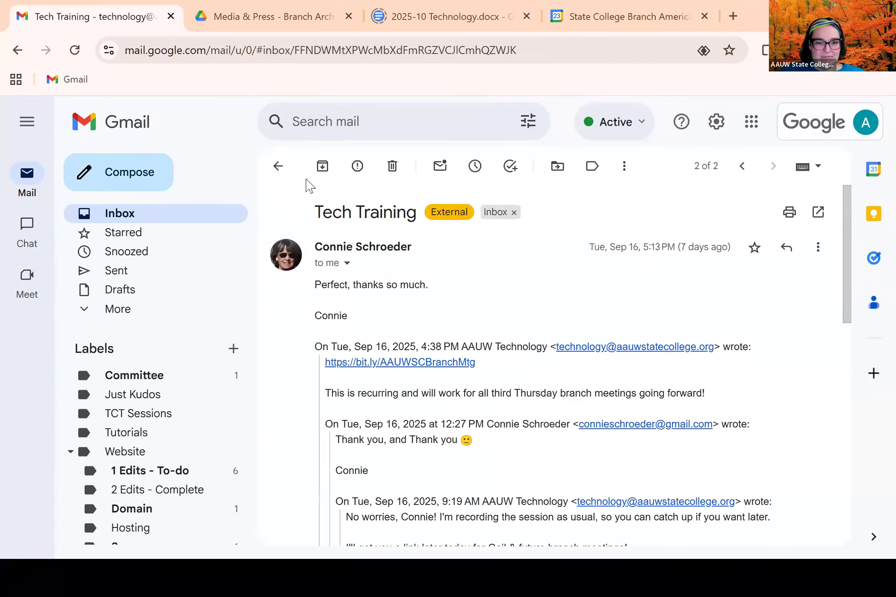
pyautogui.click(280, 167)
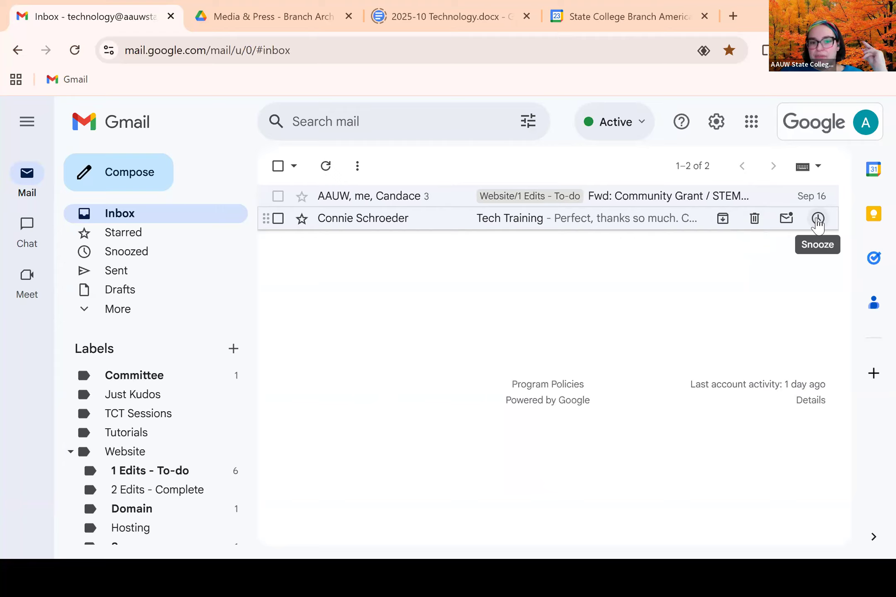
pyautogui.click(817, 220)
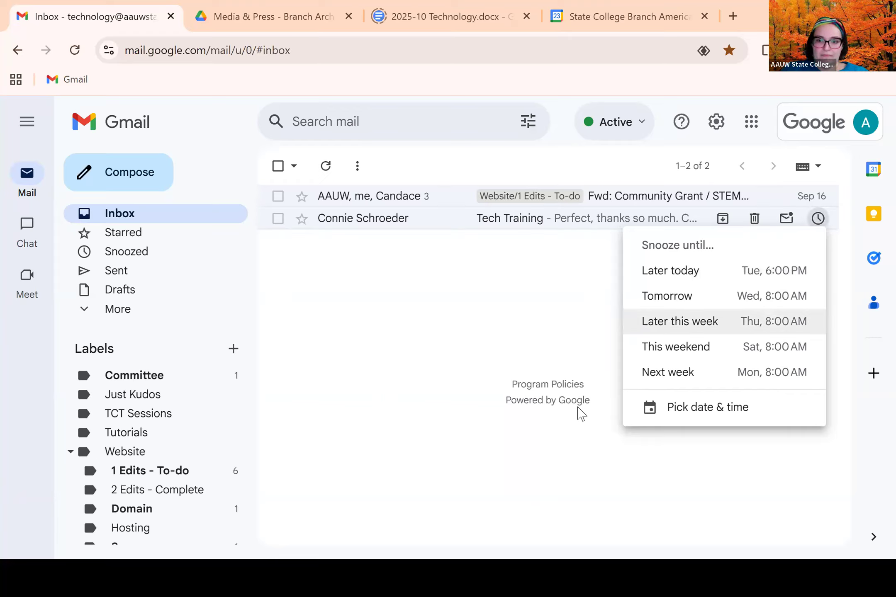
pyautogui.click(493, 352)
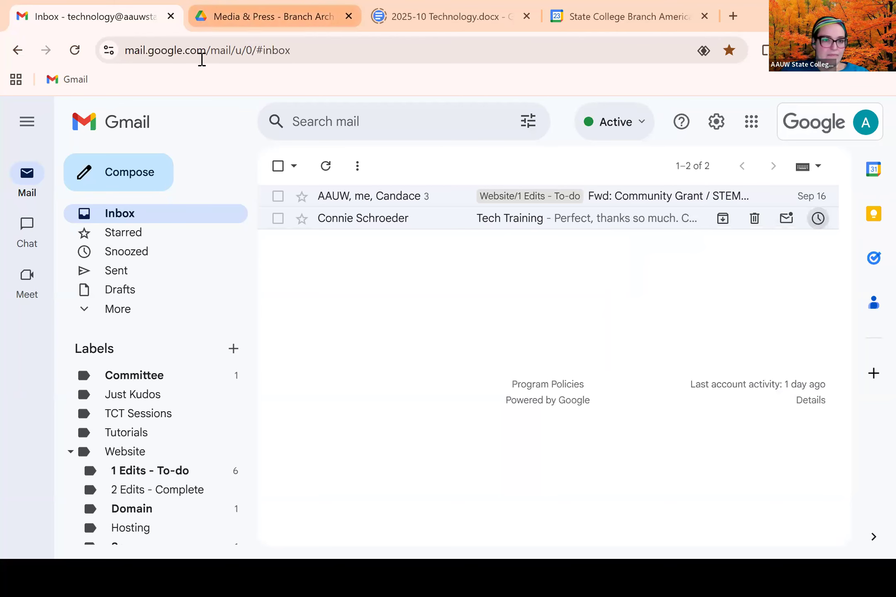
# - Reopen the full settings and examine the General options for hover actions, Send and Archive, and default text style
pyautogui.click(713, 123)
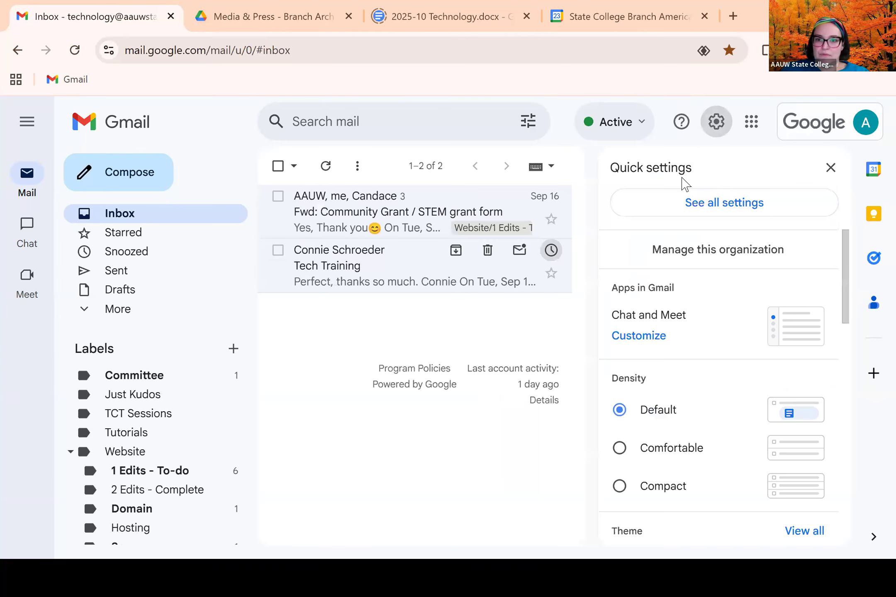
pyautogui.click(634, 204)
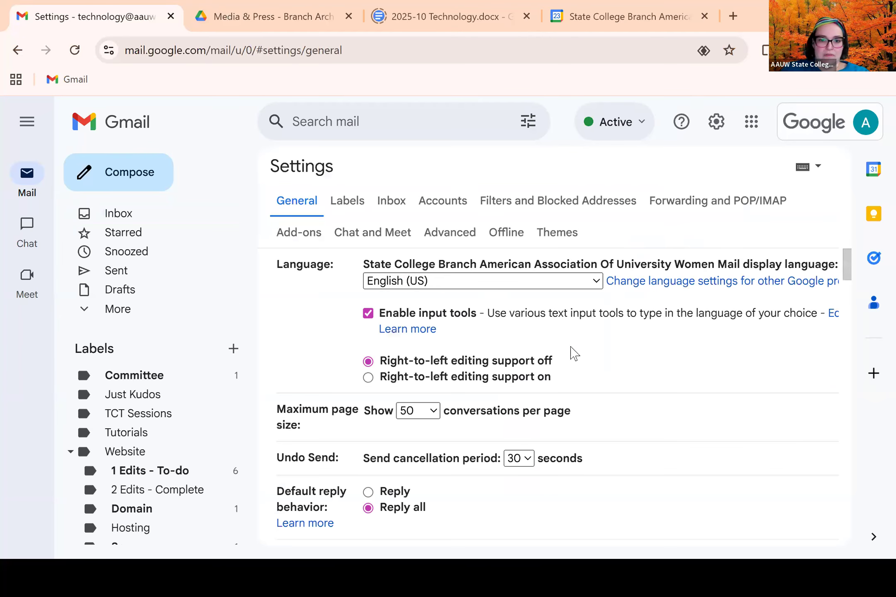
pyautogui.scroll(-5, 601, 340)
pyautogui.scroll(-4, 601, 339)
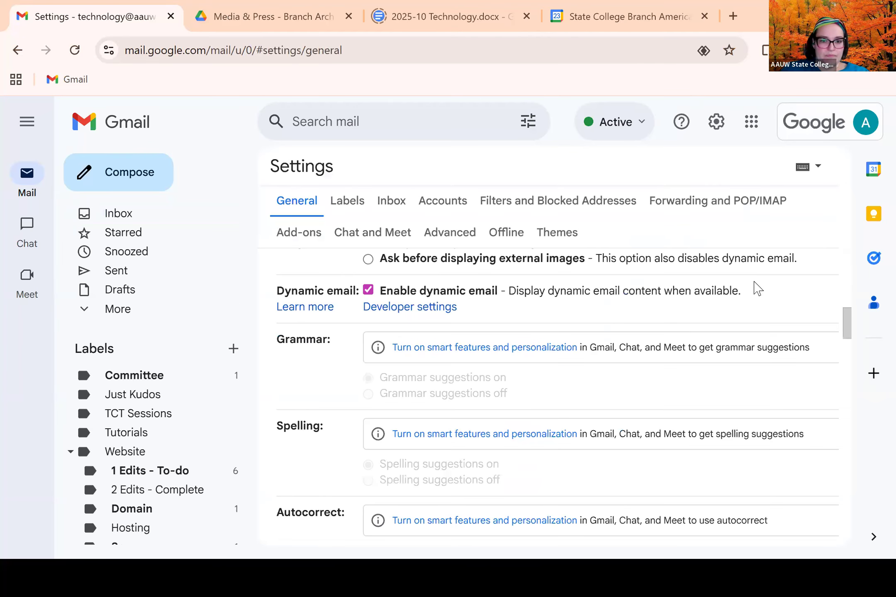
pyautogui.scroll(6, 757, 289)
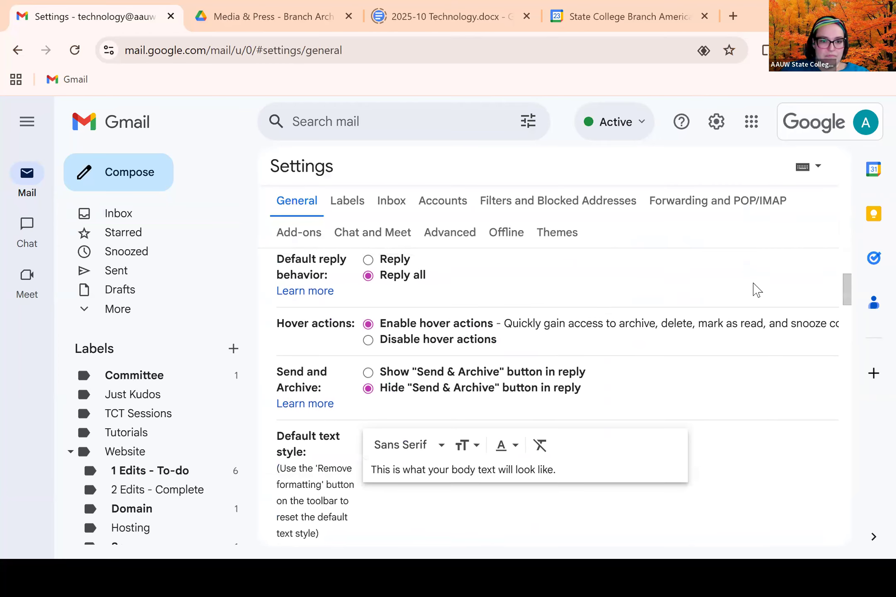
pyautogui.scroll(2, 753, 297)
pyautogui.scroll(-3, 849, 291)
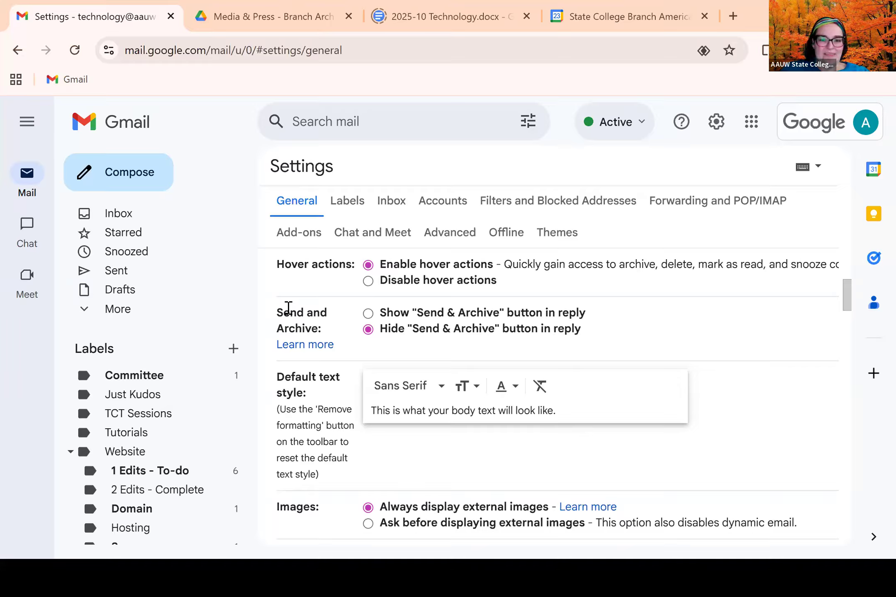
pyautogui.scroll(-1, 288, 308)
pyautogui.moveTo(847, 297); pyautogui.dragTo(847, 300)
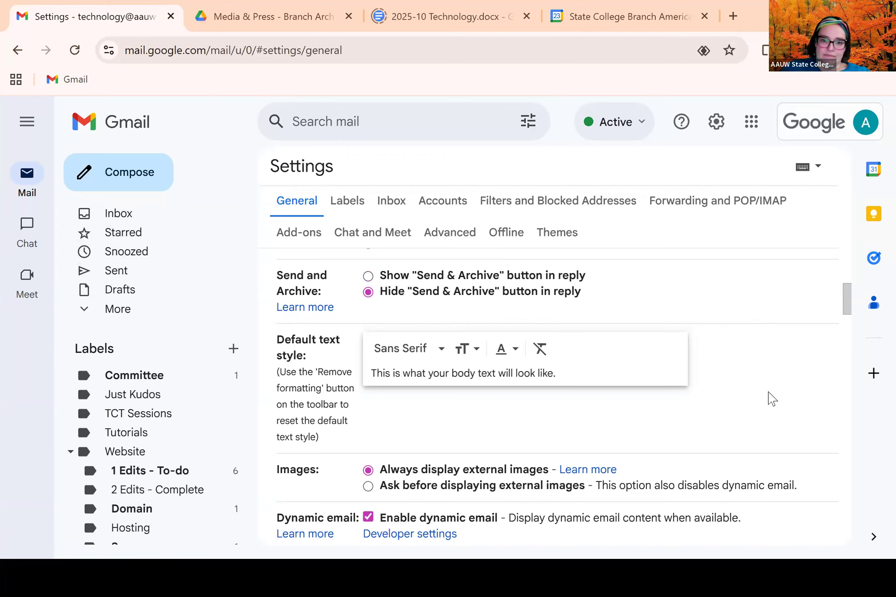
# - Examine the General settings for external images and dynamic email
pyautogui.scroll(-2, 769, 394)
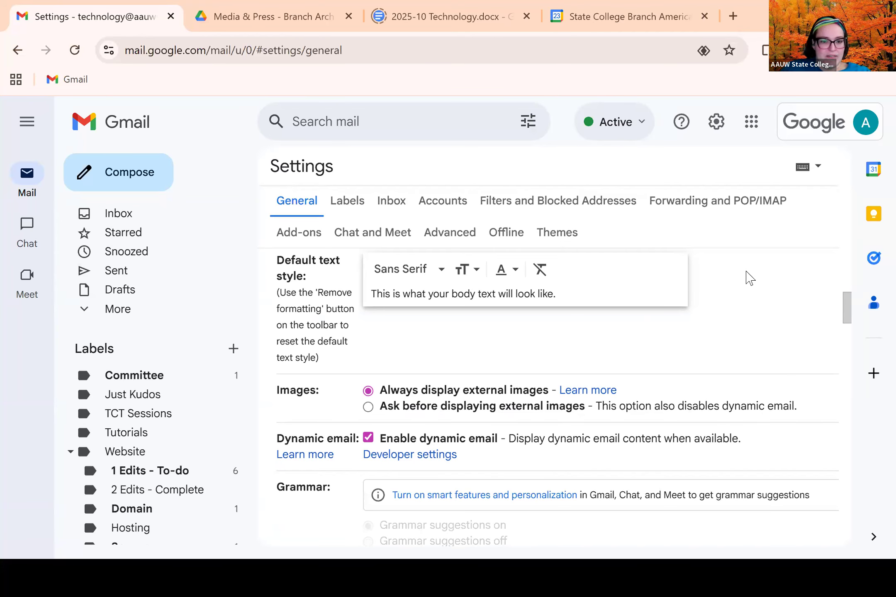
pyautogui.scroll(-2, 705, 283)
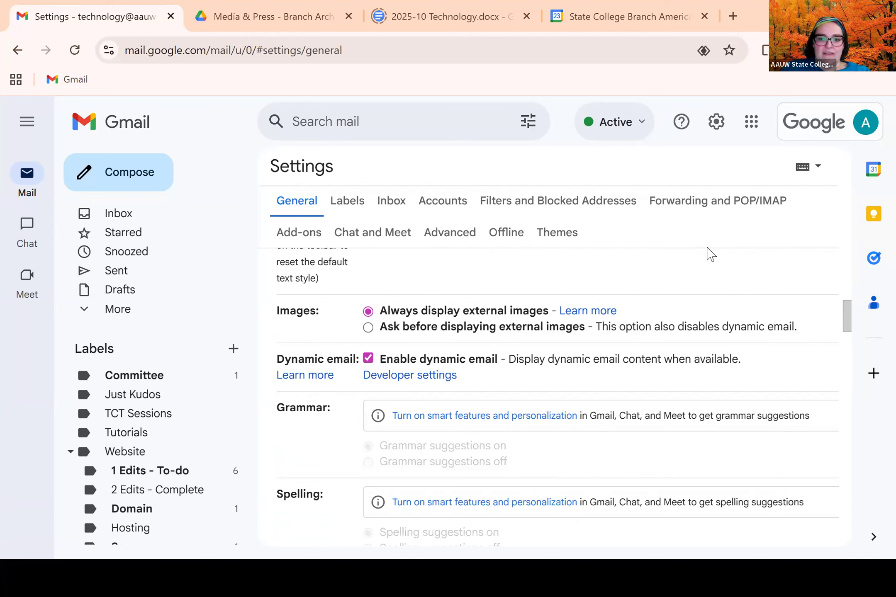
pyautogui.moveTo(846, 316); pyautogui.dragTo(850, 321)
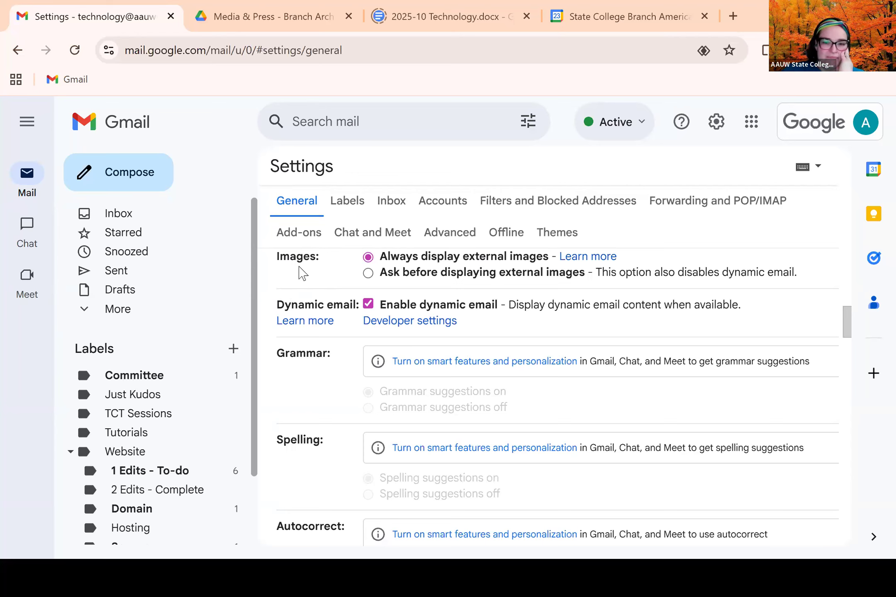
pyautogui.scroll(-2, 300, 272)
pyautogui.scroll(2, 300, 271)
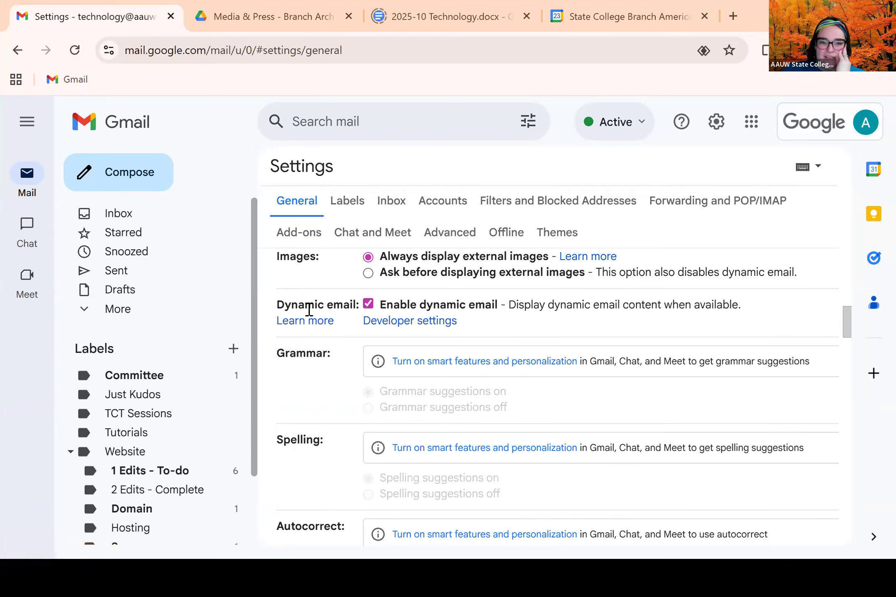
# - Turn off dynamic email and examine the Grammar, Spelling, Autocorrect, Smart Compose and Conversation View settings
pyautogui.click(562, 311)
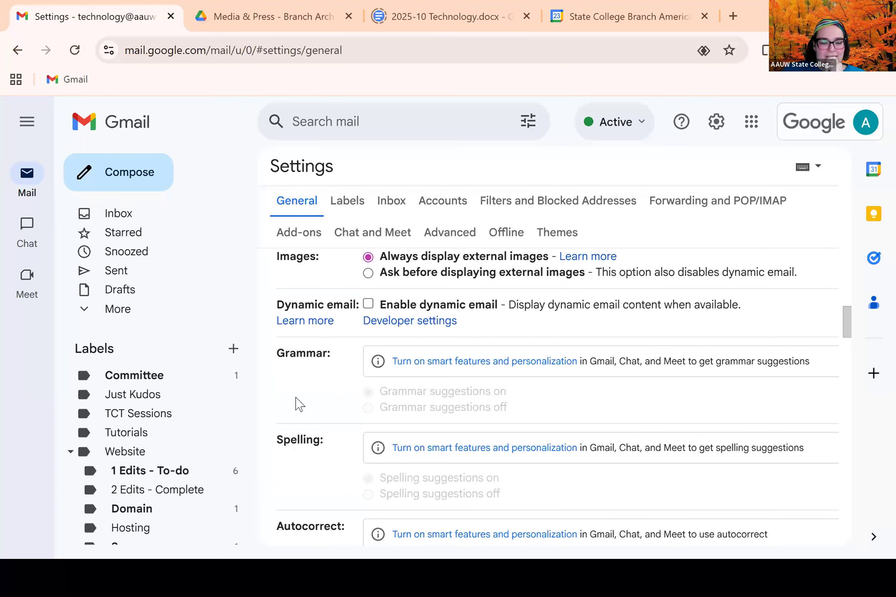
pyautogui.scroll(-2, 297, 403)
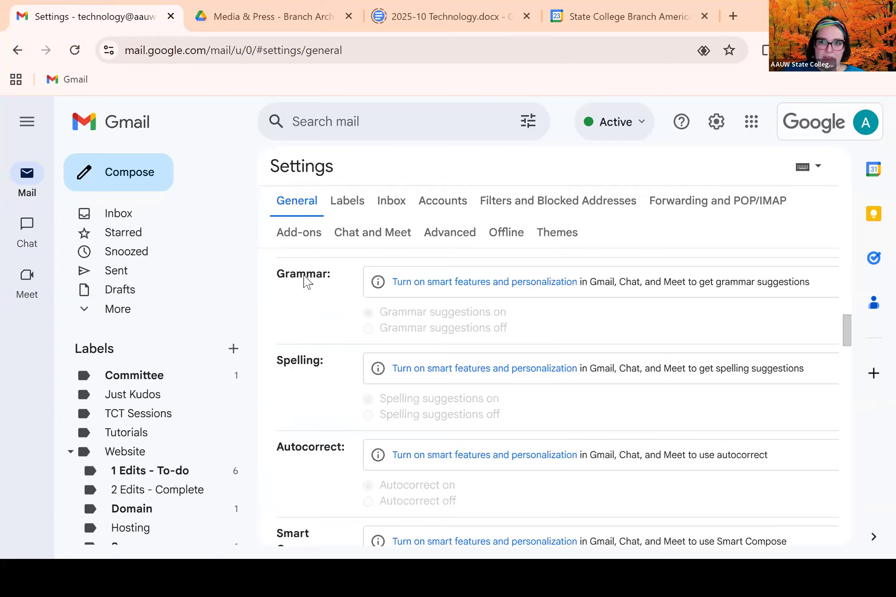
pyautogui.scroll(-2, 302, 322)
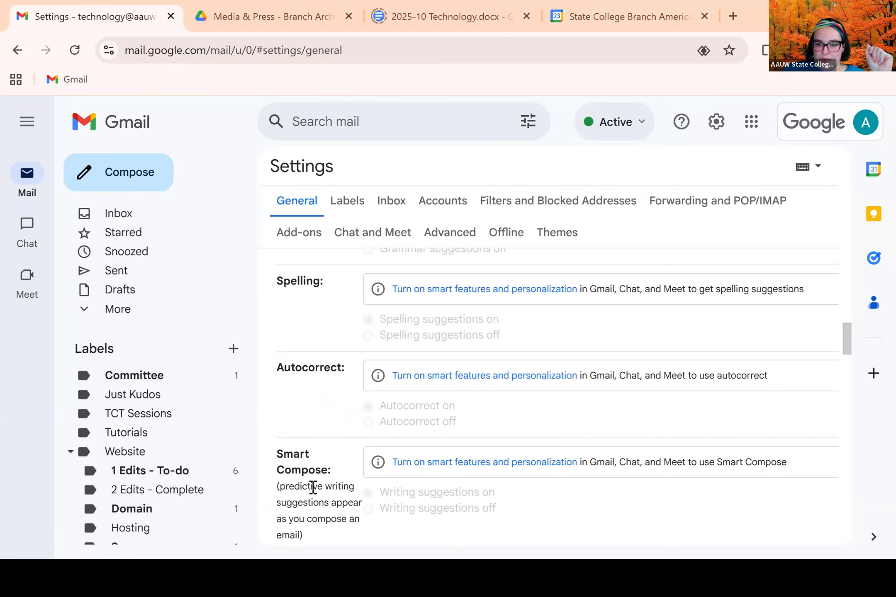
pyautogui.scroll(-1, 308, 390)
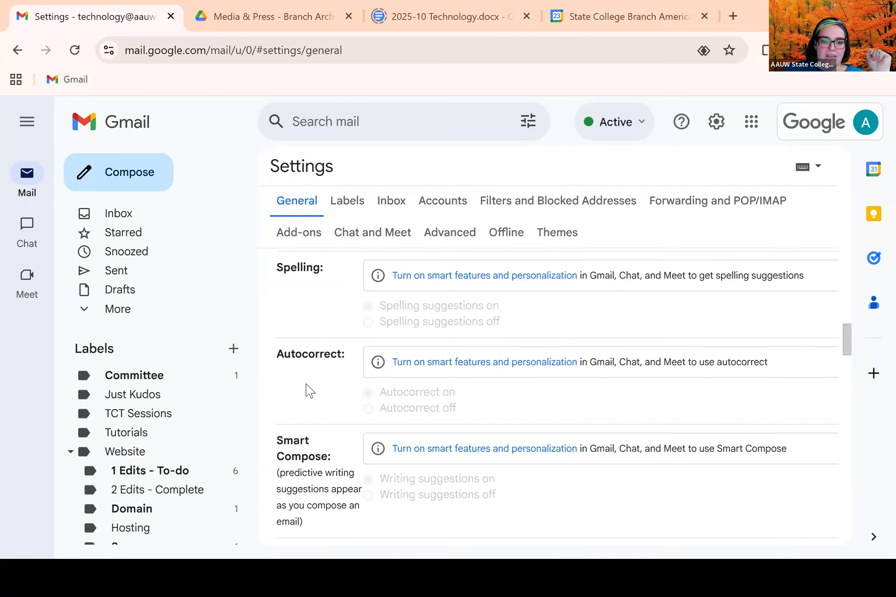
pyautogui.scroll(-3, 309, 391)
pyautogui.scroll(-2, 309, 390)
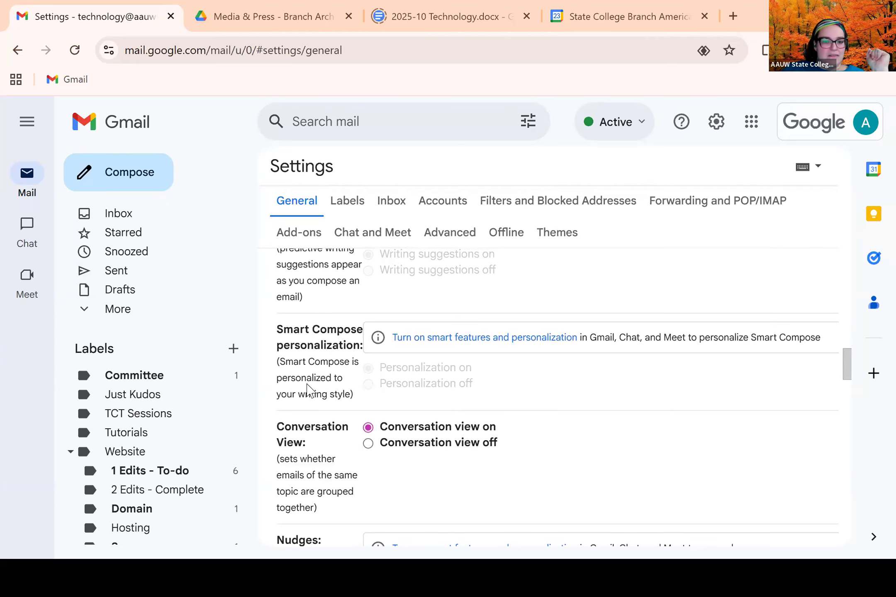
pyautogui.scroll(-2, 314, 380)
pyautogui.scroll(2, 307, 314)
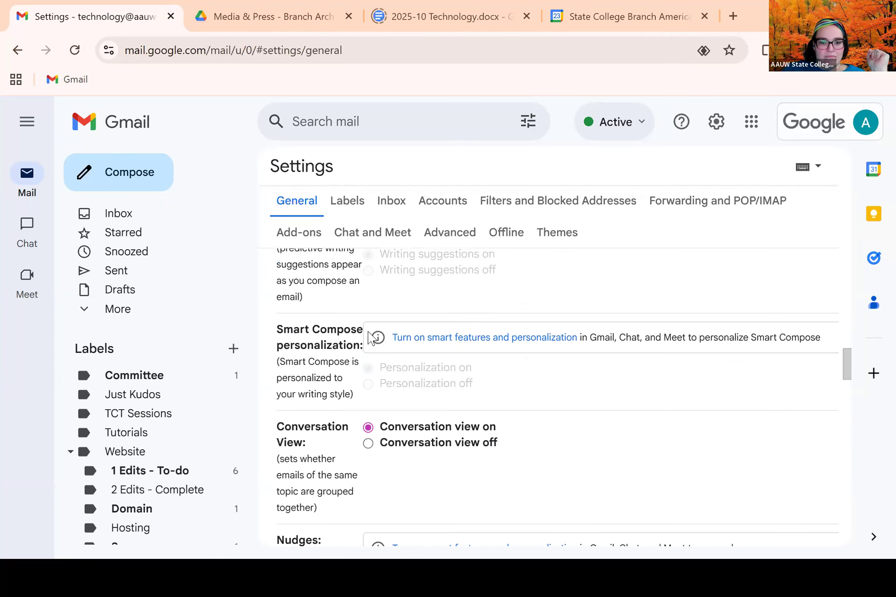
# - Turn on smart features and personalization for Gmail, Chat and Meet, and reload the mailbox
pyautogui.click(424, 344)
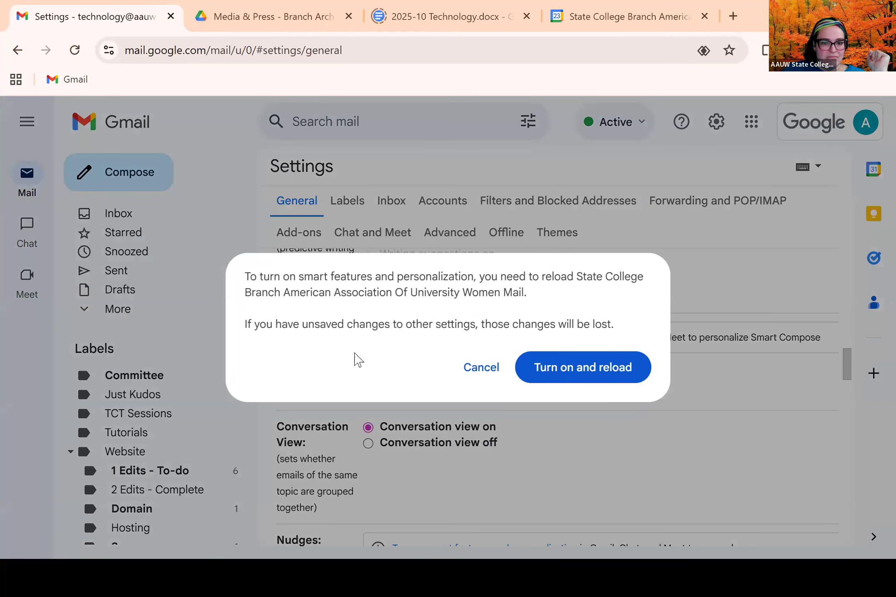
pyautogui.click(497, 367)
pyautogui.scroll(10, 407, 320)
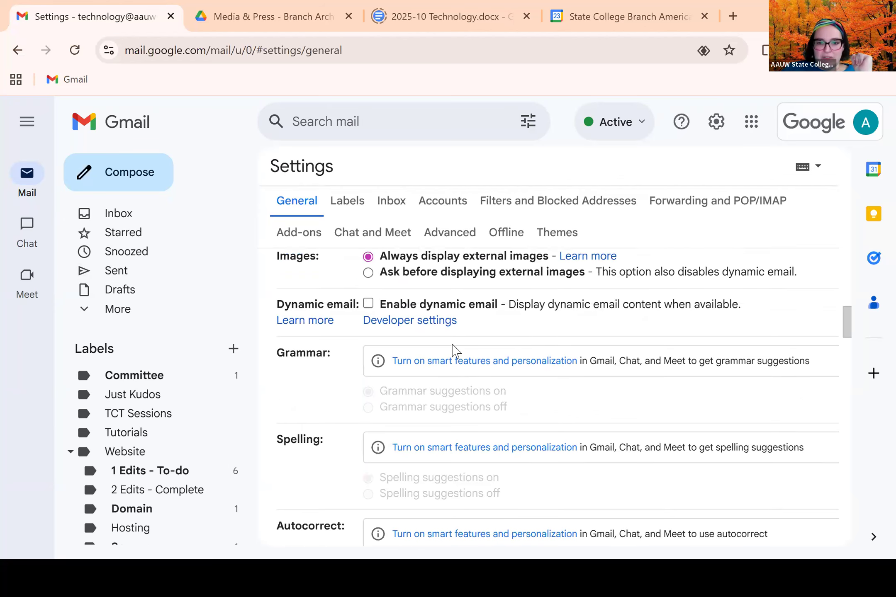
pyautogui.click(458, 362)
pyautogui.click(583, 373)
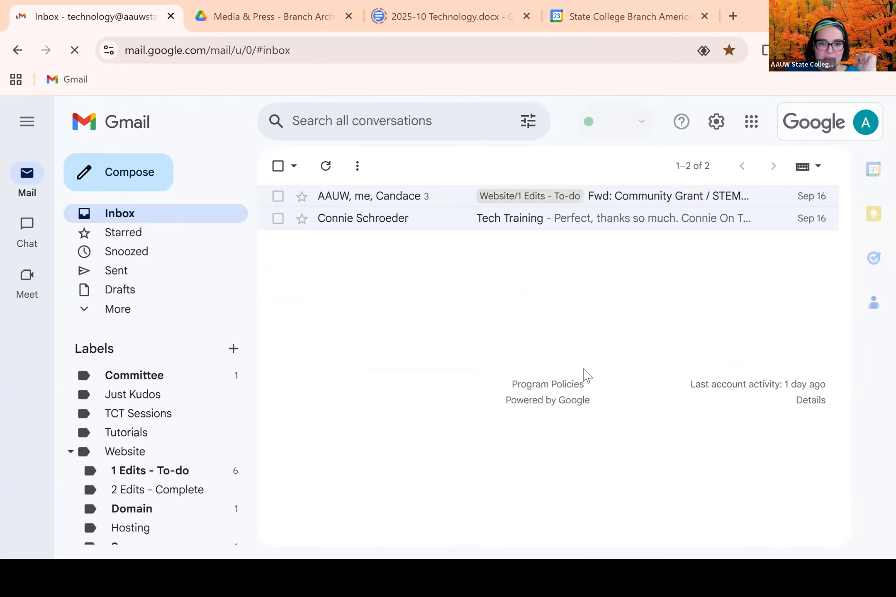
# - Reopen the full settings and examine the General options for Grammar, Spelling, Autocorrect and Smart Compose
pyautogui.click(717, 122)
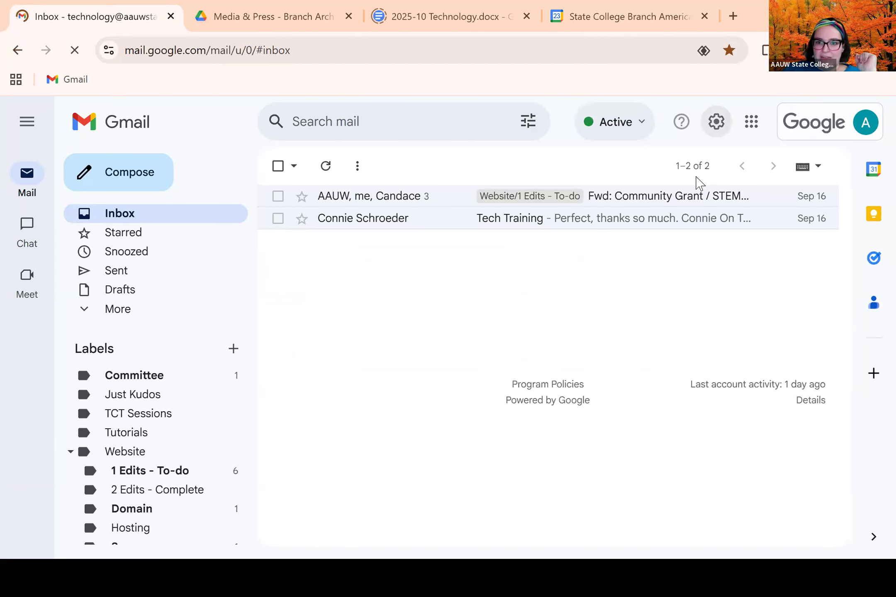
pyautogui.click(735, 204)
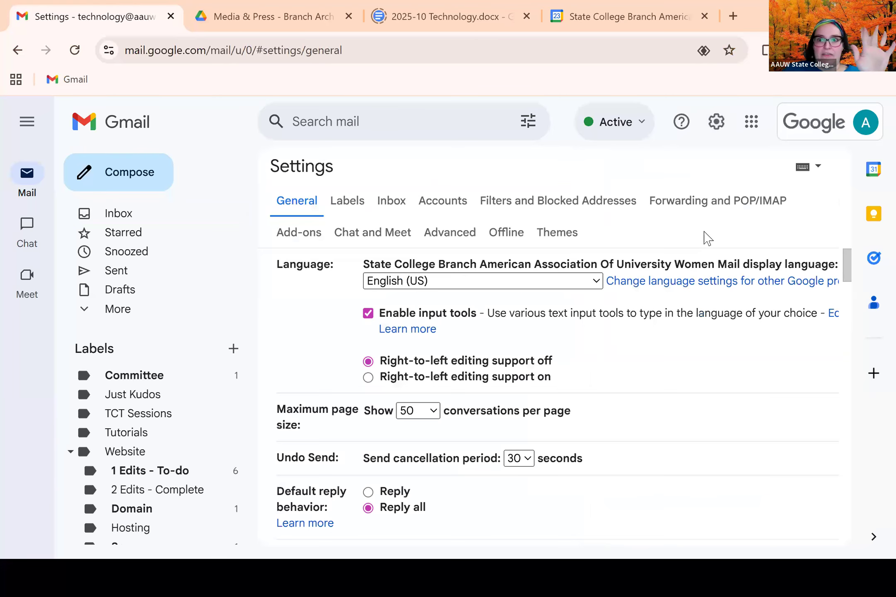
pyautogui.scroll(-15, 414, 336)
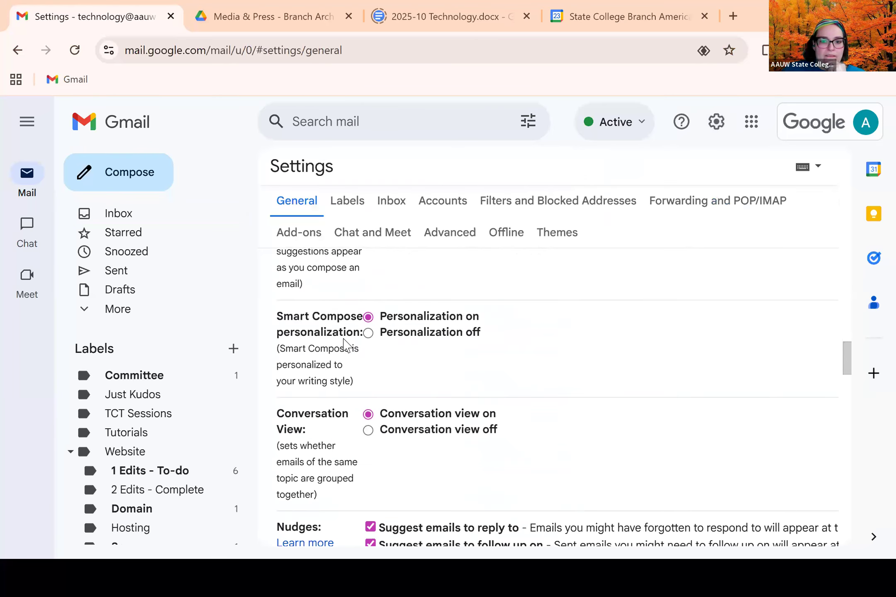
pyautogui.scroll(-10, 339, 350)
pyautogui.scroll(12, 339, 351)
pyautogui.scroll(-4, 339, 349)
pyautogui.scroll(10, 339, 350)
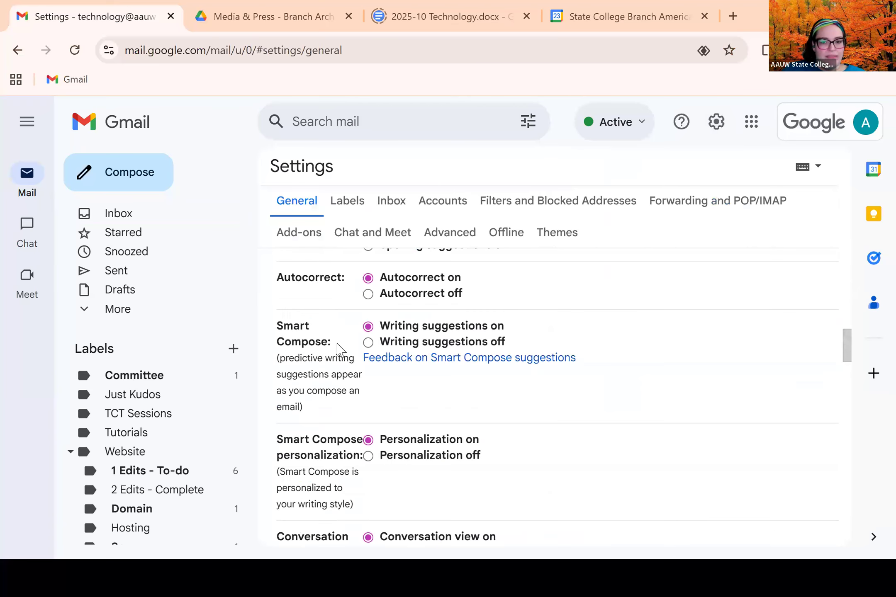
pyautogui.scroll(1, 338, 351)
pyautogui.scroll(-4, 335, 351)
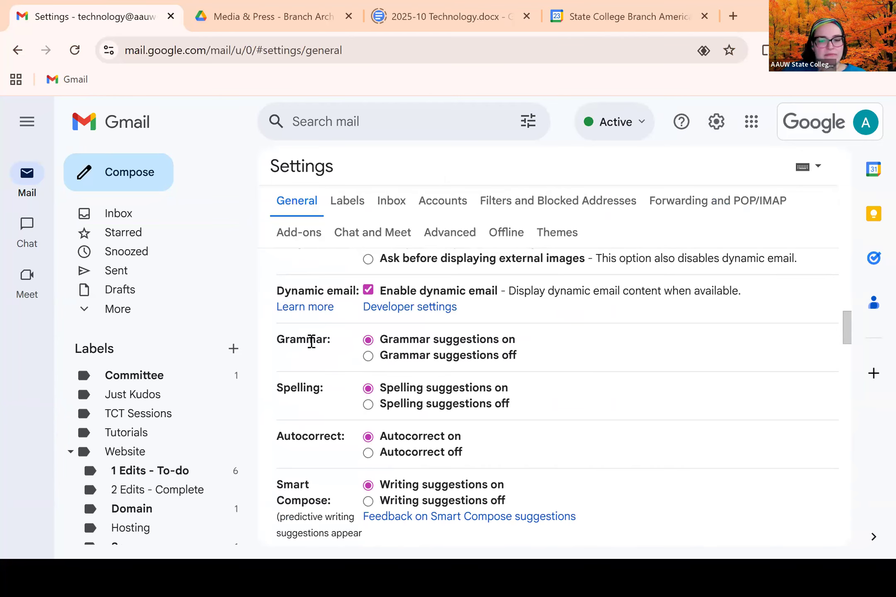
pyautogui.scroll(-2, 310, 340)
pyautogui.scroll(2, 310, 340)
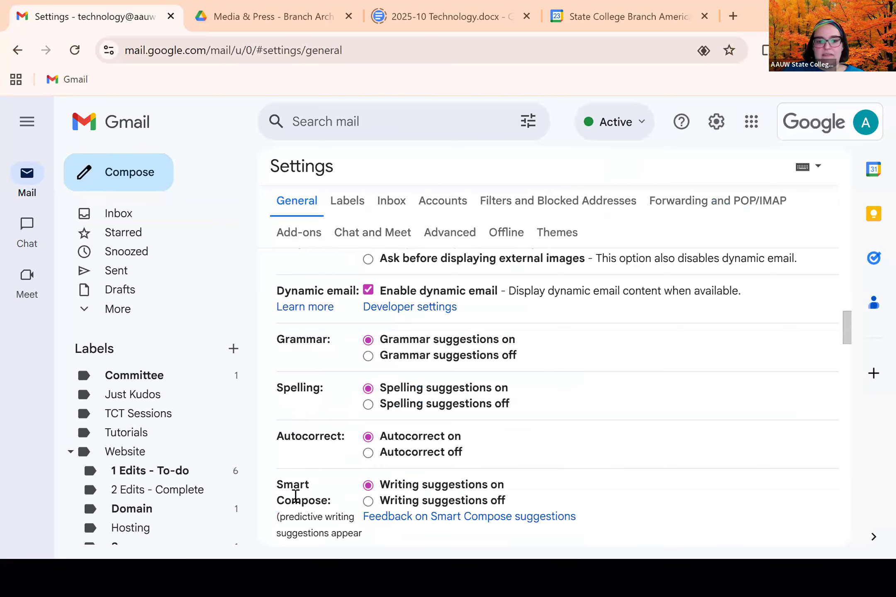
pyautogui.scroll(-5, 297, 508)
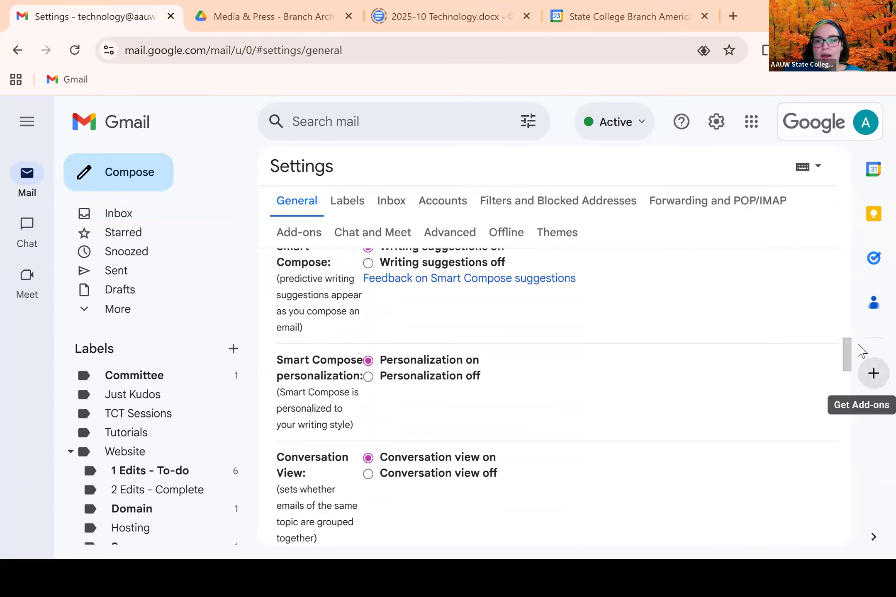
# - Examine the General settings for Smart Compose personalization and Conversation View
pyautogui.scroll(1, 850, 357)
pyautogui.scroll(-1, 854, 357)
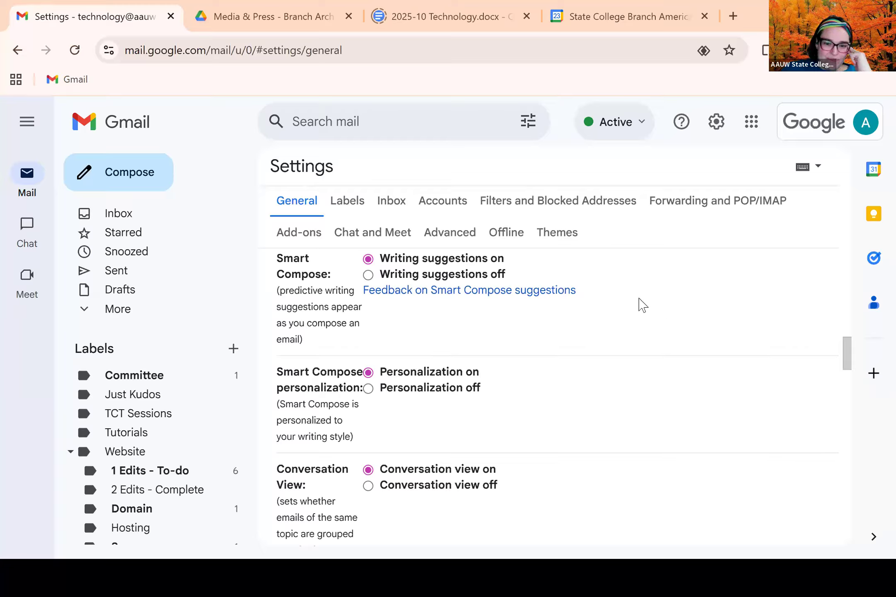
pyautogui.scroll(-3, 556, 305)
pyautogui.scroll(1, 554, 306)
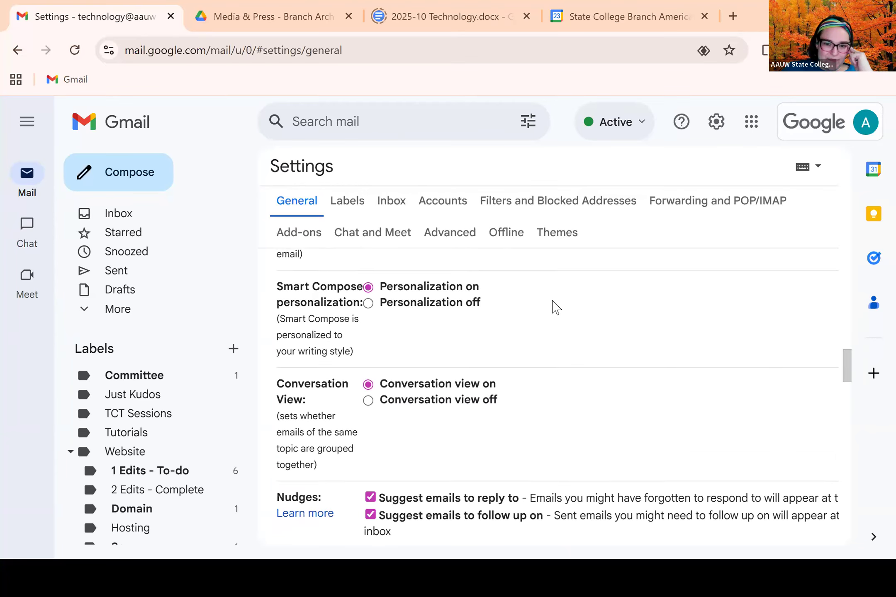
pyautogui.scroll(3, 558, 327)
pyautogui.scroll(-2, 551, 361)
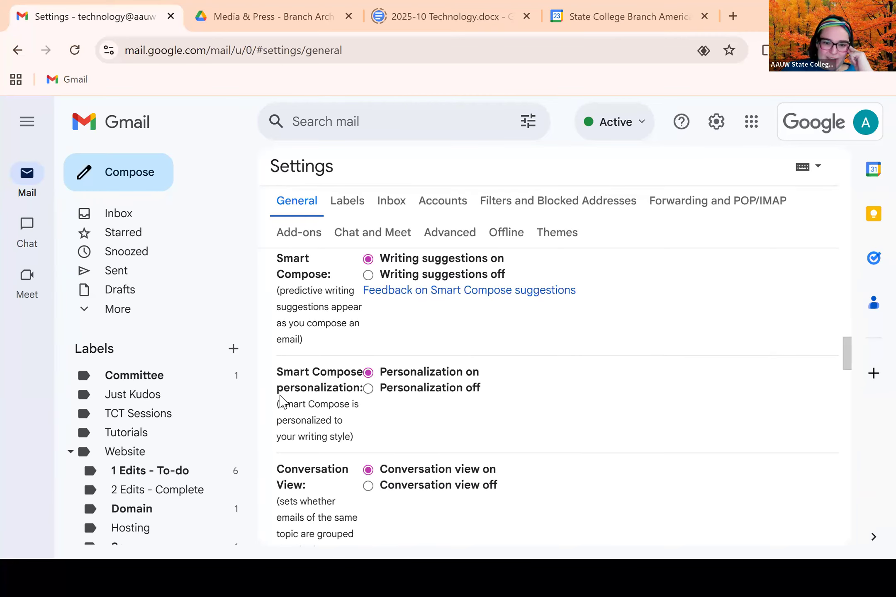
pyautogui.moveTo(284, 372); pyautogui.dragTo(332, 403)
pyautogui.click(323, 421)
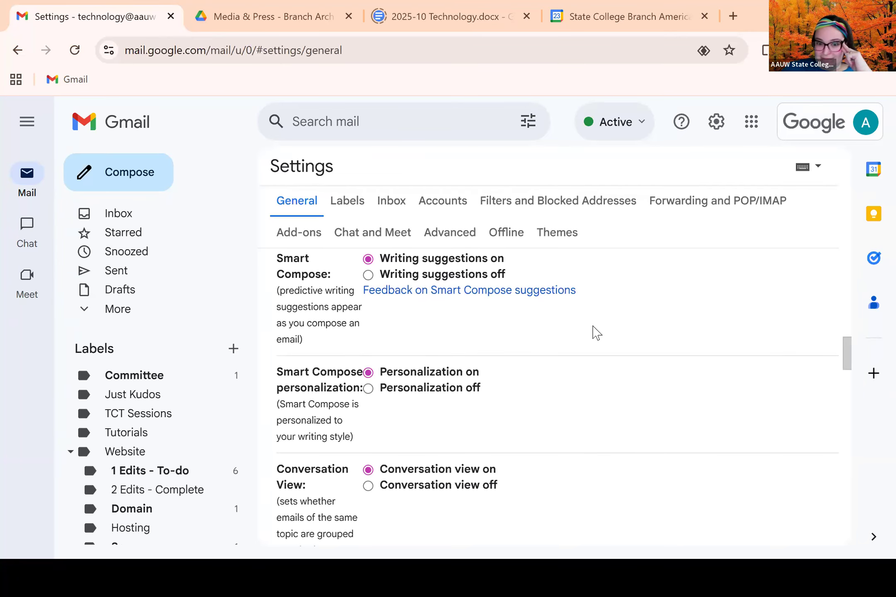
pyautogui.scroll(-2, 602, 328)
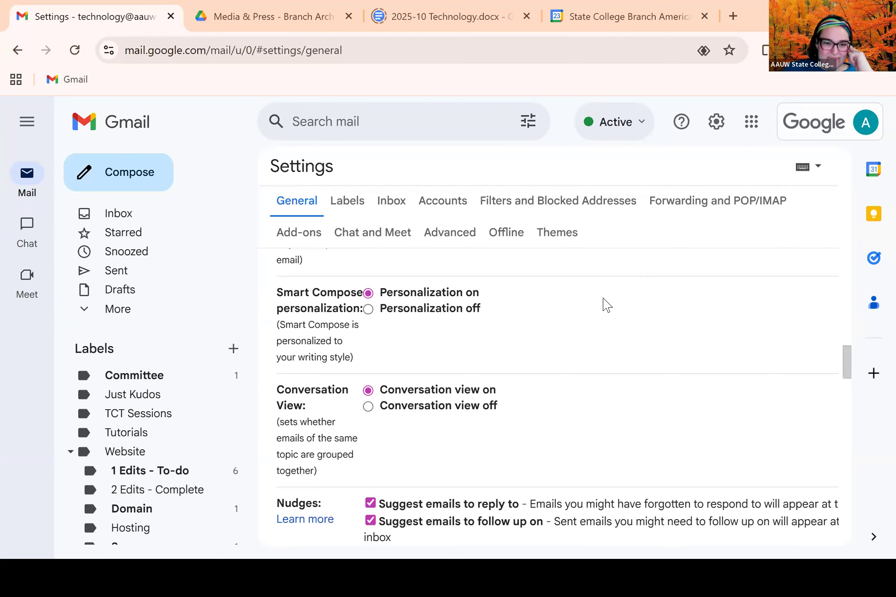
pyautogui.scroll(-2, 606, 305)
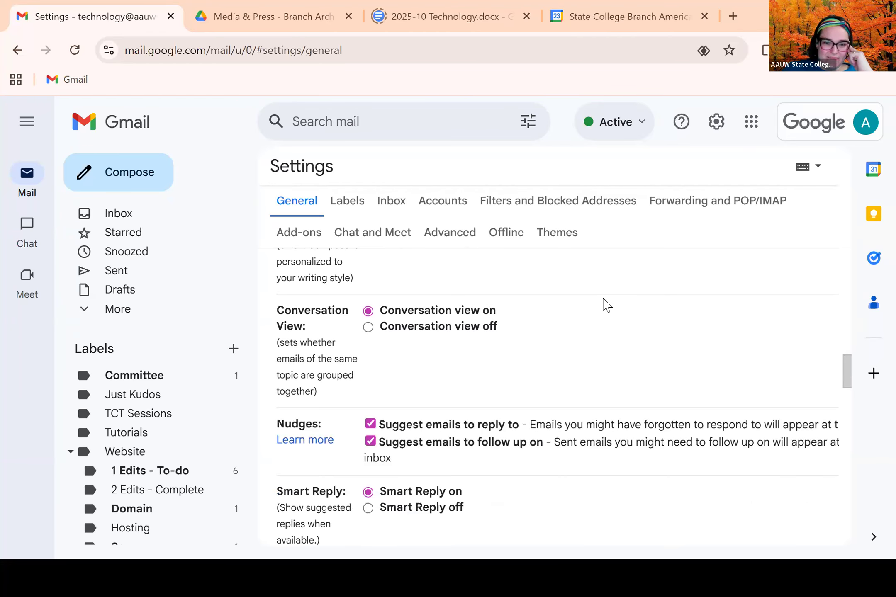
pyautogui.moveTo(846, 364); pyautogui.dragTo(852, 367)
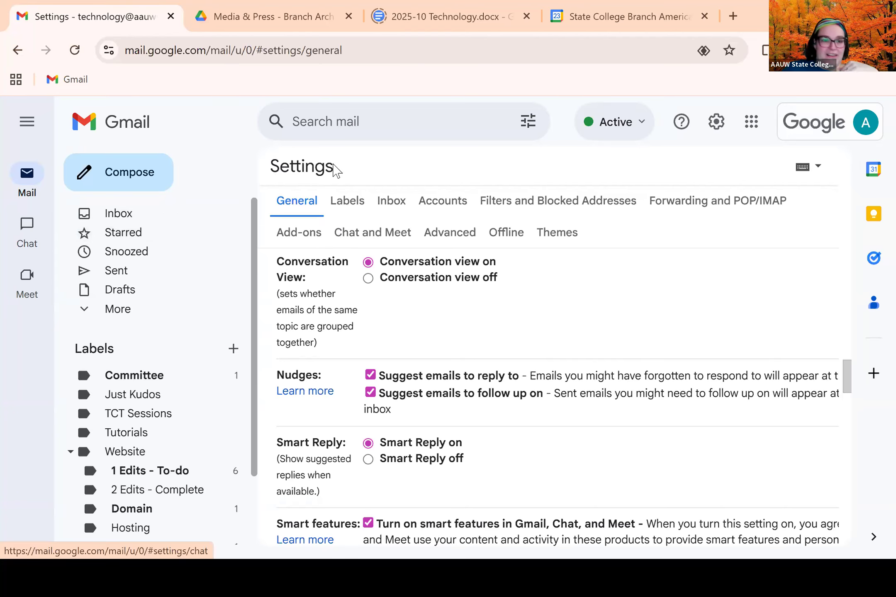
# - Go to the inbox and open the "Fwd: Community Grant / STEM grant form" conversation to view its grouped messages
pyautogui.click(211, 214)
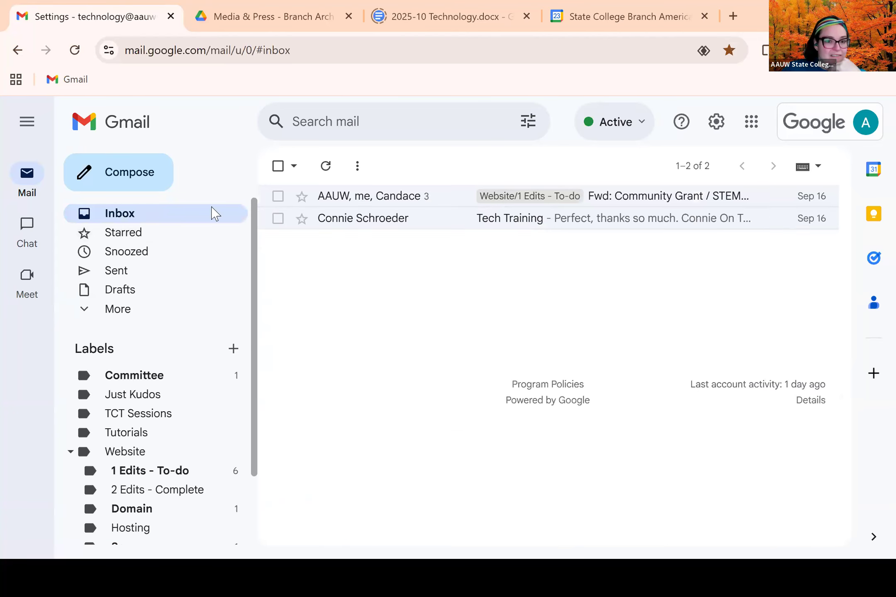
pyautogui.click(466, 200)
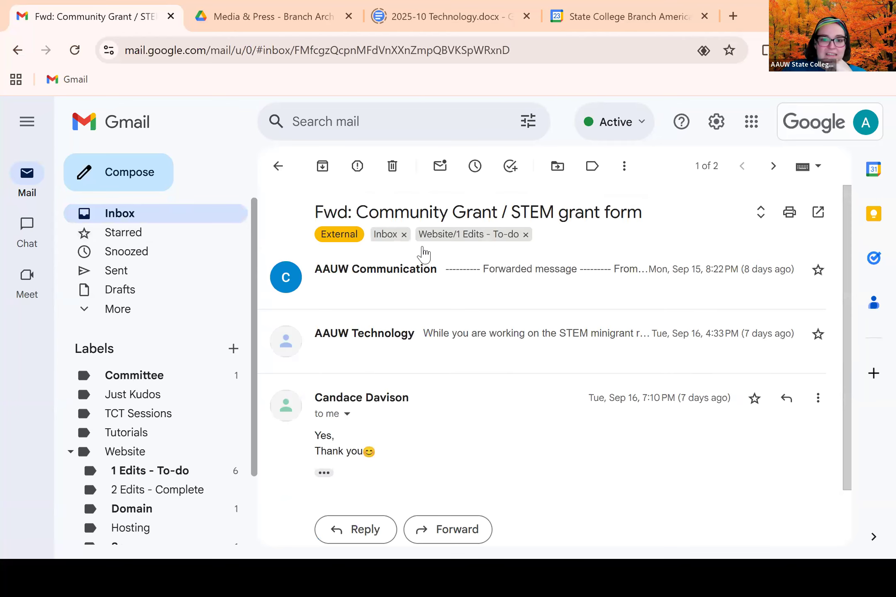
pyautogui.moveTo(392, 273)
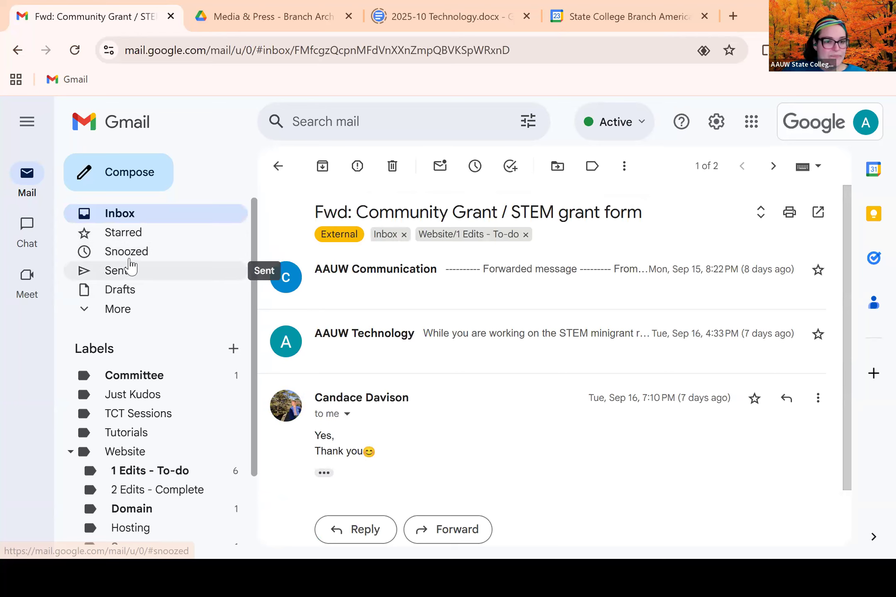
# - Reopen the full settings and examine the General options for Nudges and Smart Reply
pyautogui.click(719, 123)
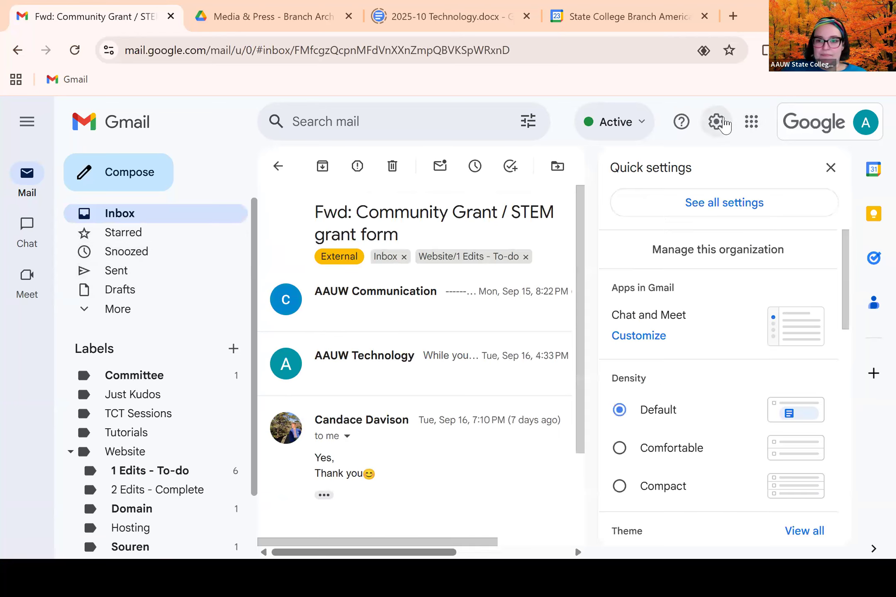
pyautogui.click(721, 208)
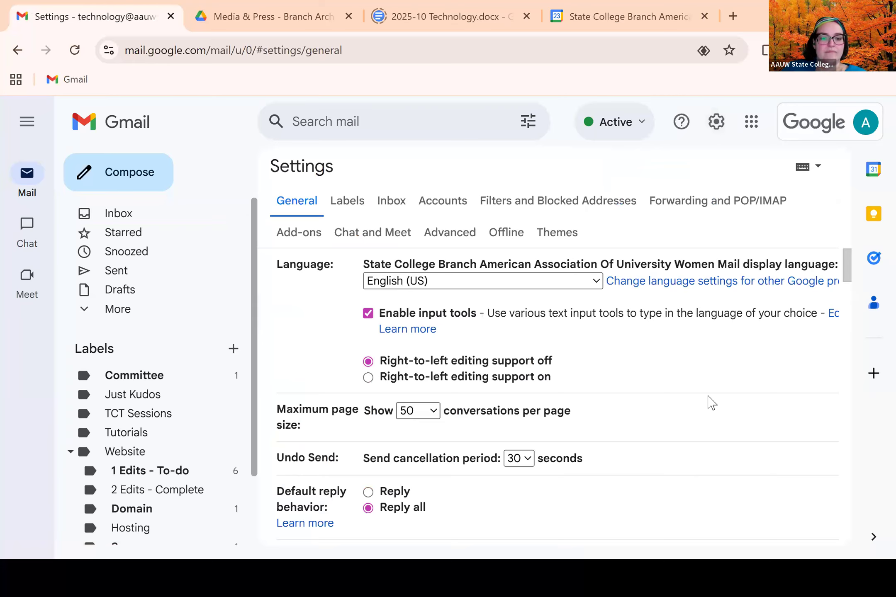
pyautogui.moveTo(847, 264); pyautogui.dragTo(833, 375)
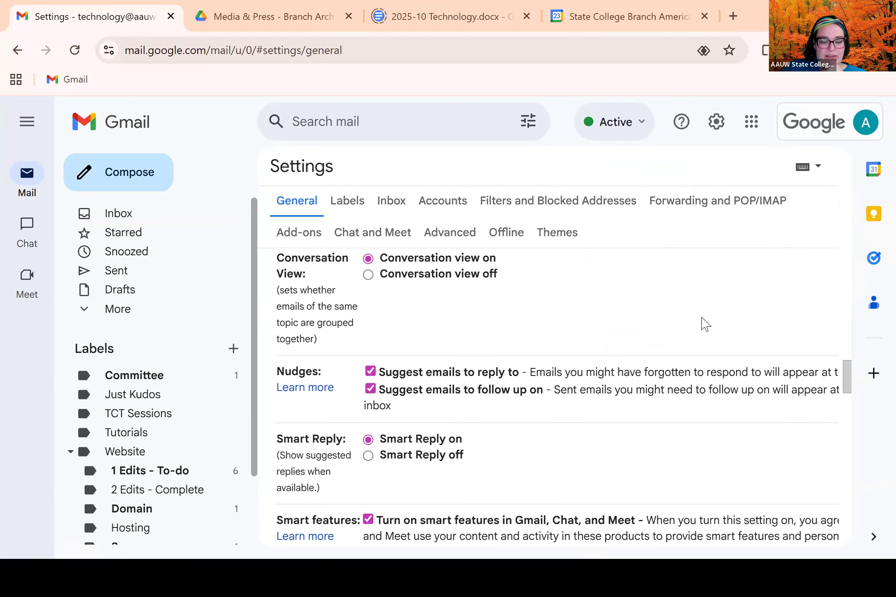
pyautogui.scroll(-2, 639, 274)
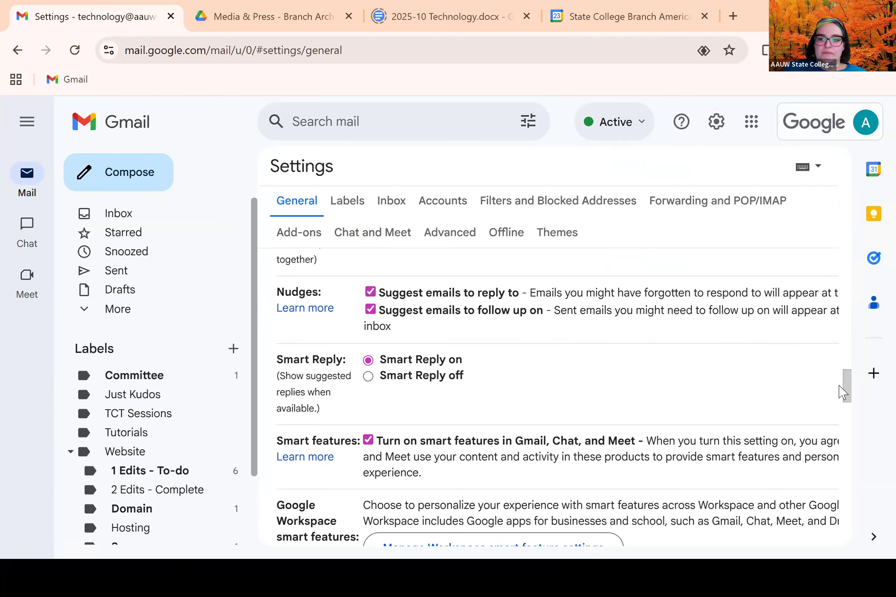
pyautogui.scroll(-1, 847, 386)
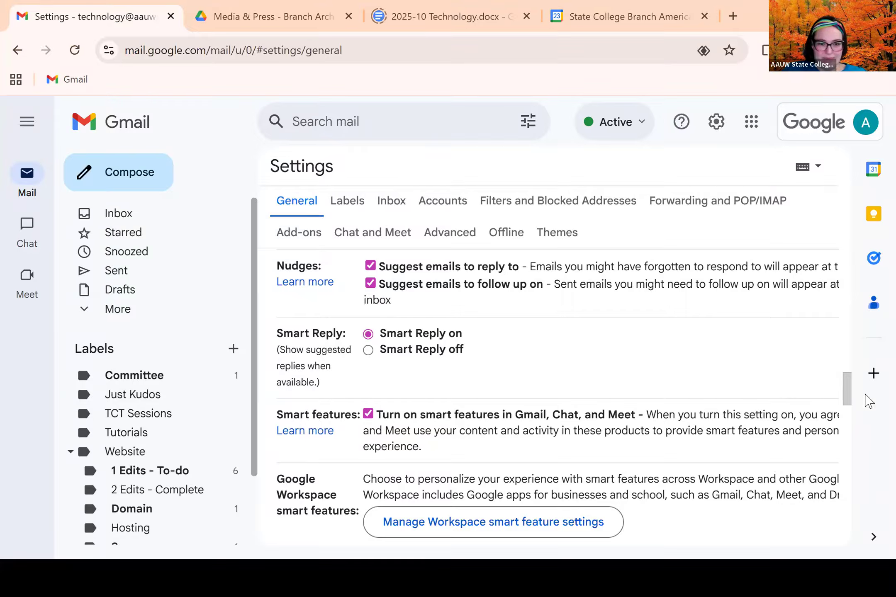
# - Examine the smart features, Google Workspace smart features and desktop notifications settings, and return to the Nudges section
pyautogui.moveTo(853, 375); pyautogui.dragTo(853, 386)
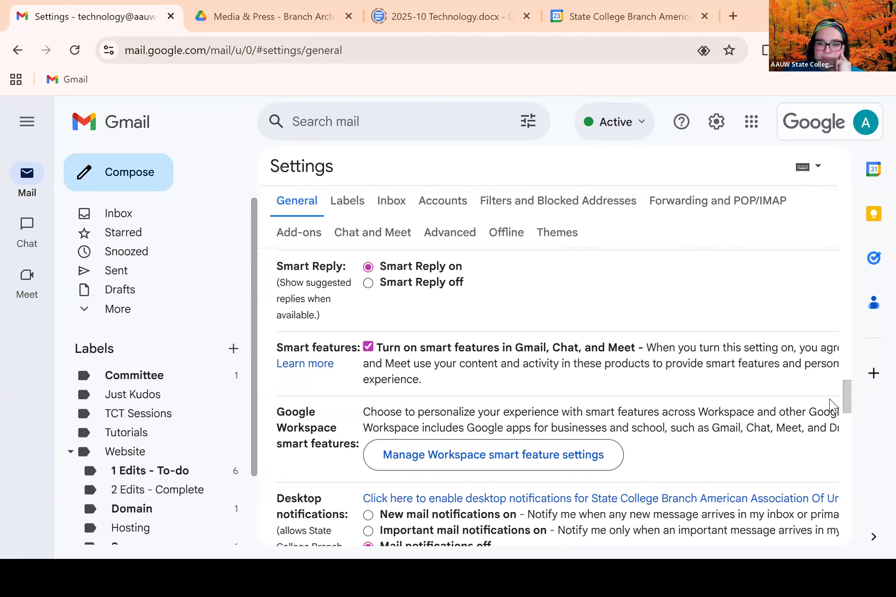
pyautogui.moveTo(853, 404); pyautogui.dragTo(860, 414)
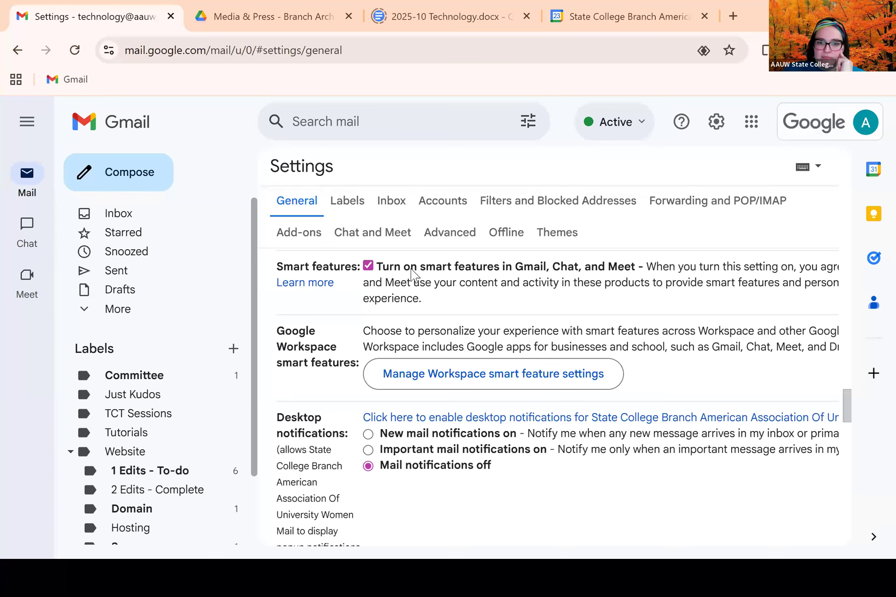
pyautogui.scroll(2, 313, 305)
pyautogui.scroll(2, 314, 305)
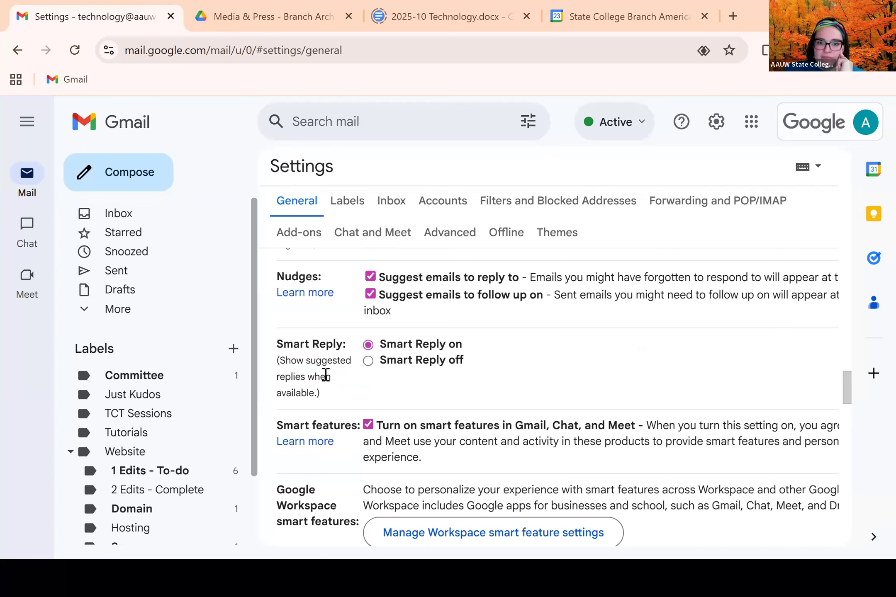
pyautogui.scroll(5, 309, 355)
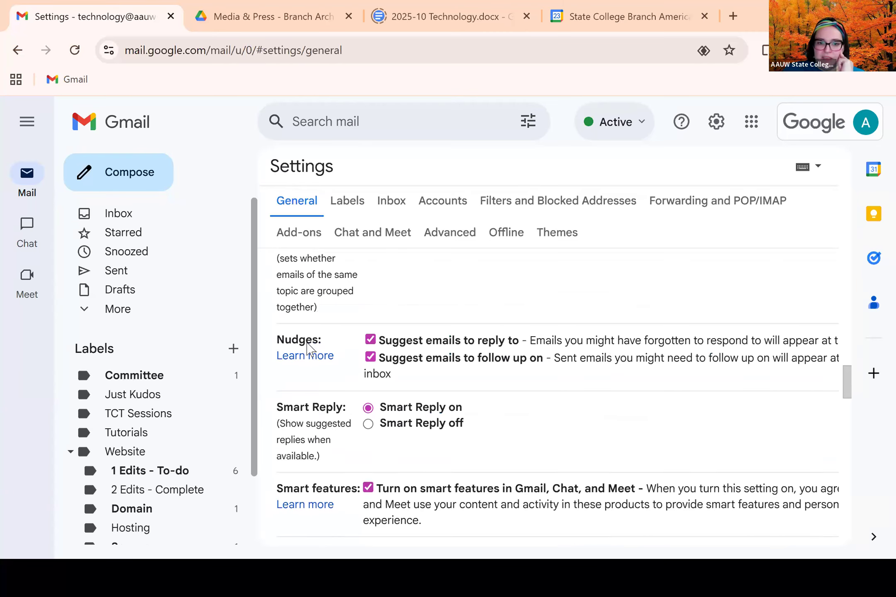
# - Examine the General settings for smart features, Google Workspace smart features and desktop notifications
pyautogui.scroll(-9, 305, 346)
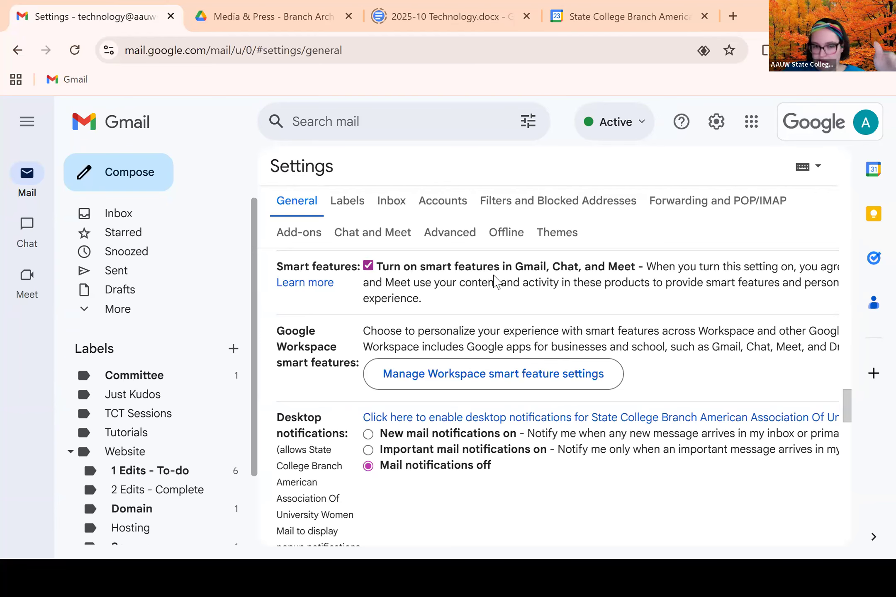
pyautogui.scroll(-1, 612, 312)
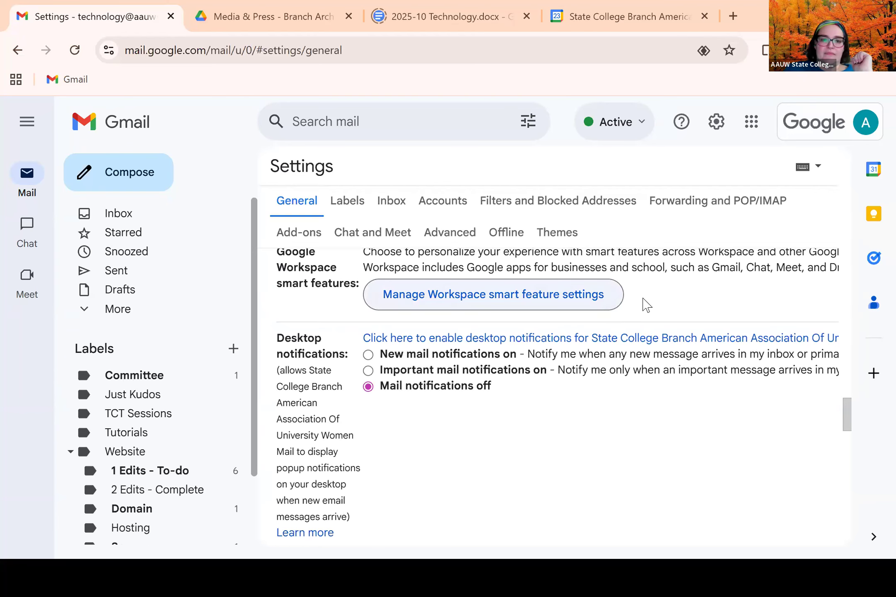
pyautogui.scroll(1, 714, 360)
pyautogui.moveTo(851, 408); pyautogui.dragTo(852, 415)
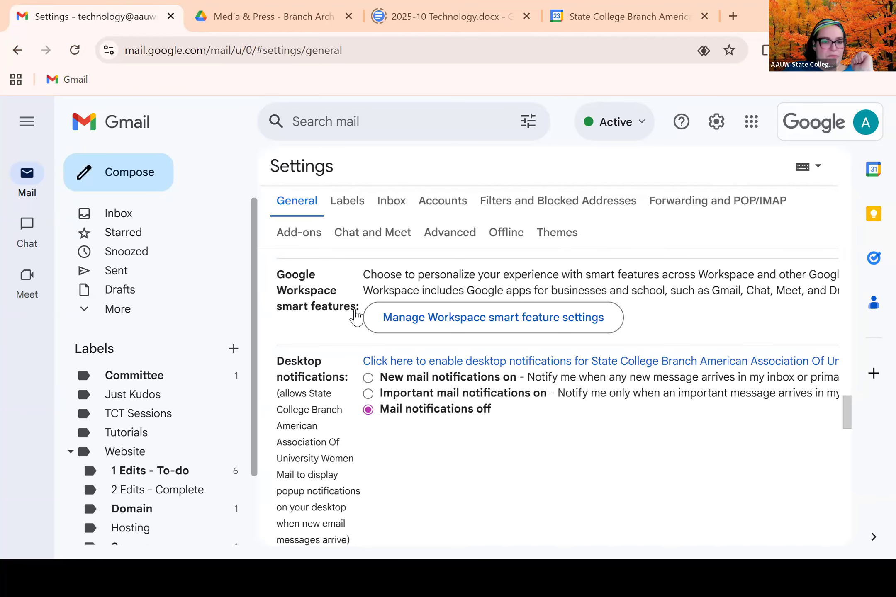
pyautogui.moveTo(293, 275); pyautogui.dragTo(316, 299)
pyautogui.click(480, 278)
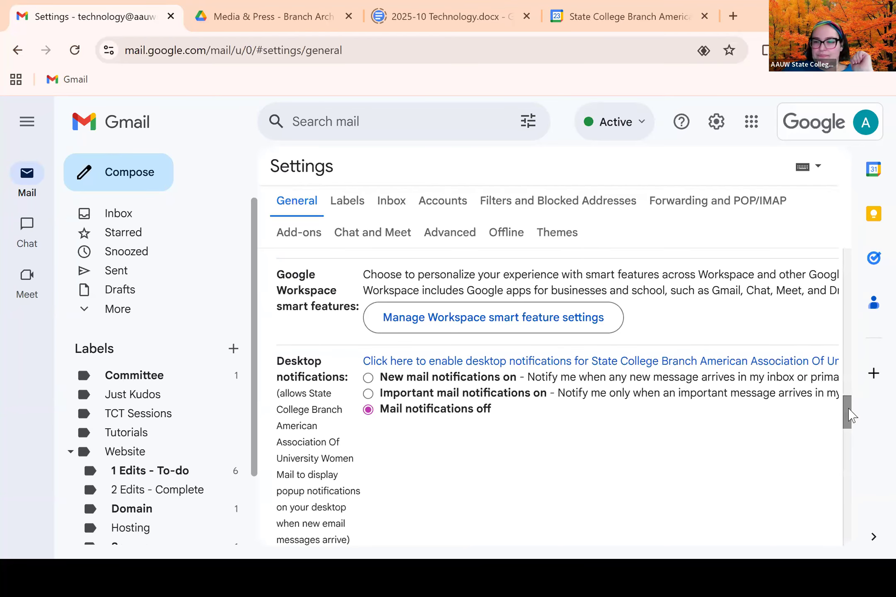
pyautogui.moveTo(844, 413); pyautogui.dragTo(850, 416)
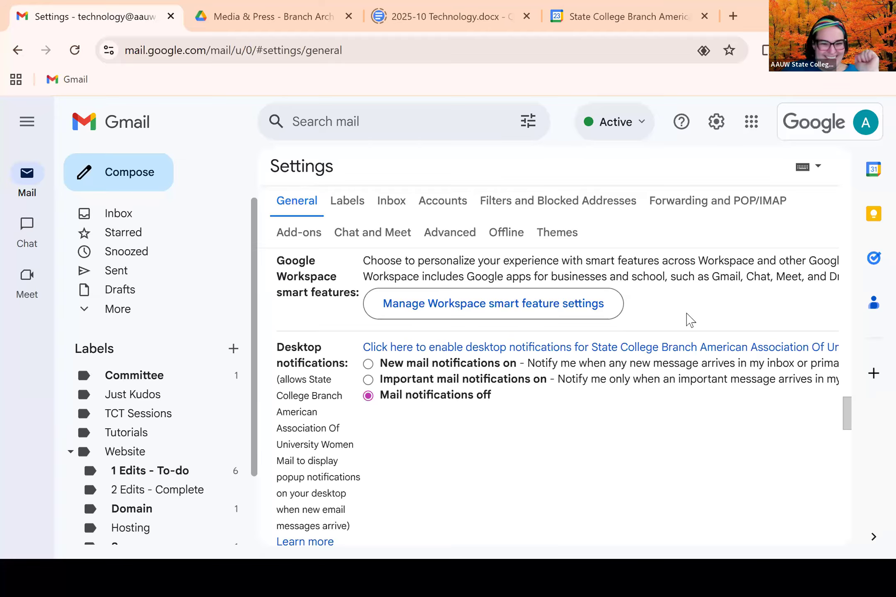
pyautogui.scroll(-2, 614, 375)
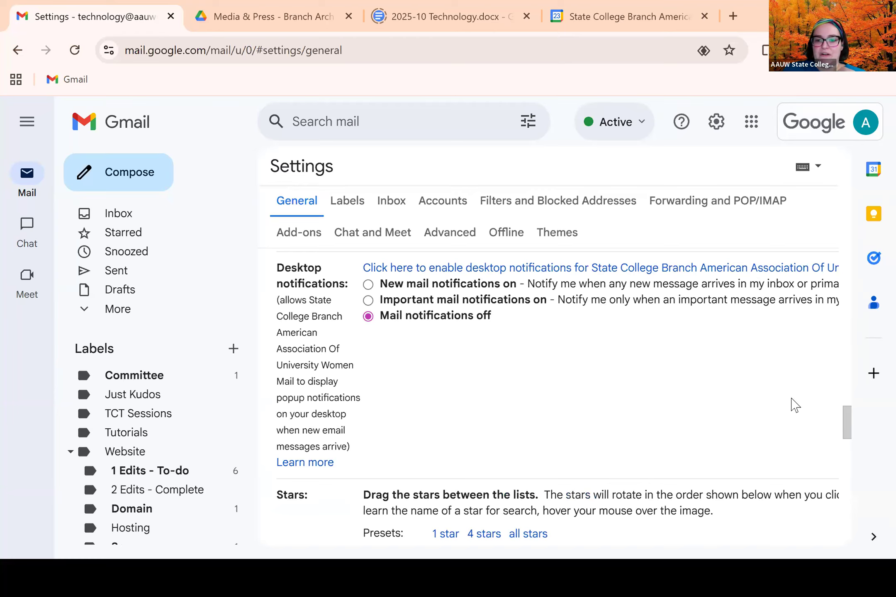
pyautogui.moveTo(626, 511); pyautogui.dragTo(689, 448)
pyautogui.click(772, 461)
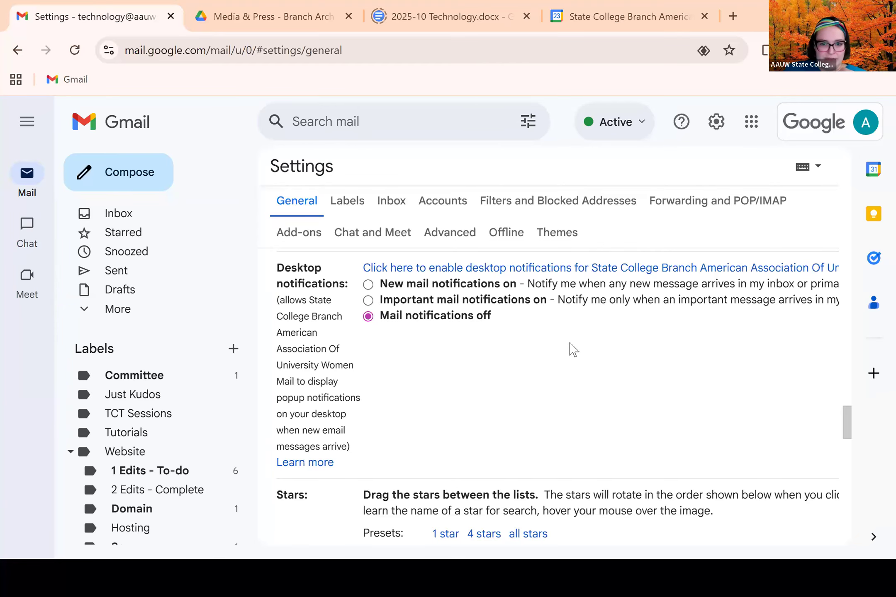
# - Examine the Stars presets in the General settings and the full list of mail labels
pyautogui.scroll(-2, 549, 415)
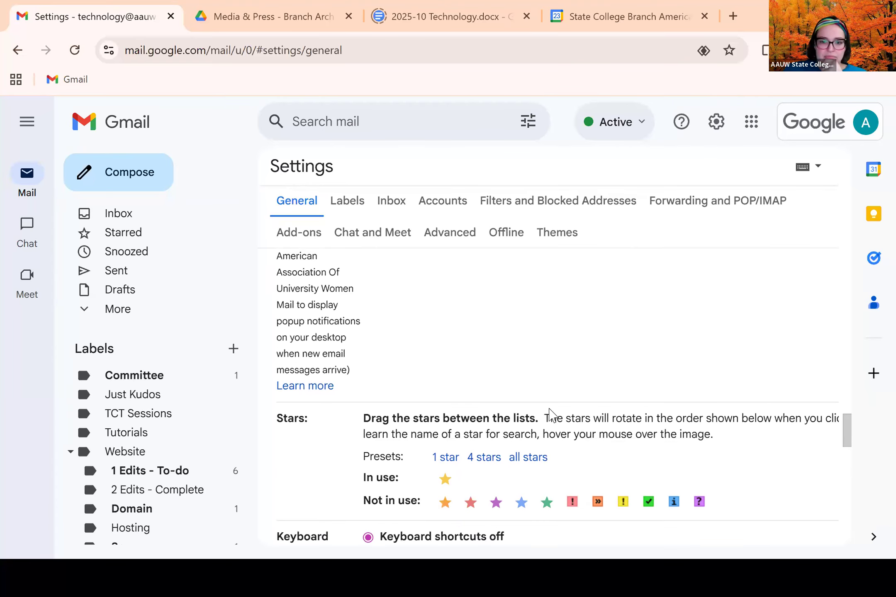
pyautogui.scroll(-4, 688, 346)
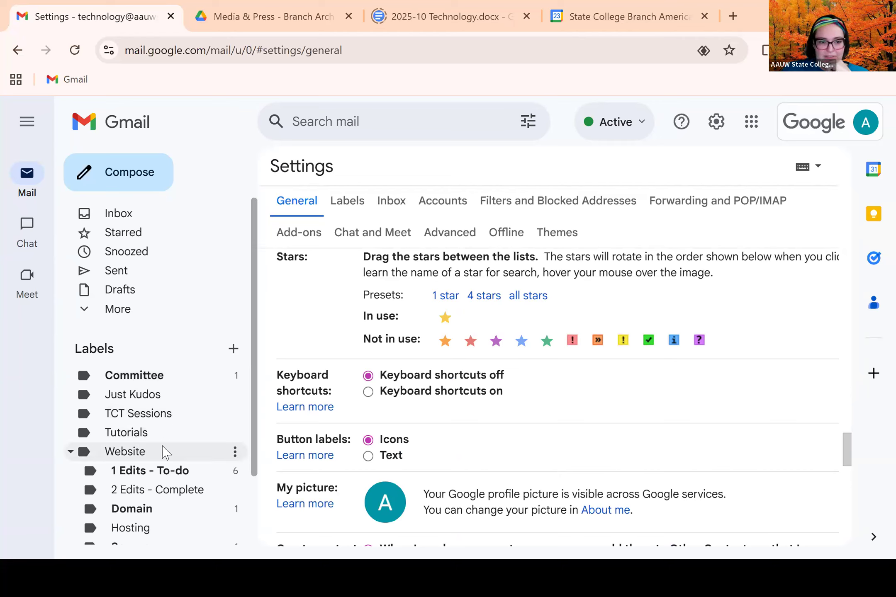
pyautogui.scroll(-2, 151, 375)
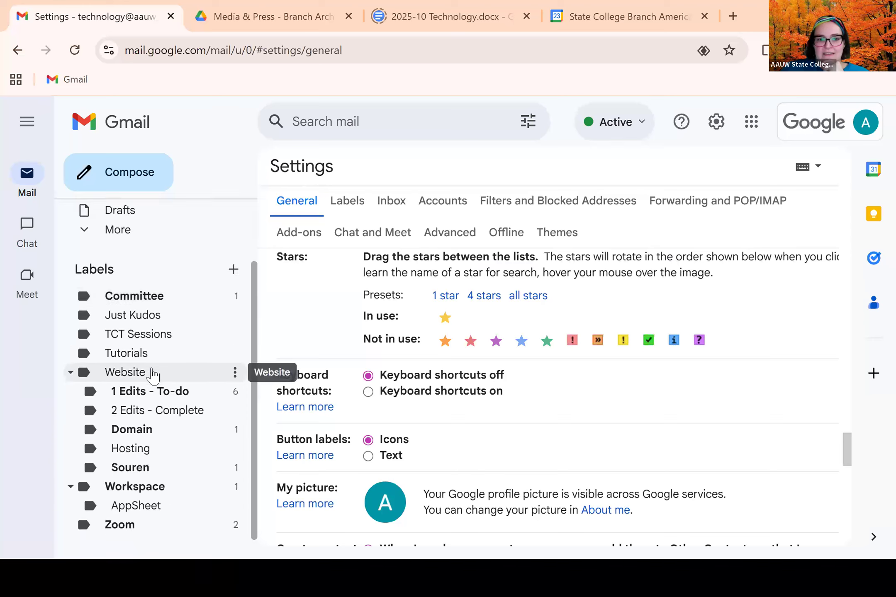
pyautogui.scroll(-1, 153, 371)
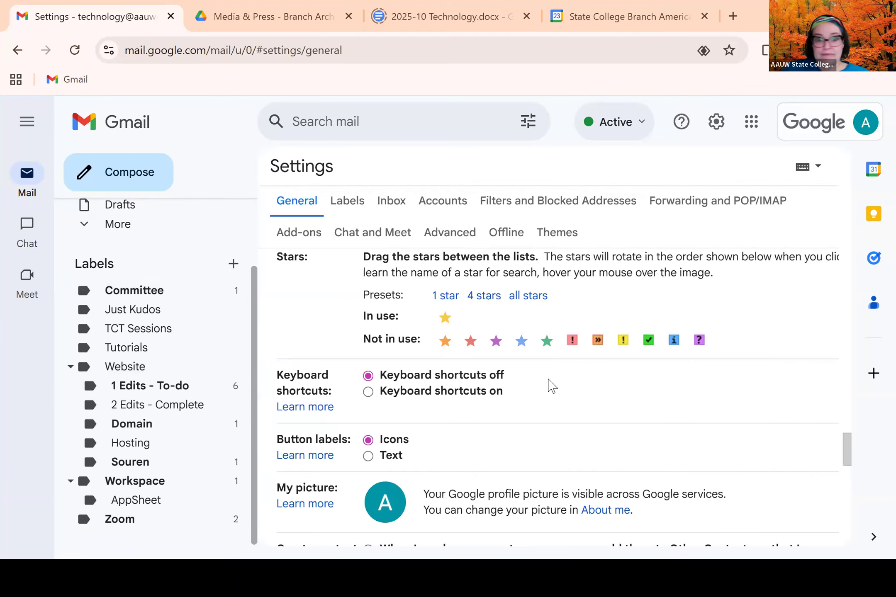
pyautogui.scroll(-3, 567, 420)
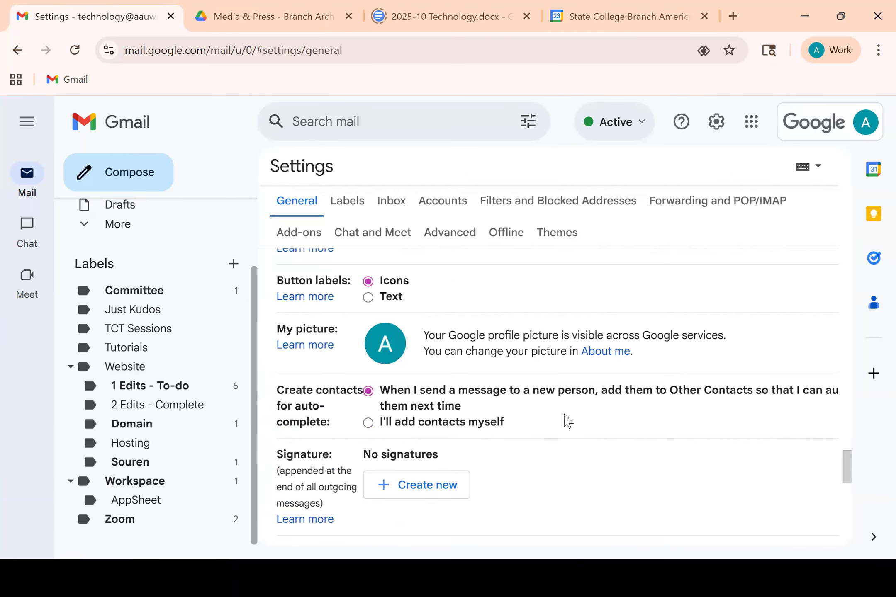
# - Examine the General settings for keyboard shortcuts, button labels, profile picture and creating contacts for auto-complete
pyautogui.scroll(2, 678, 468)
pyautogui.moveTo(848, 457); pyautogui.dragTo(854, 459)
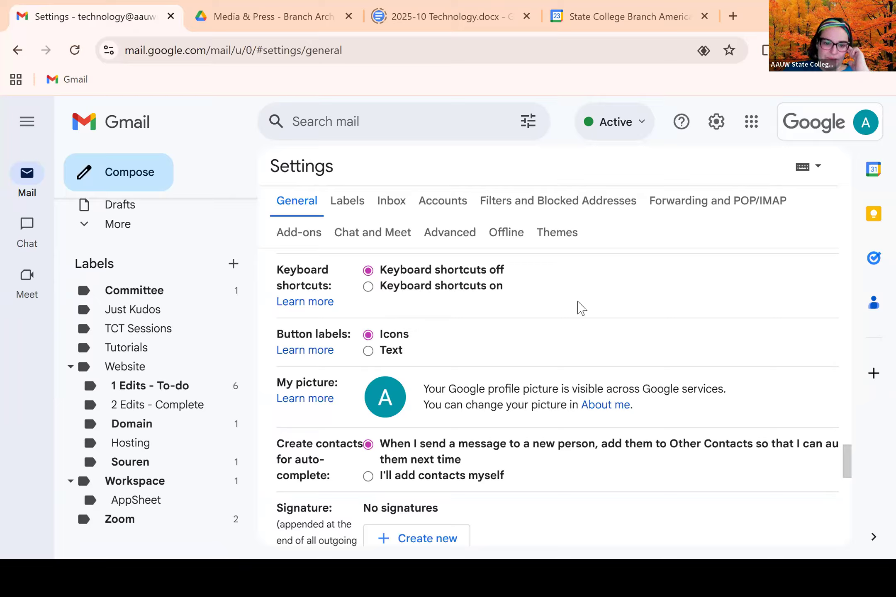
pyautogui.scroll(-2, 650, 295)
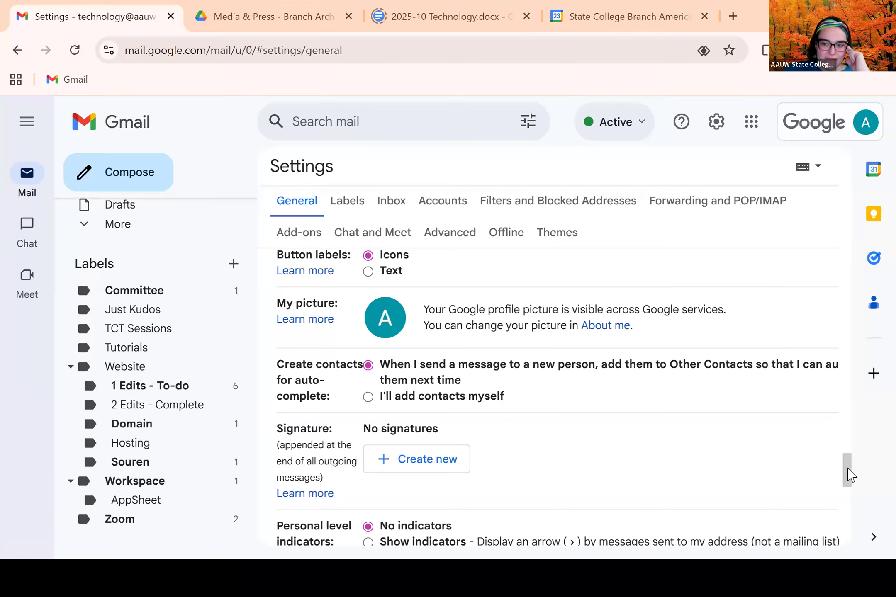
pyautogui.scroll(1, 848, 472)
pyautogui.moveTo(848, 473); pyautogui.dragTo(850, 475)
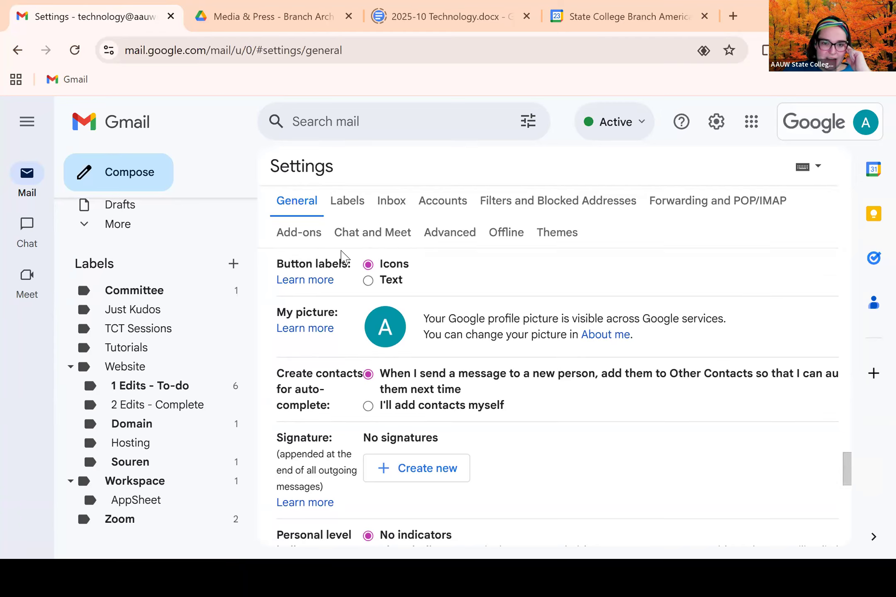
pyautogui.scroll(2, 168, 334)
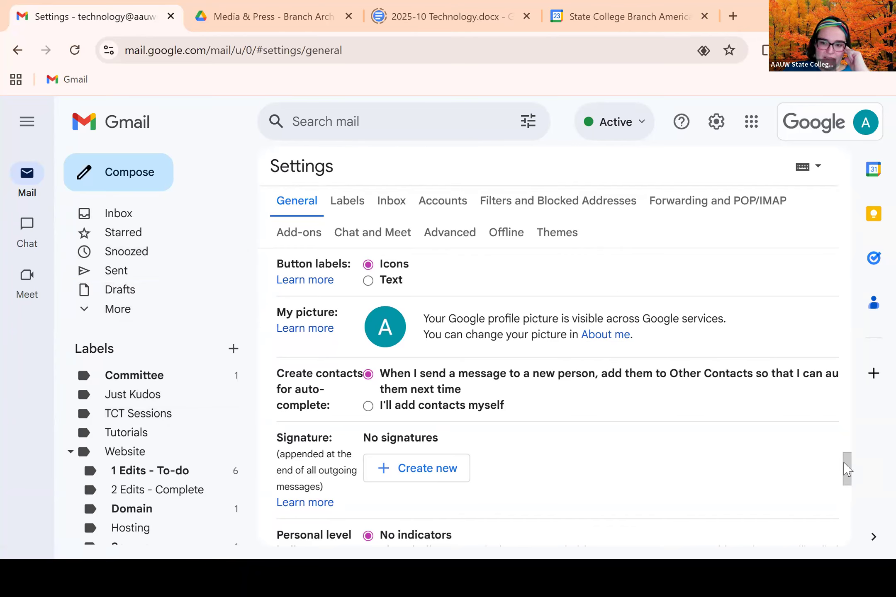
pyautogui.moveTo(849, 463); pyautogui.dragTo(849, 463)
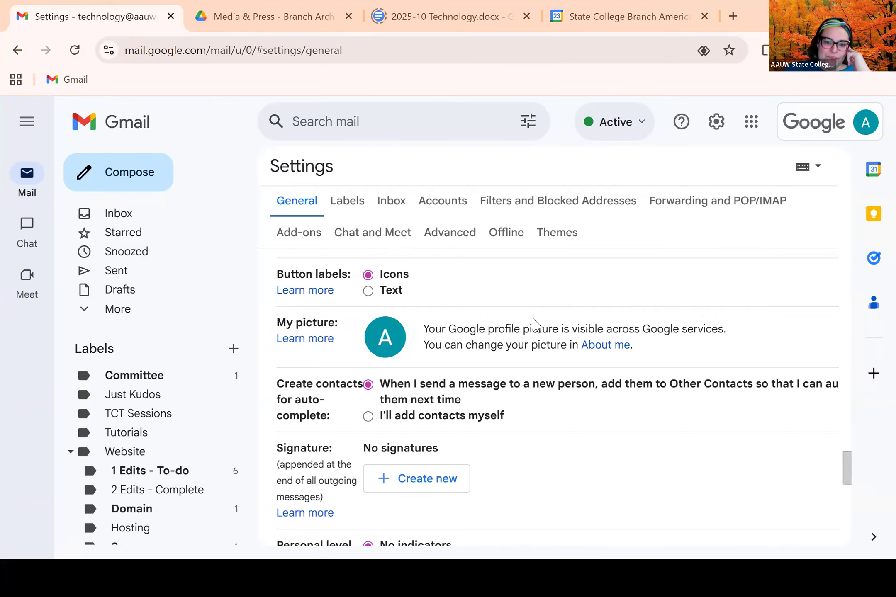
pyautogui.scroll(-4, 535, 325)
pyautogui.scroll(6, 536, 326)
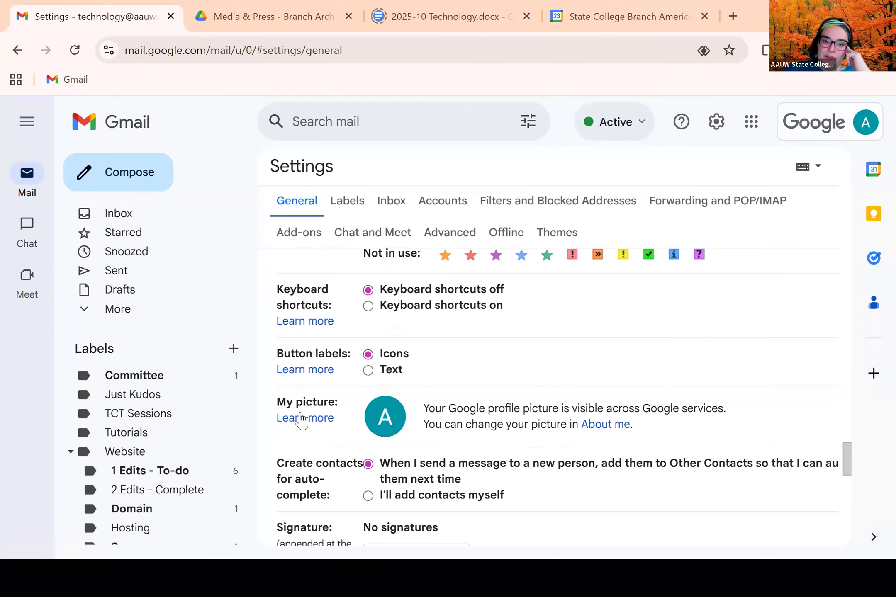
pyautogui.scroll(-2, 321, 417)
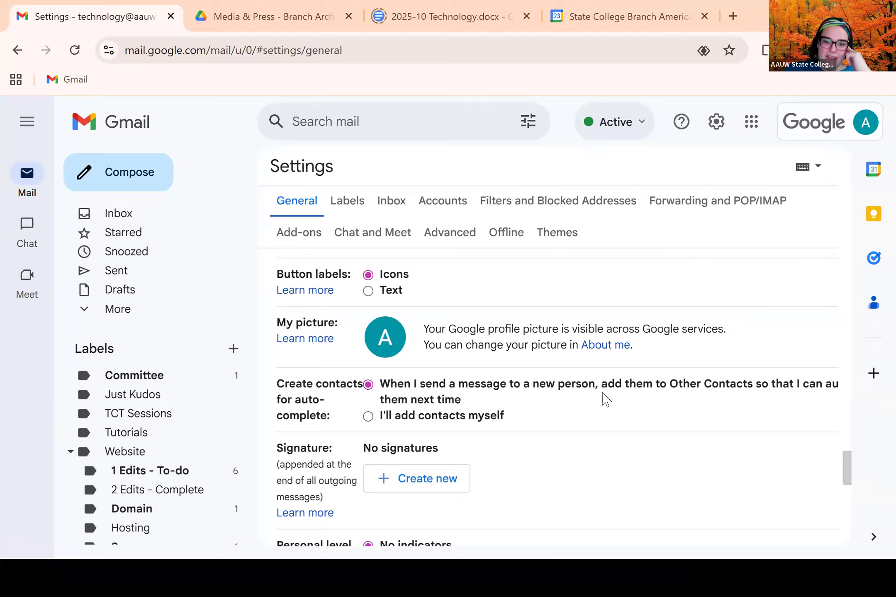
pyautogui.moveTo(850, 467); pyautogui.dragTo(853, 475)
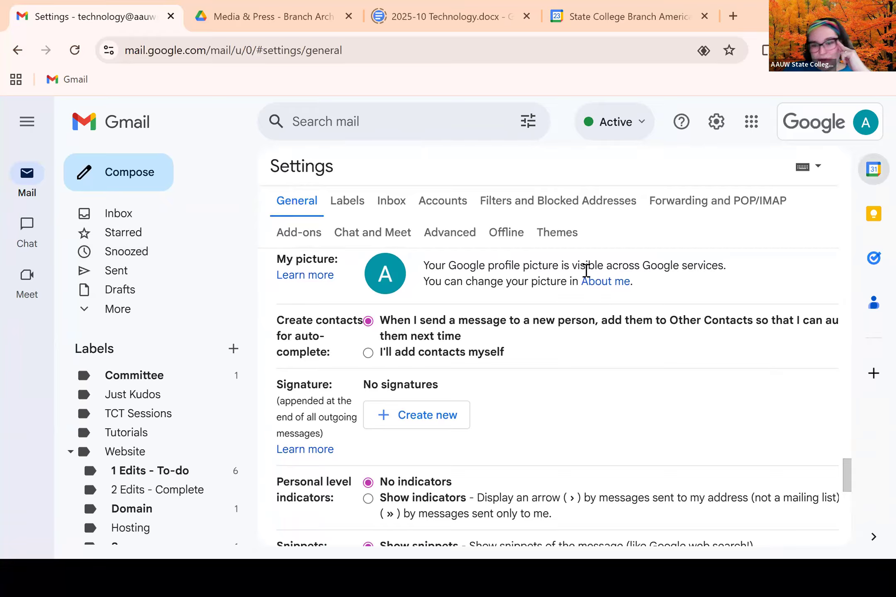
# - Check the profile picture details on the account's About me page, and return to the Gmail settings
pyautogui.click(605, 286)
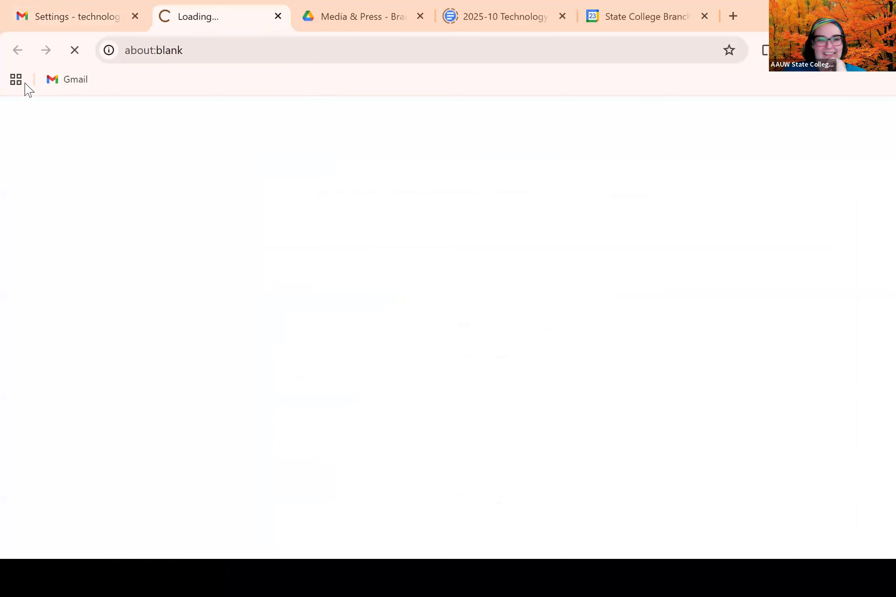
pyautogui.scroll(-2, 236, 347)
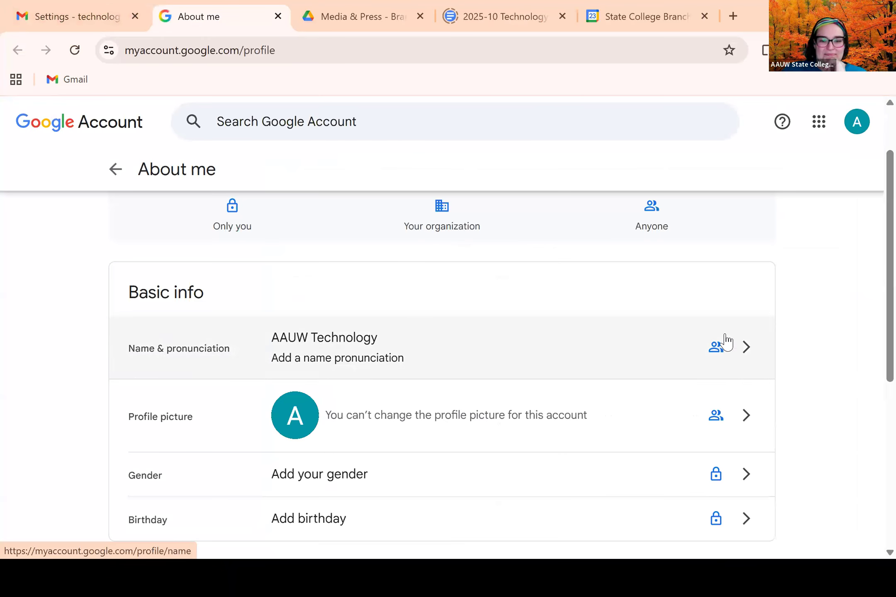
pyautogui.click(736, 420)
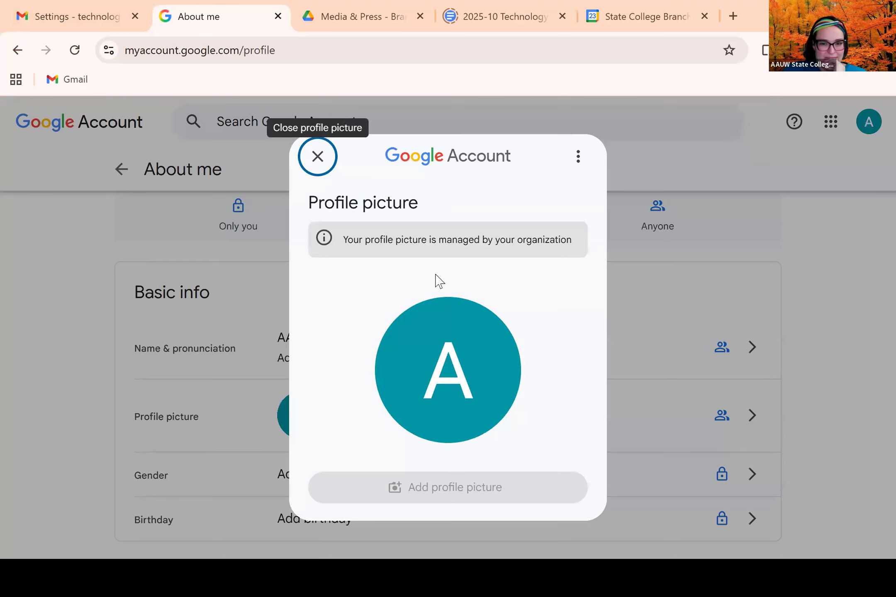
pyautogui.click(316, 156)
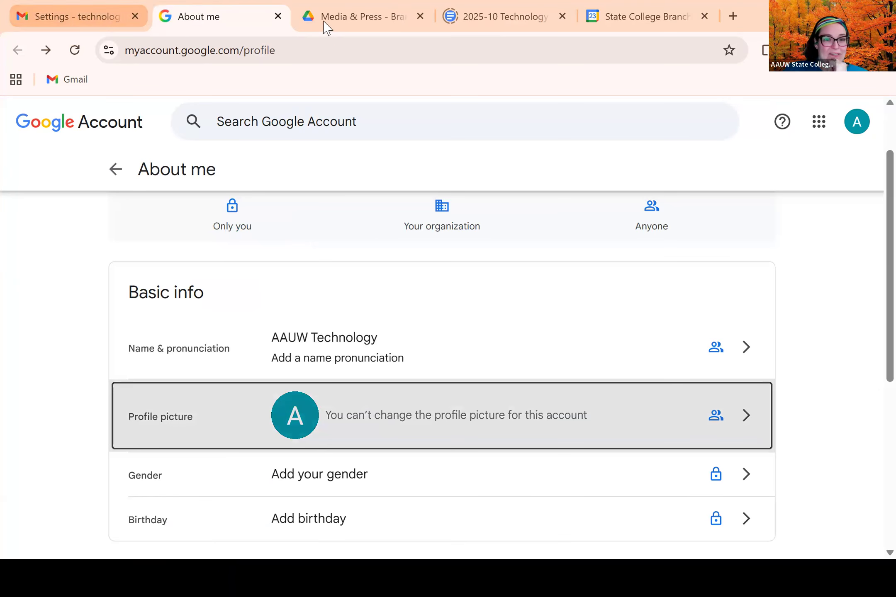
pyautogui.click(278, 16)
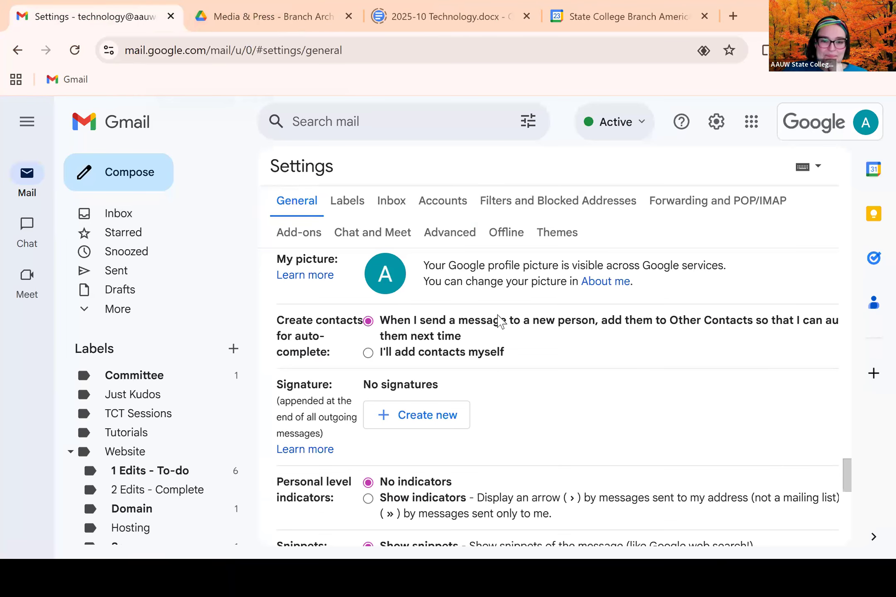
# - Create a new email signature named "Tech Team" and look over its text box and the signature defaults
pyautogui.scroll(-2, 846, 472)
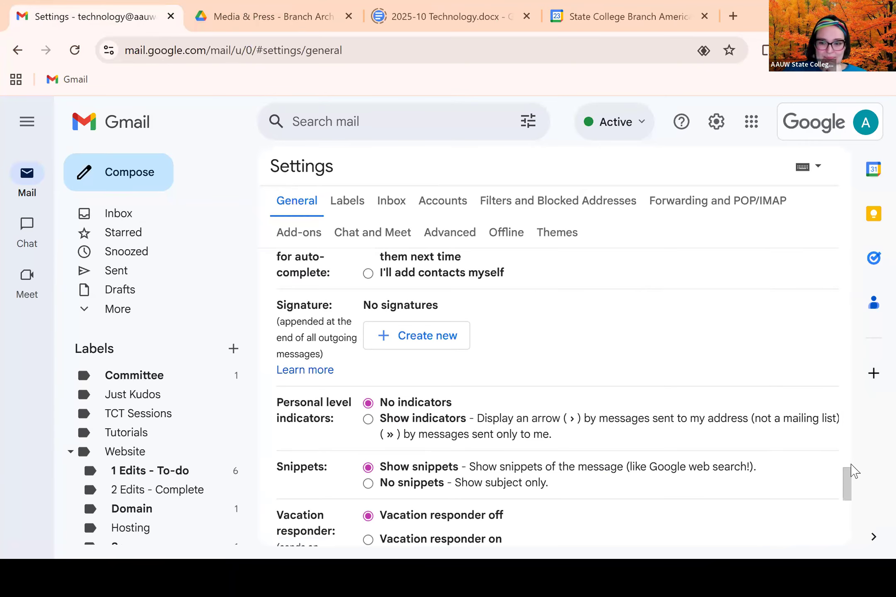
pyautogui.scroll(1, 846, 473)
pyautogui.scroll(1, 846, 475)
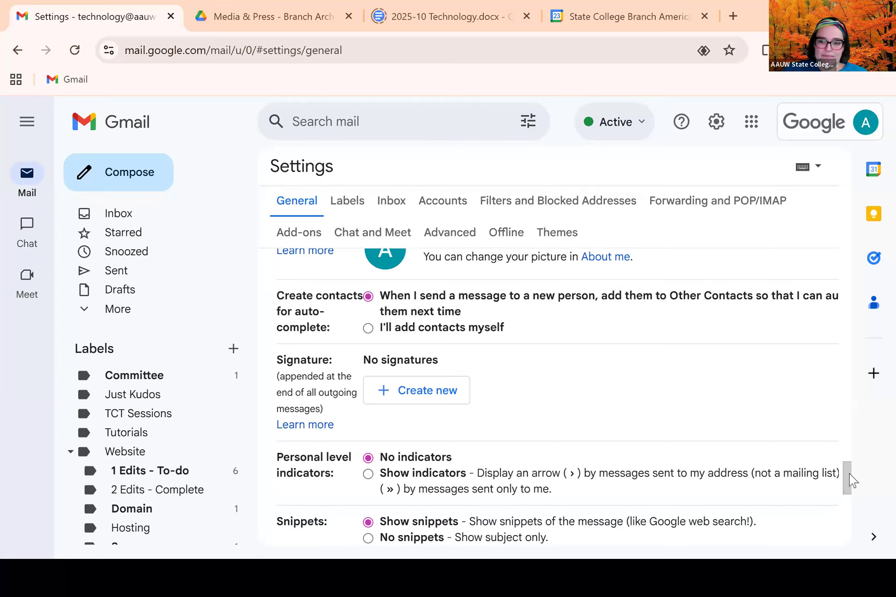
pyautogui.moveTo(847, 483); pyautogui.dragTo(855, 491)
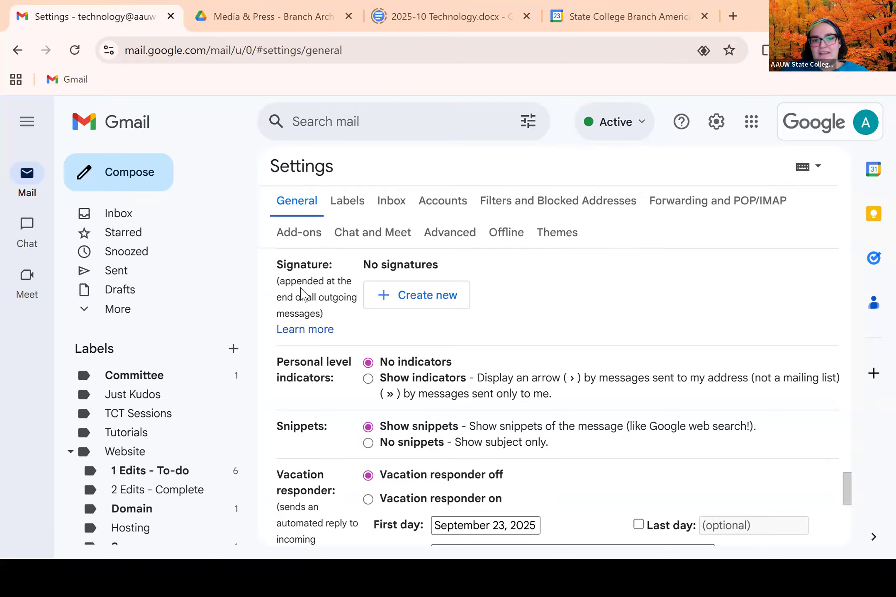
pyautogui.click(389, 304)
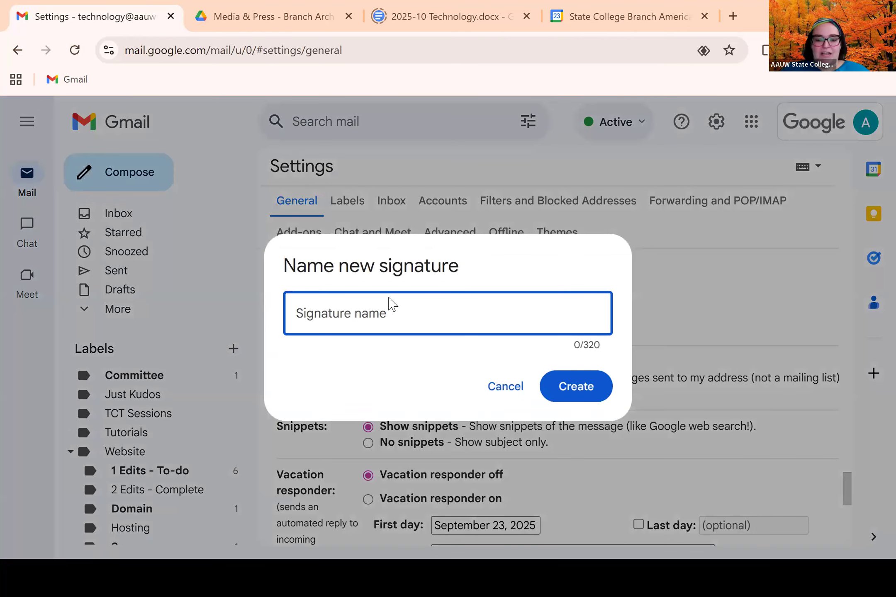
pyautogui.write('Tech')
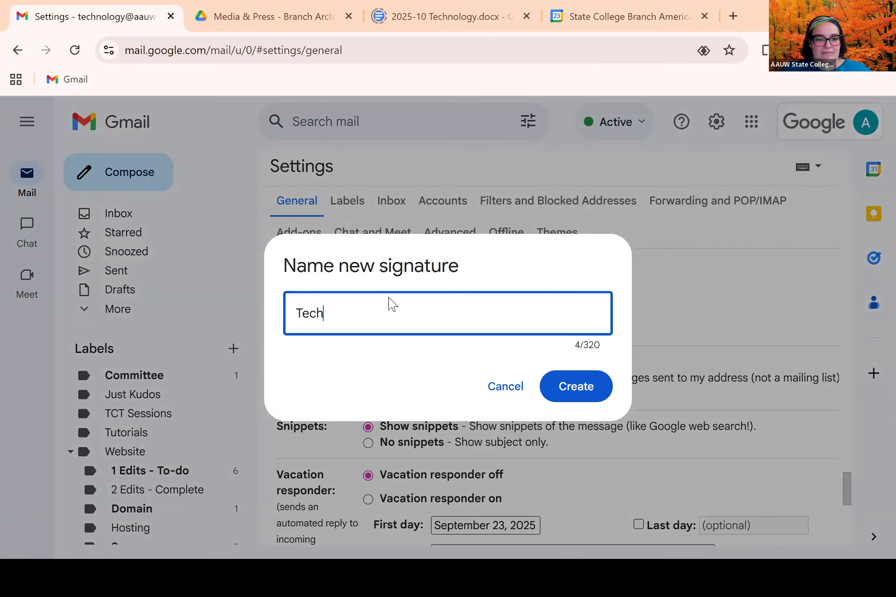
pyautogui.write(' Team')
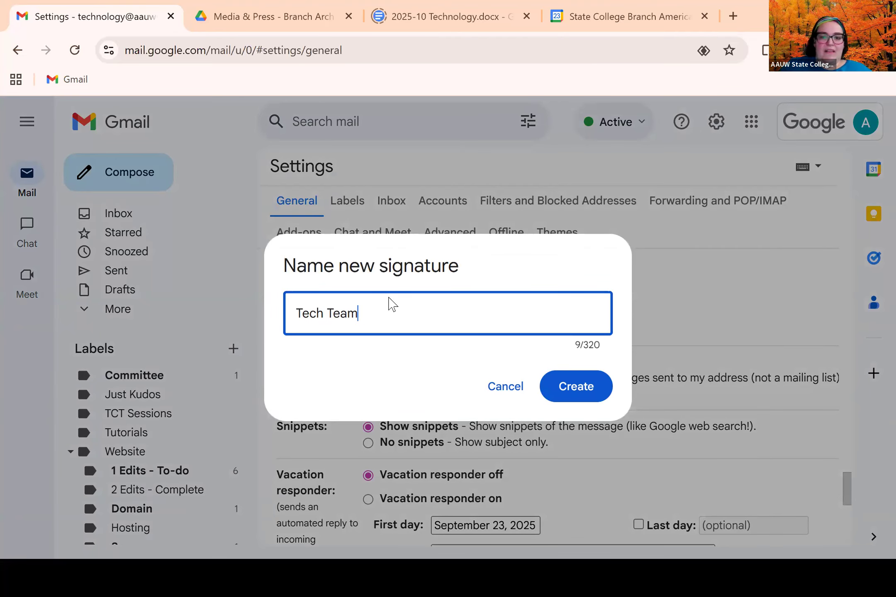
pyautogui.click(573, 388)
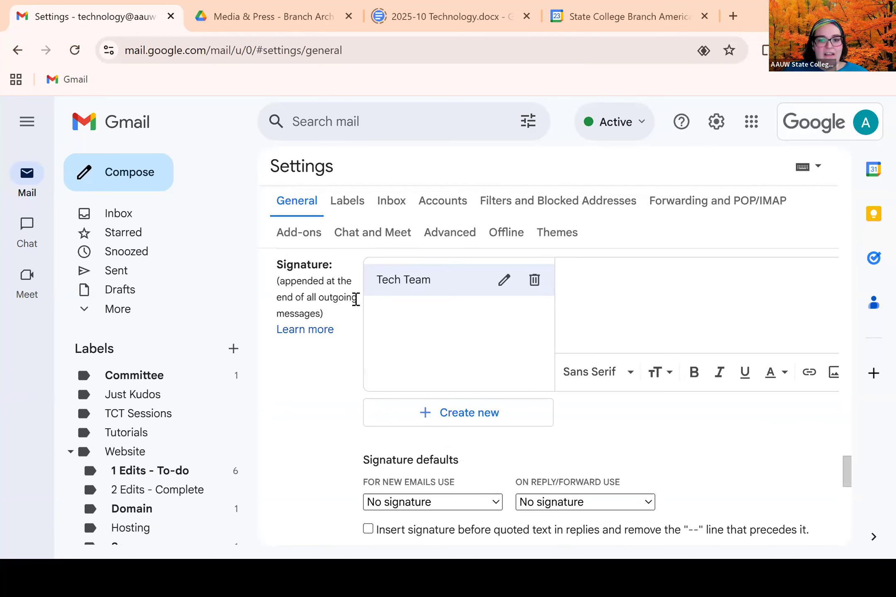
pyautogui.scroll(-4, 605, 308)
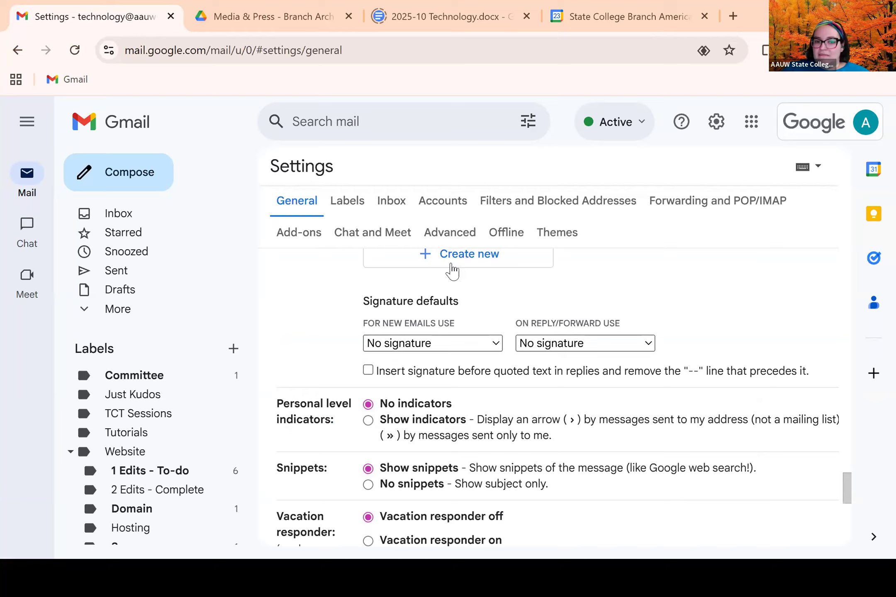
pyautogui.scroll(8, 572, 296)
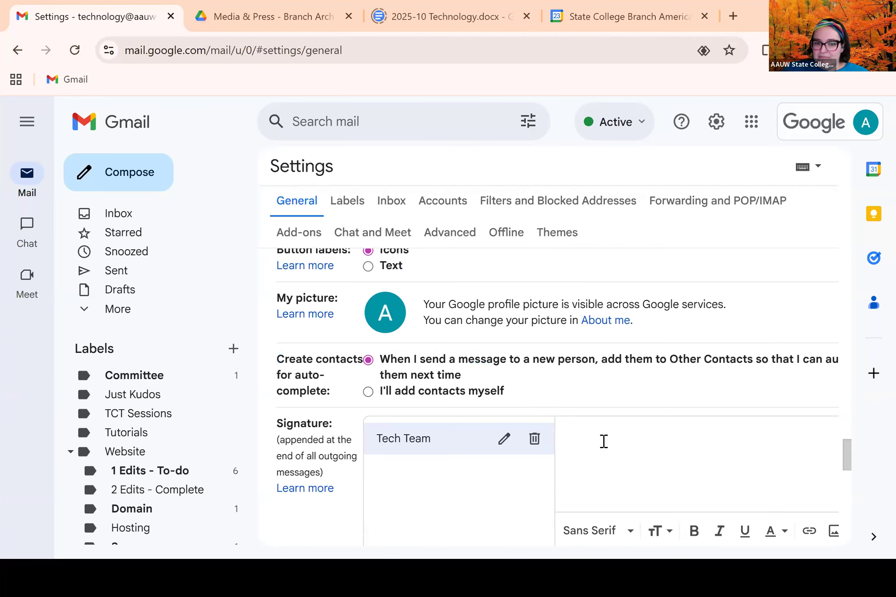
pyautogui.scroll(-4, 603, 442)
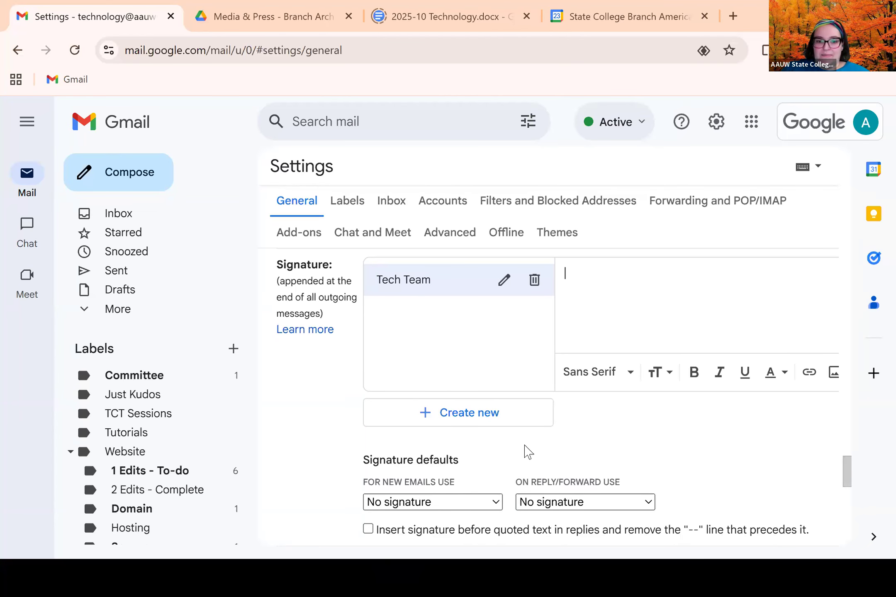
# - Set Tech Team as the default signature for new emails
pyautogui.scroll(-2, 497, 427)
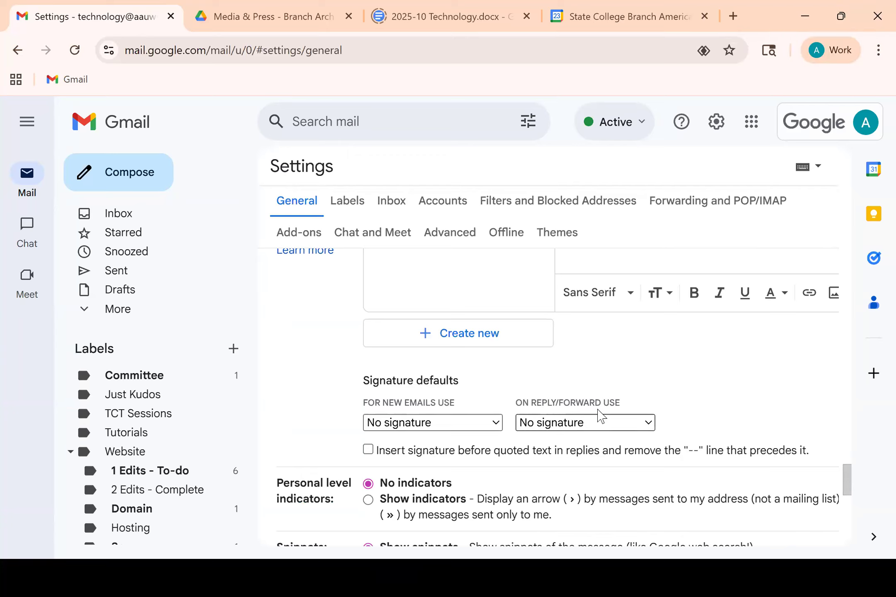
pyautogui.click(460, 423)
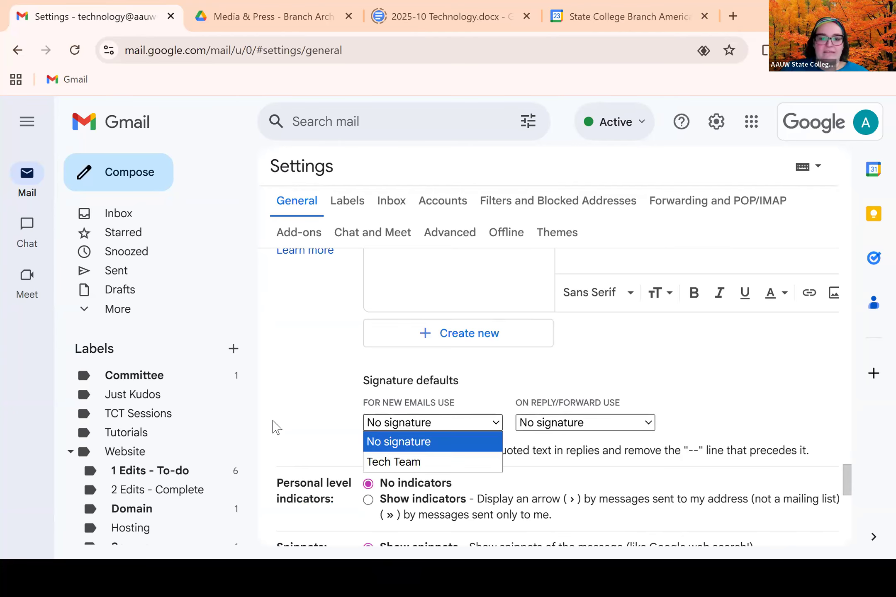
pyautogui.click(398, 470)
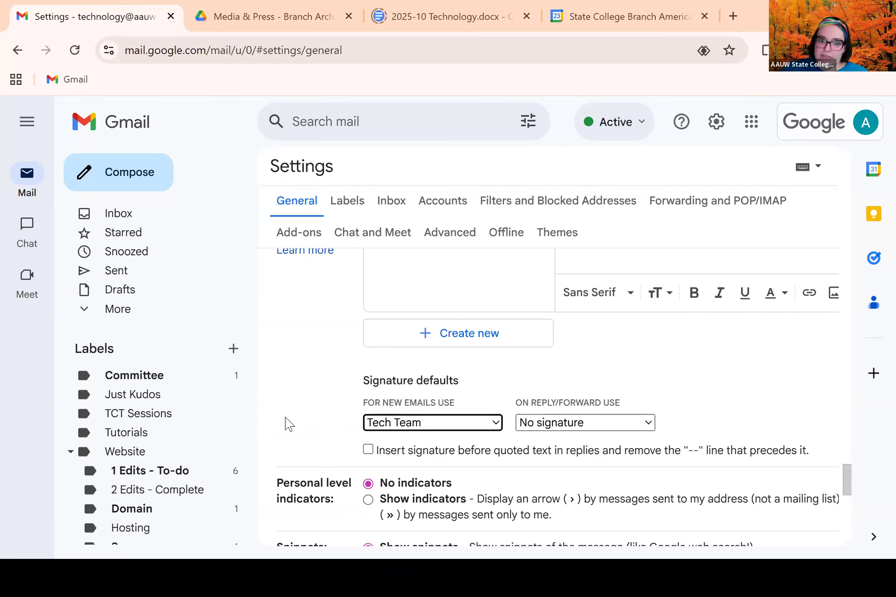
pyautogui.click(286, 379)
# - Examine the Personal level indicators options and the Snippets setting in the General settings
pyautogui.scroll(-2, 308, 388)
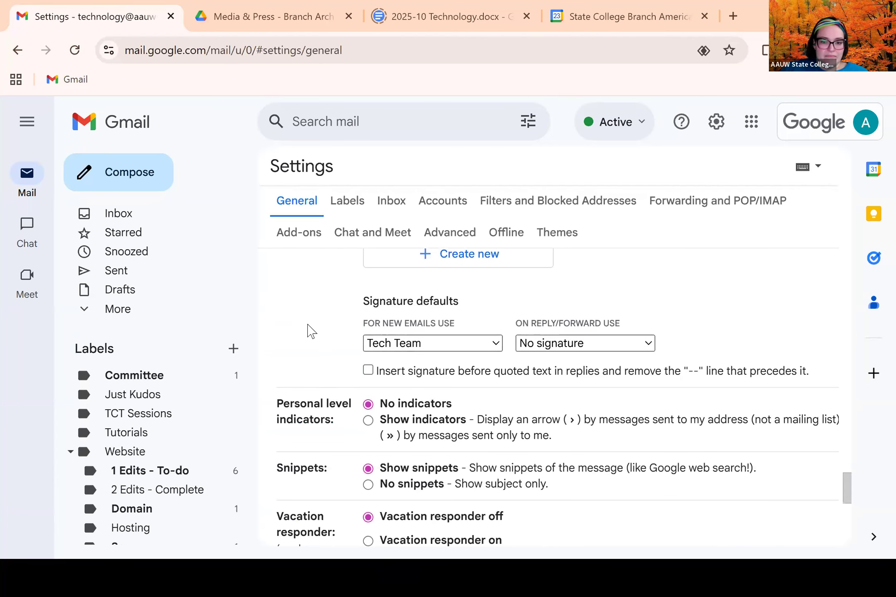
pyautogui.scroll(-2, 304, 303)
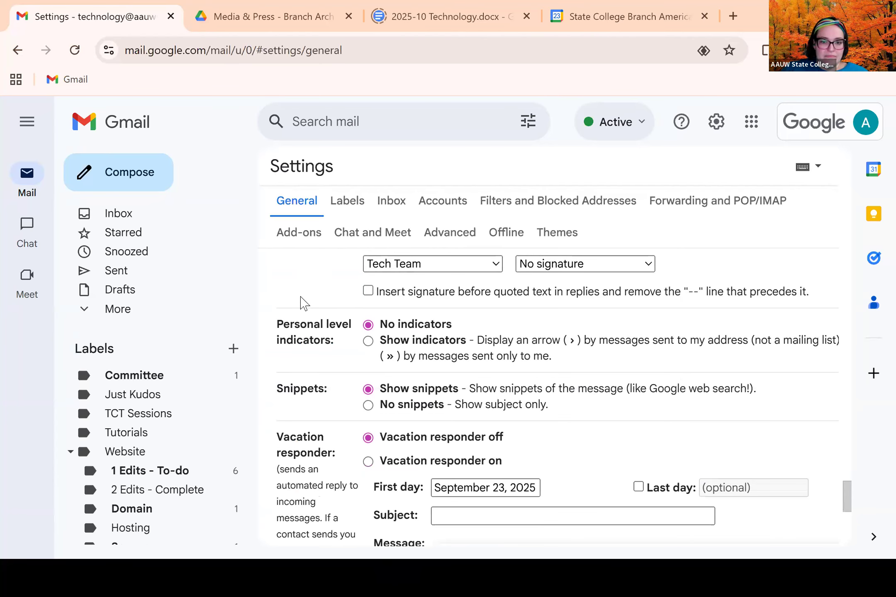
pyautogui.scroll(-2, 304, 303)
pyautogui.scroll(-2, 769, 443)
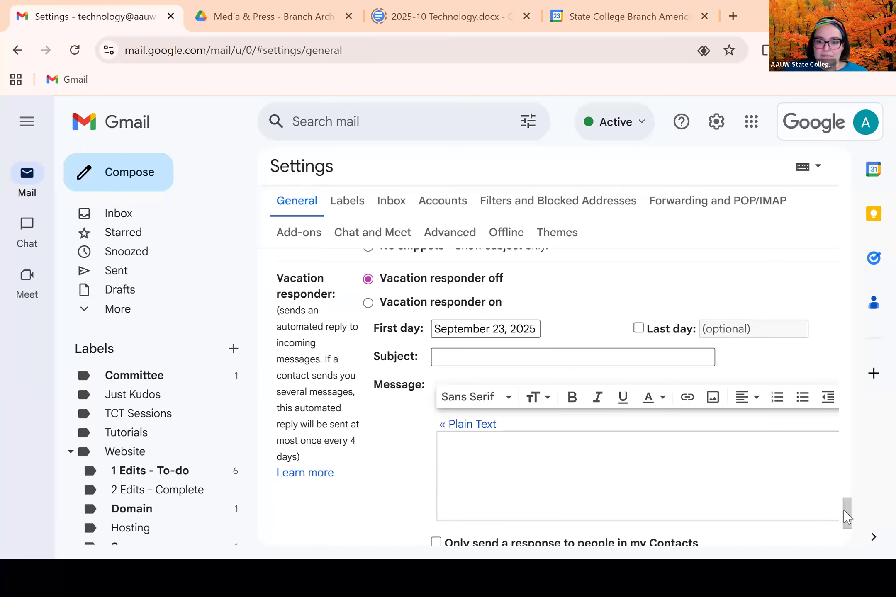
pyautogui.moveTo(847, 512); pyautogui.dragTo(848, 503)
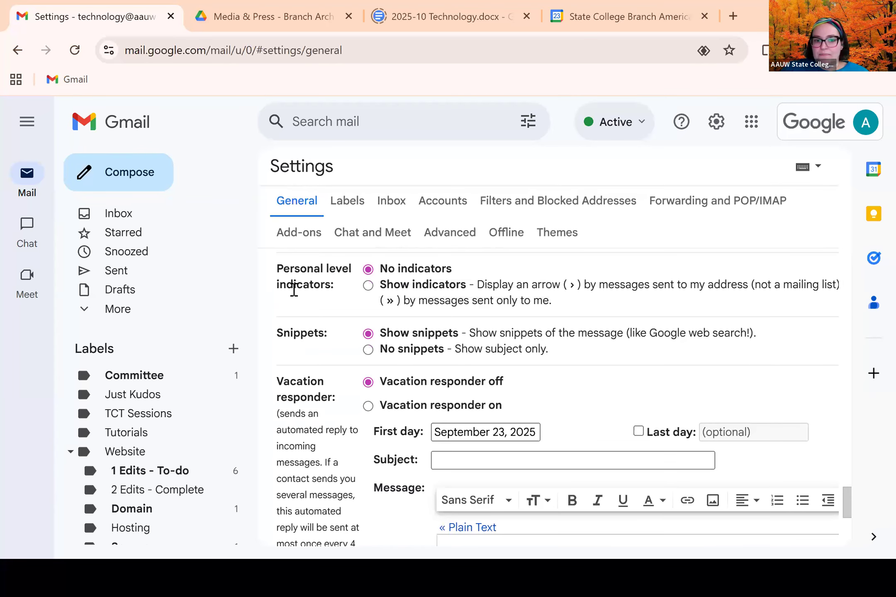
pyautogui.doubleClick(289, 273)
pyautogui.click(290, 274)
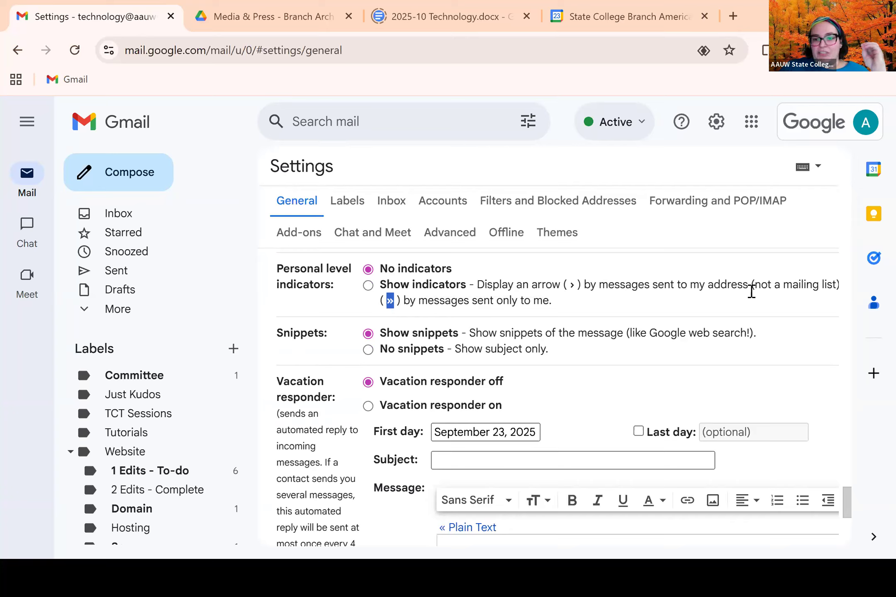
pyautogui.click(598, 285)
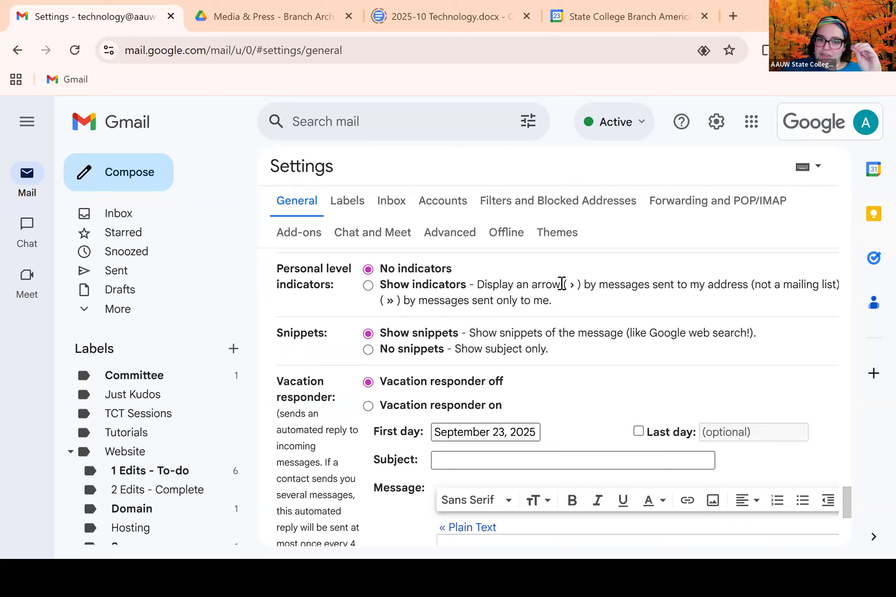
pyautogui.moveTo(570, 284)
pyautogui.mouseDown()
pyautogui.moveTo(584, 288)
pyautogui.moveTo(577, 301)
pyautogui.mouseUp()
pyautogui.click(599, 284)
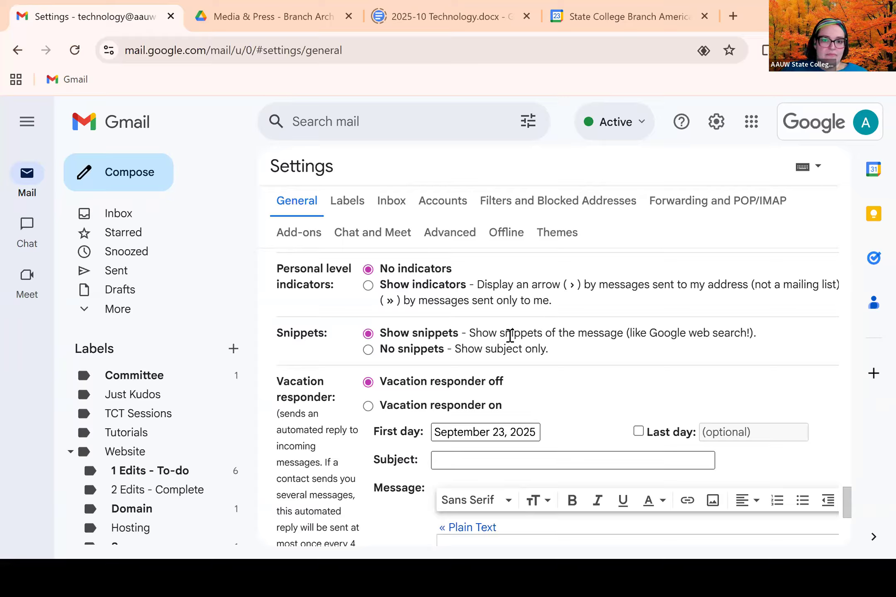
# - Look over the Vacation responder fields and return to the inbox, discarding the unsaved settings changes
pyautogui.scroll(-2, 516, 316)
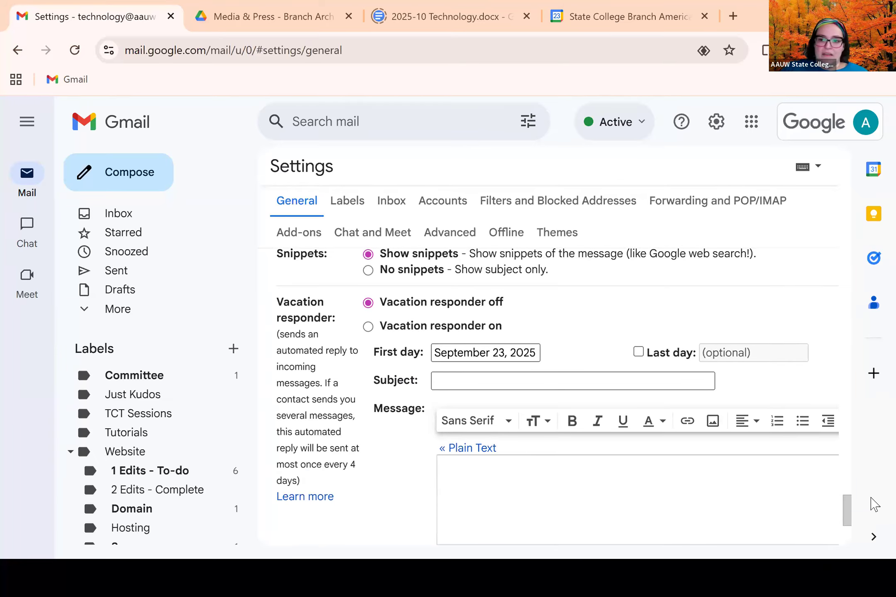
pyautogui.moveTo(847, 507); pyautogui.dragTo(848, 505)
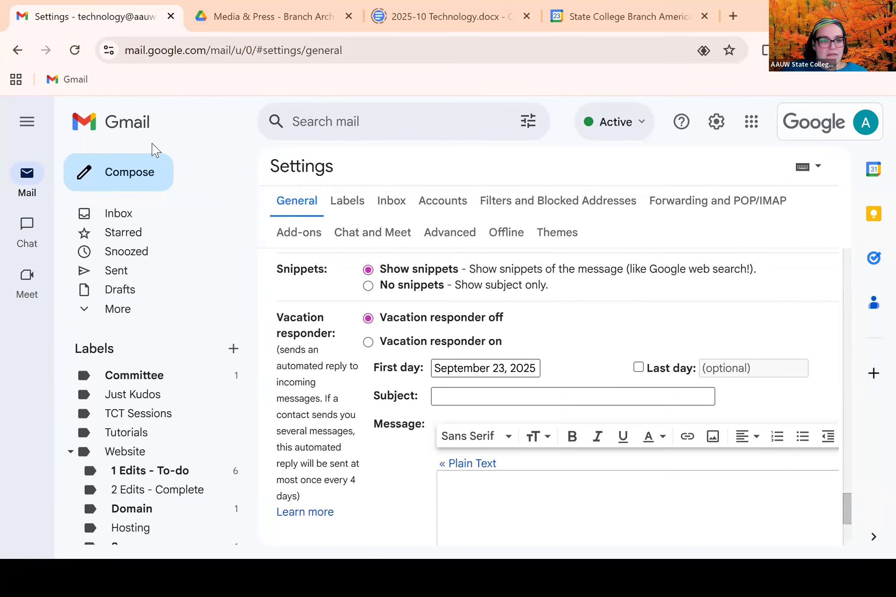
pyautogui.scroll(-5, 429, 352)
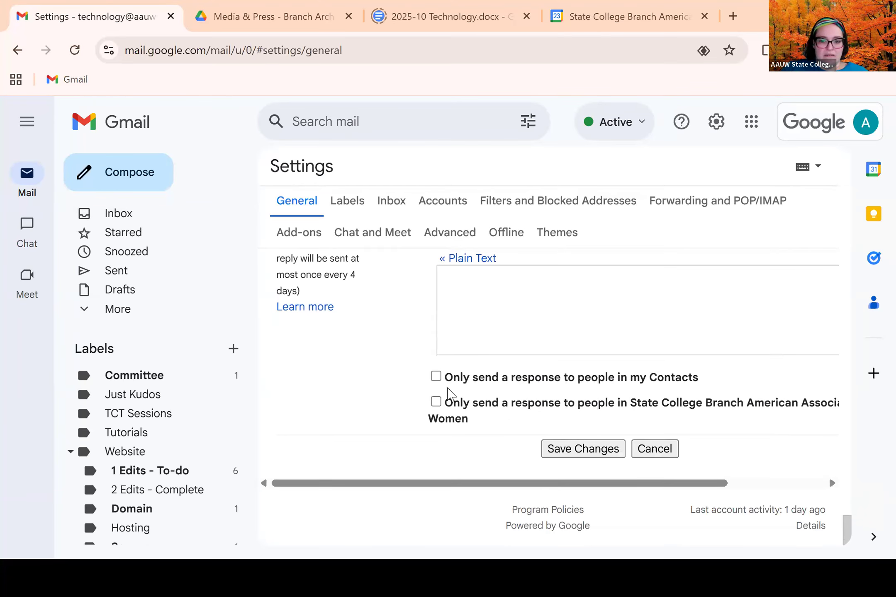
pyautogui.click(104, 212)
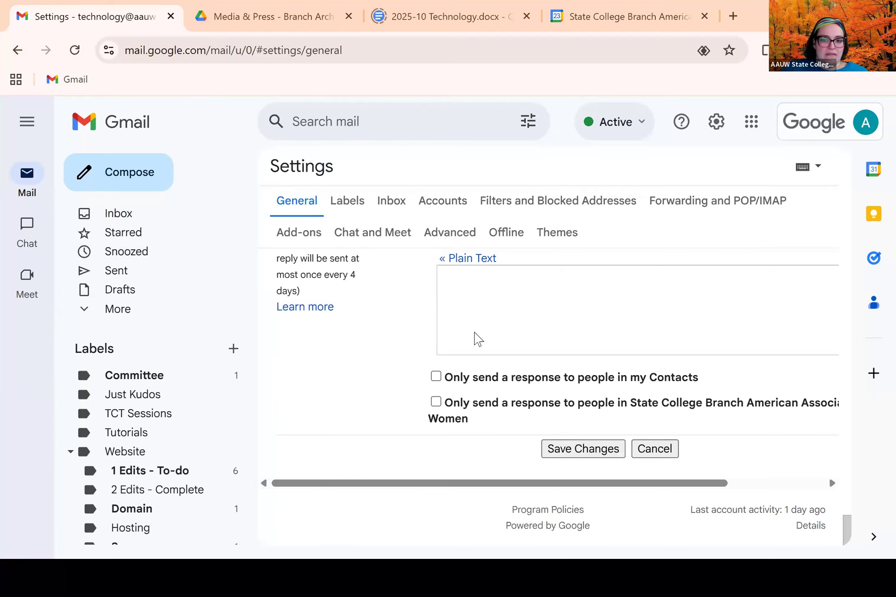
pyautogui.click(554, 362)
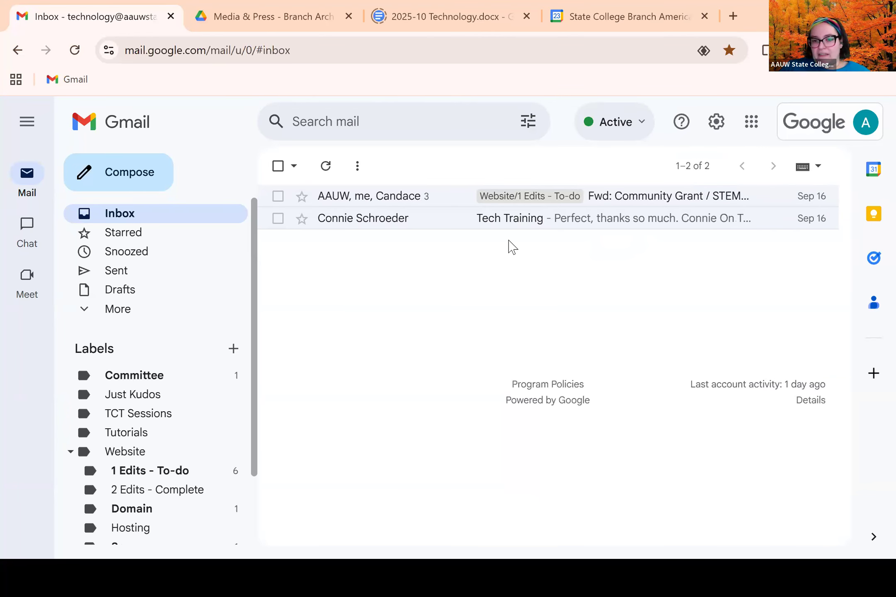
# - Reopen the full General settings and examine the Vacation responder's dates, subject, message and recipient restrictions
pyautogui.click(716, 124)
pyautogui.click(716, 124)
pyautogui.click(715, 125)
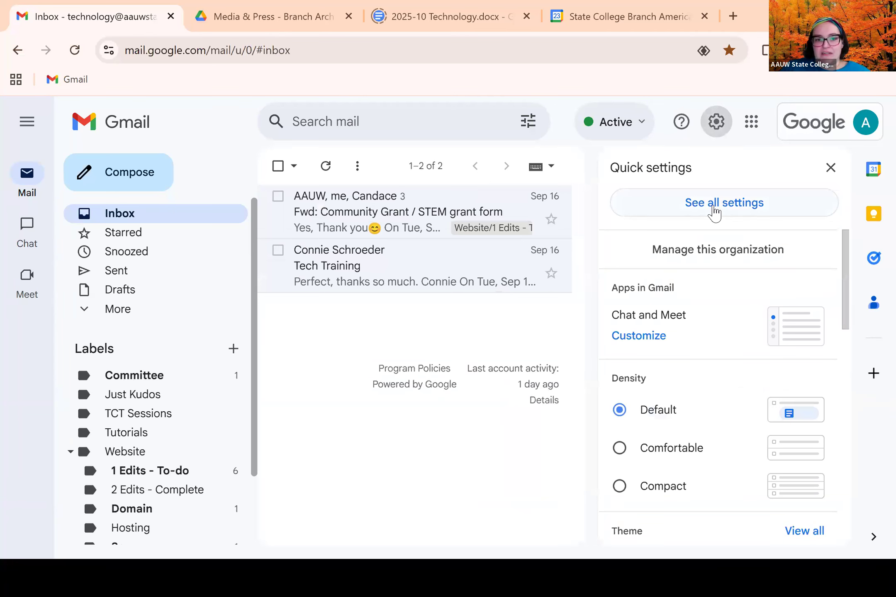
pyautogui.click(682, 213)
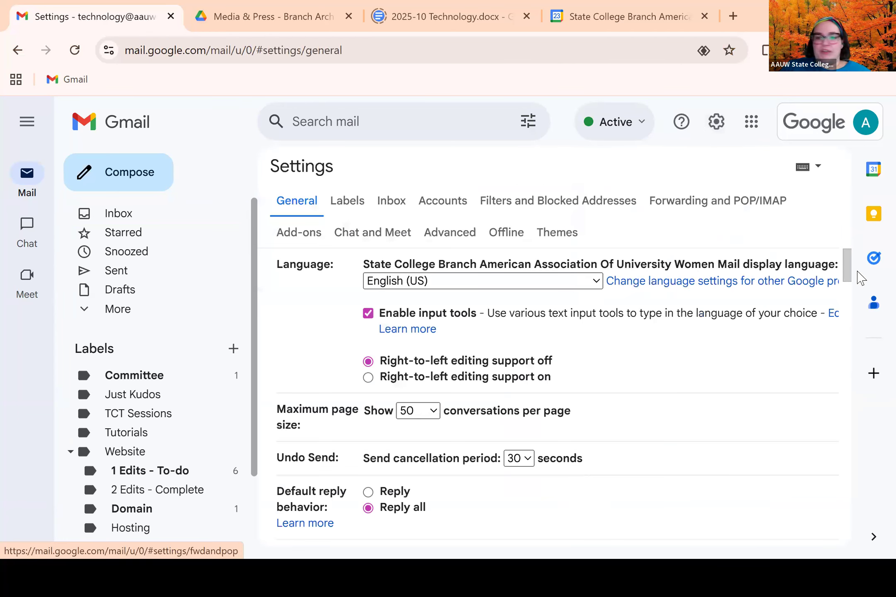
pyautogui.scroll(-5, 835, 415)
pyautogui.scroll(-10, 839, 499)
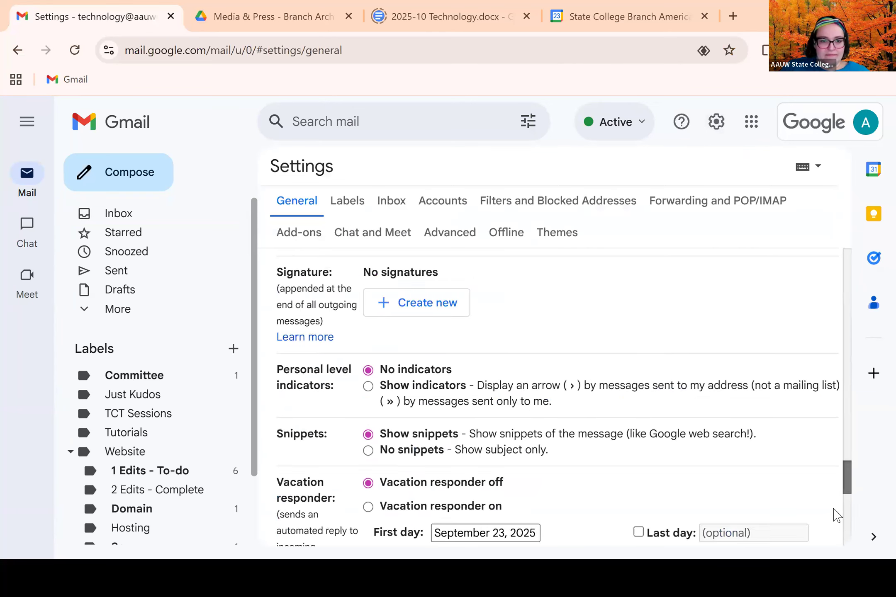
pyautogui.scroll(1, 837, 500)
pyautogui.moveTo(836, 507); pyautogui.dragTo(855, 512)
pyautogui.scroll(-1, 855, 512)
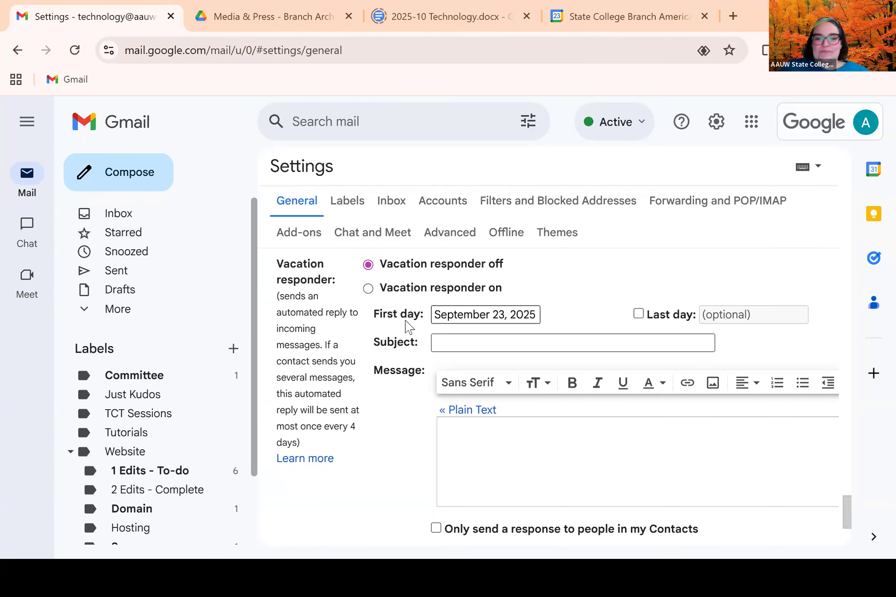
pyautogui.scroll(-2, 413, 435)
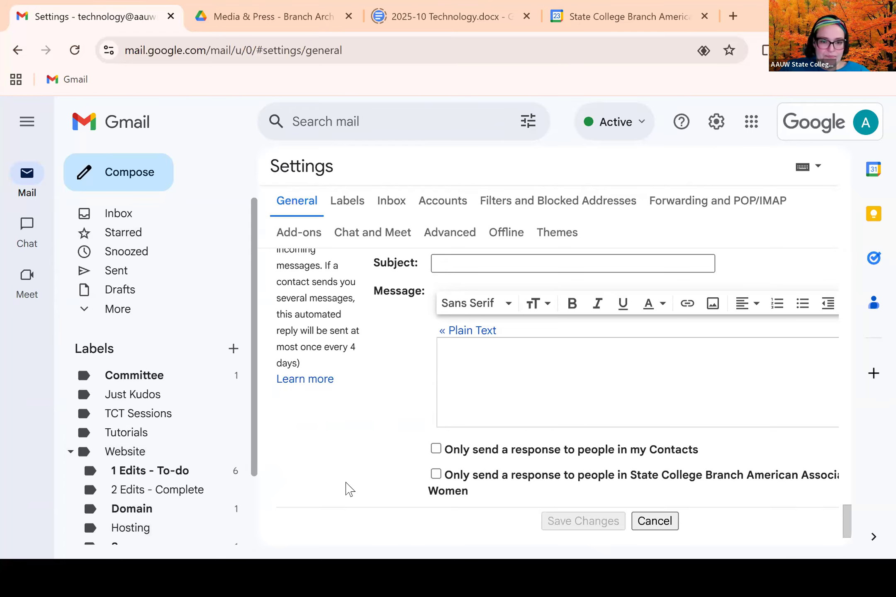
pyautogui.scroll(-2, 350, 489)
# - Go back to the start of the General settings, switch to the slide show and advance to the Inbox Tab slide
pyautogui.scroll(20, 350, 487)
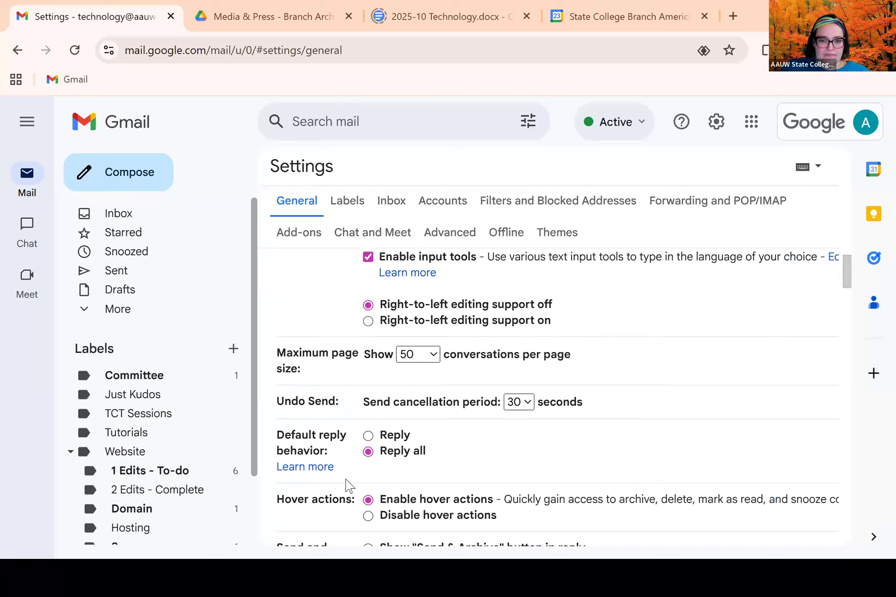
pyautogui.scroll(1, 349, 487)
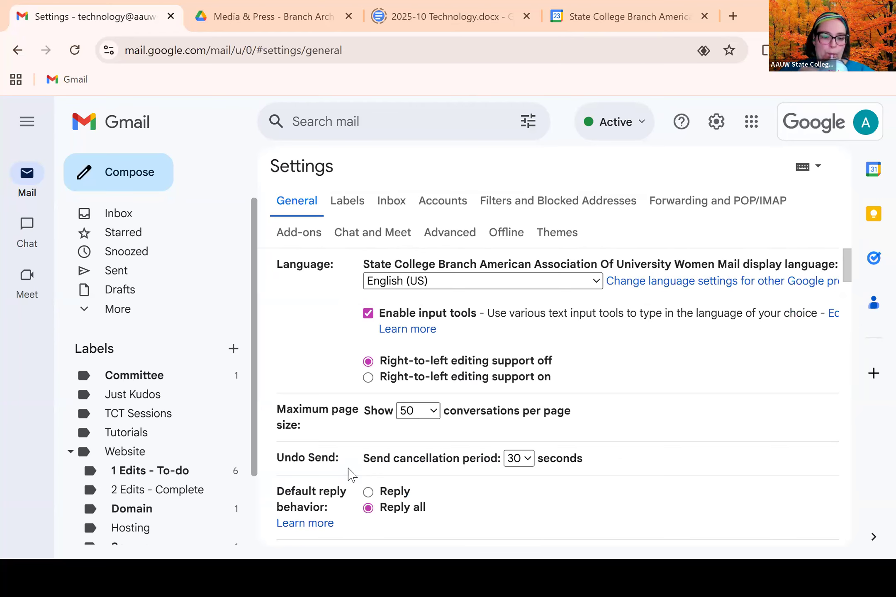
pyautogui.hotkey('alt', 'Tab')
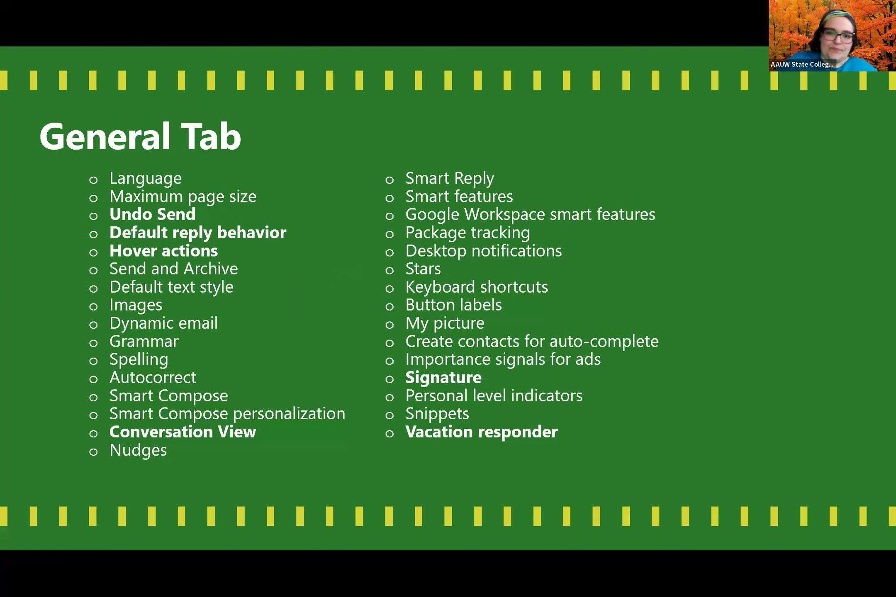
pyautogui.press('Right')
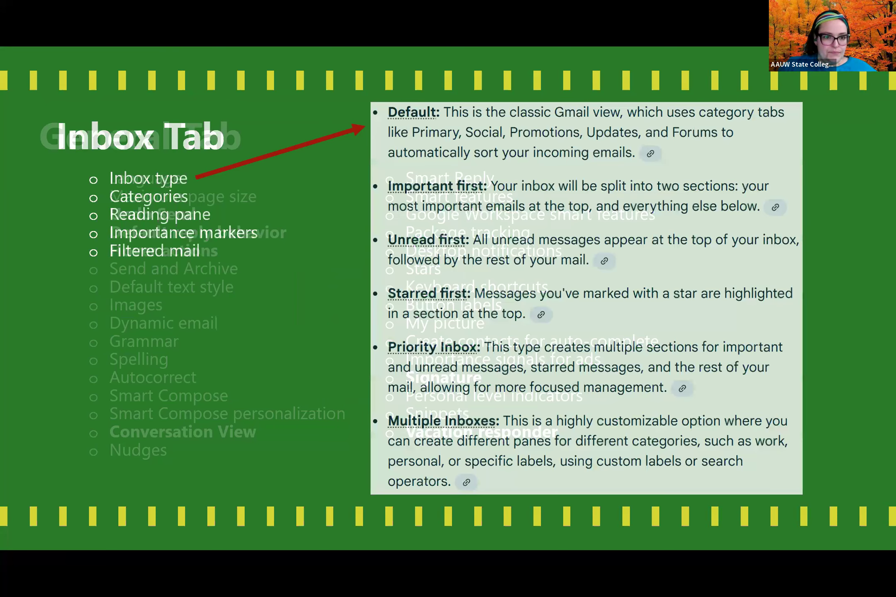
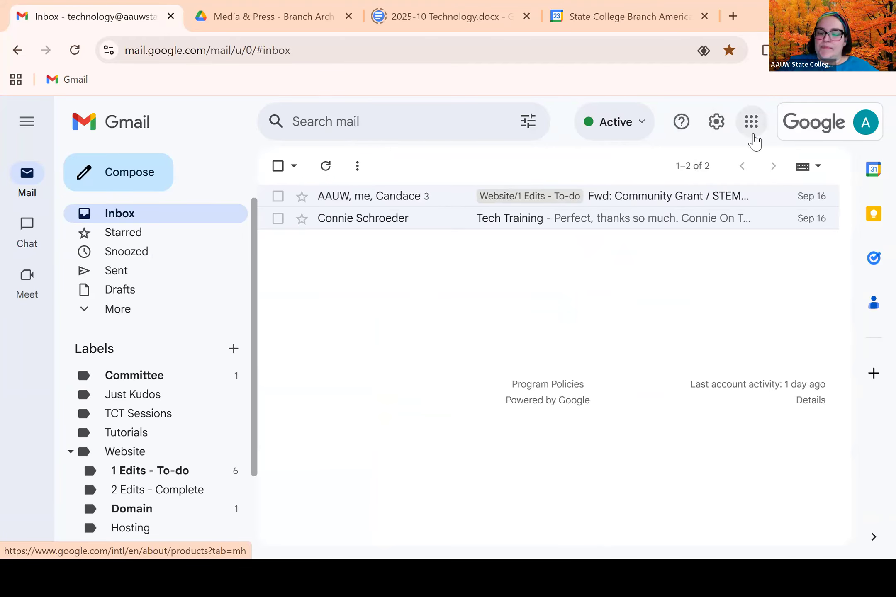
# - Open Gmail's Inbox settings and examine the inbox type, categories, reading pane and importance markers
pyautogui.click(717, 126)
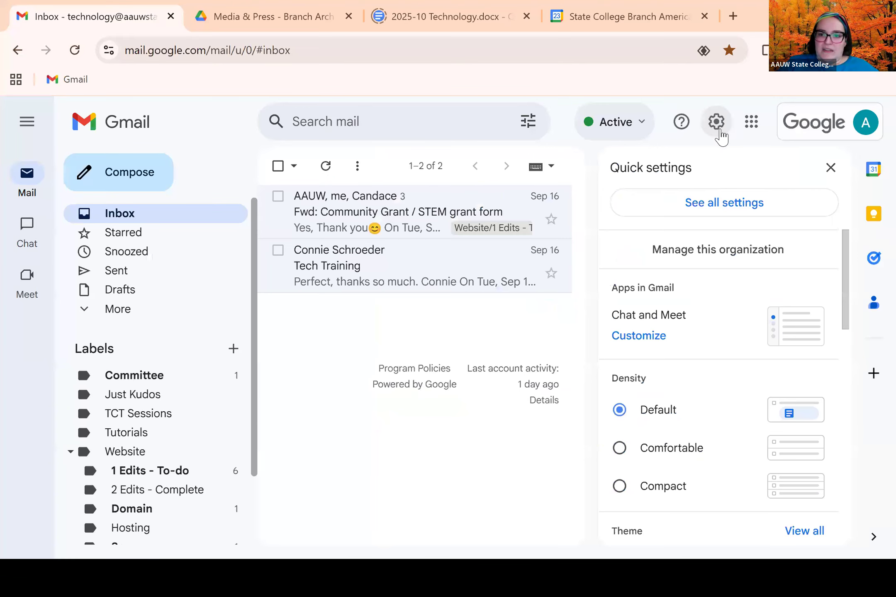
pyautogui.click(698, 207)
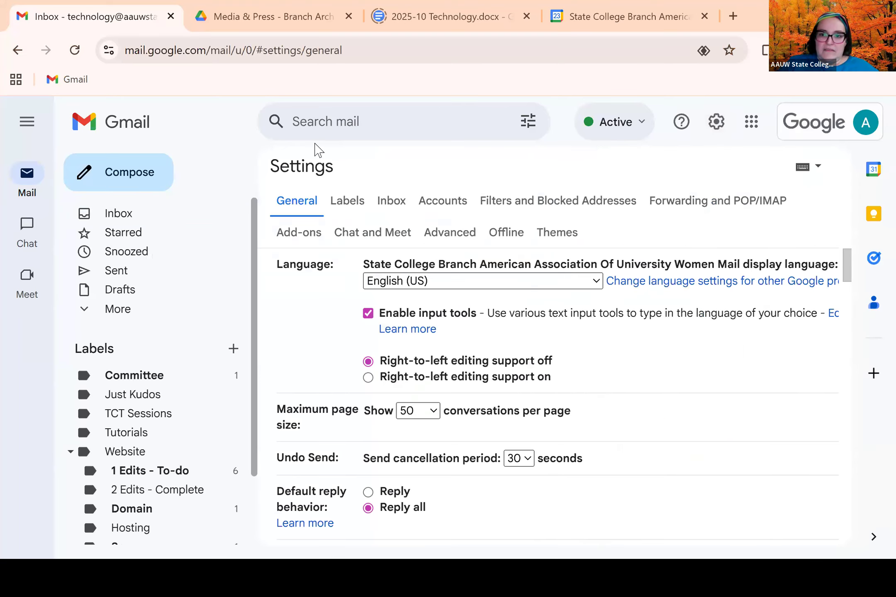
pyautogui.click(385, 201)
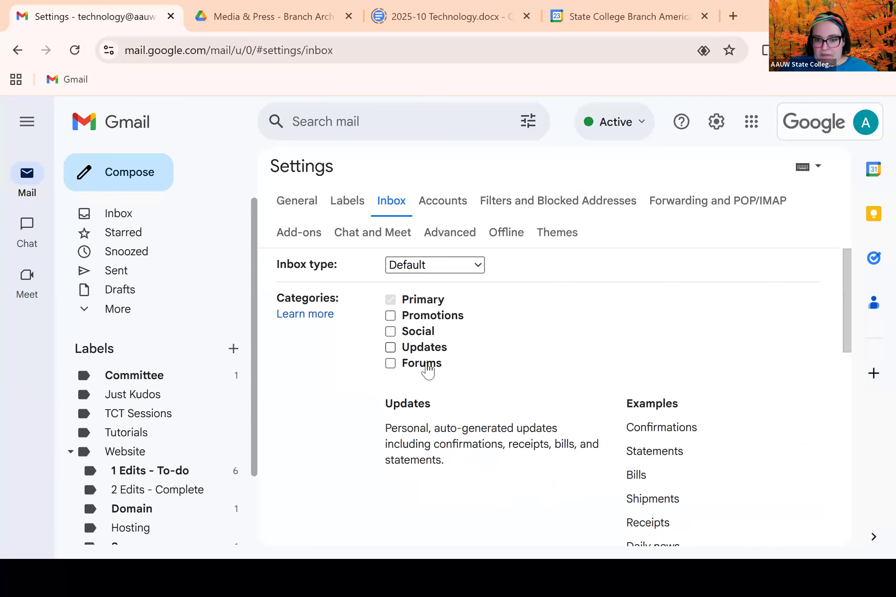
pyautogui.scroll(-5, 365, 334)
pyautogui.scroll(5, 352, 356)
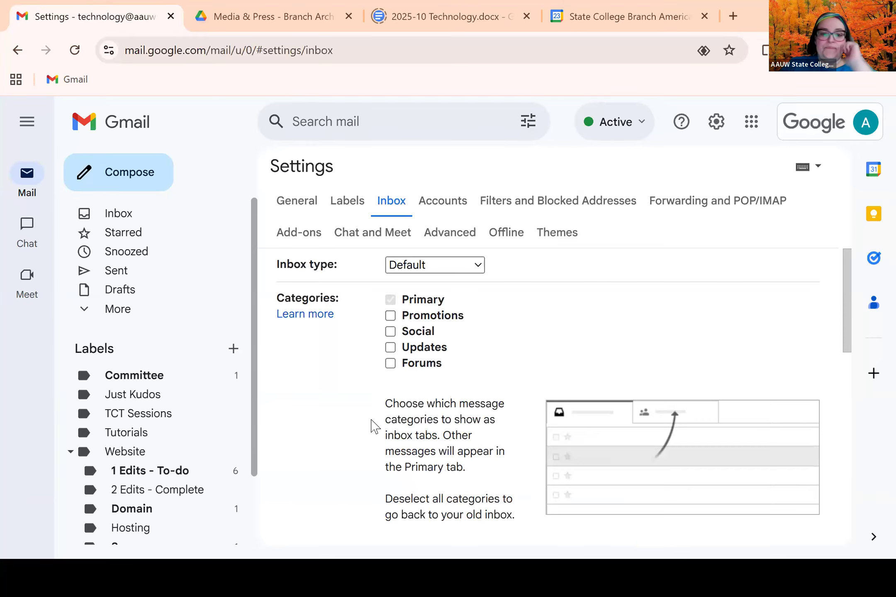
pyautogui.scroll(-2, 356, 410)
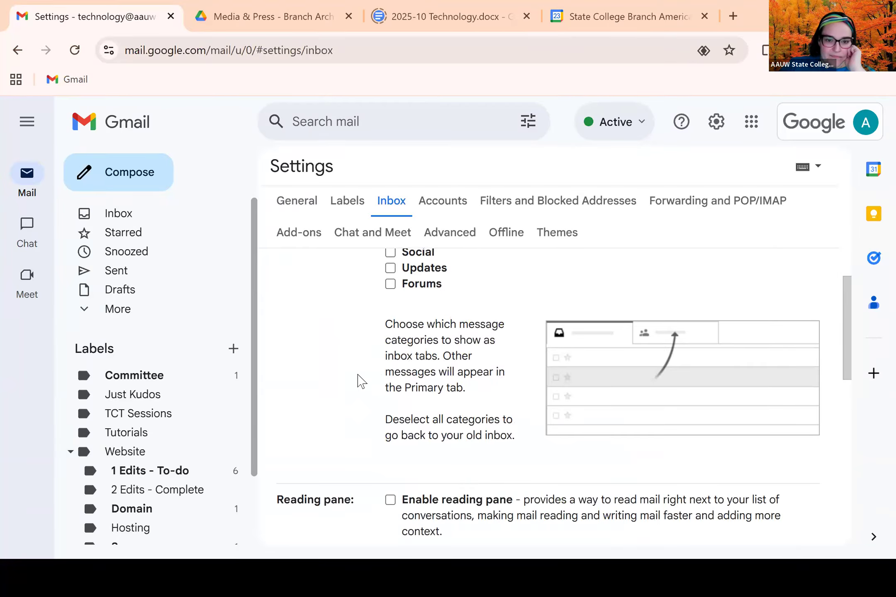
pyautogui.scroll(-2, 361, 380)
pyautogui.scroll(-2, 361, 380)
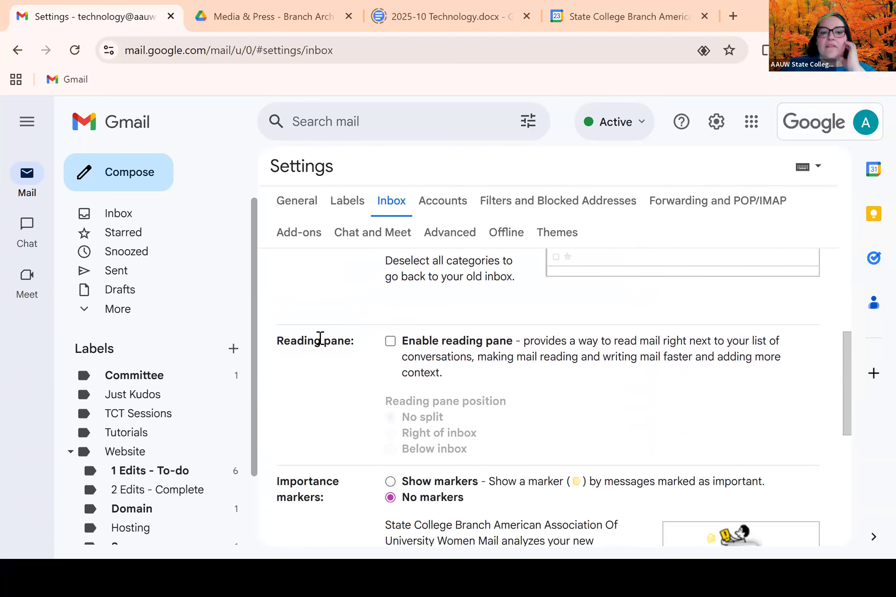
pyautogui.scroll(-2, 321, 342)
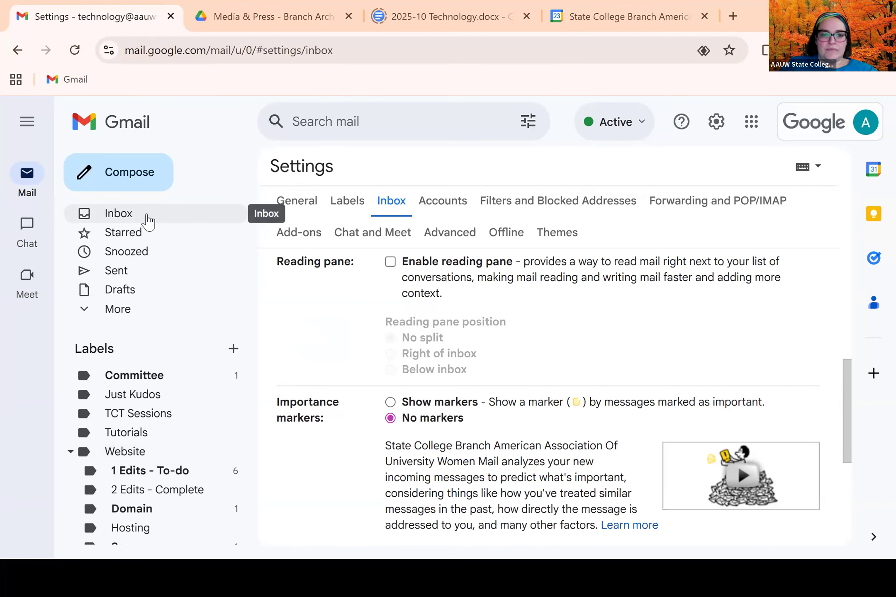
# - Return to the inbox and look over the density, inbox type, reading pane and email threading options in the quick settings
pyautogui.click(146, 216)
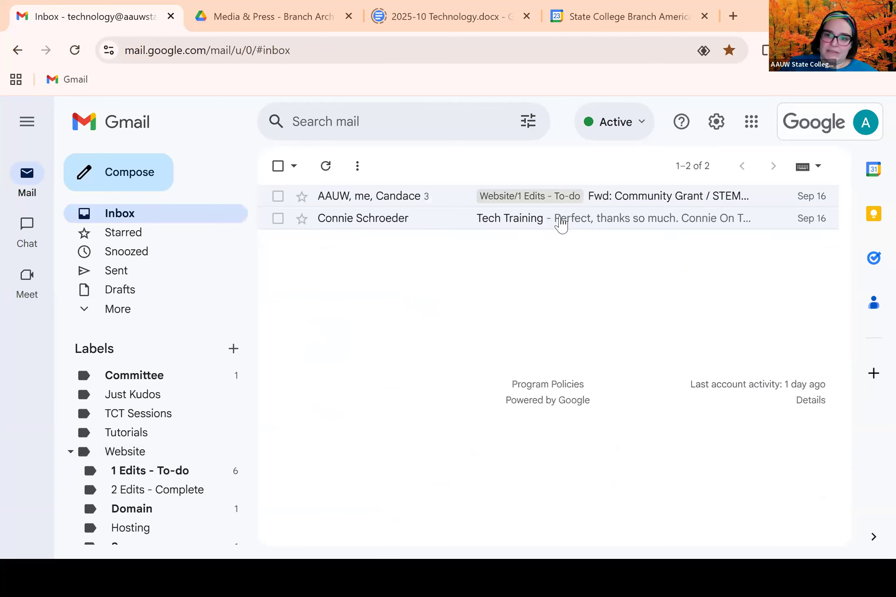
pyautogui.click(715, 123)
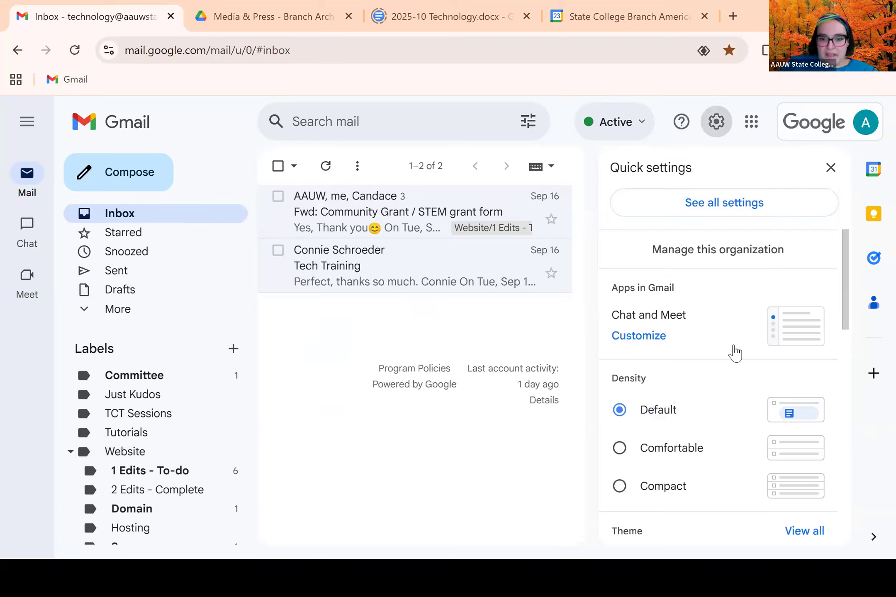
pyautogui.scroll(-10, 735, 352)
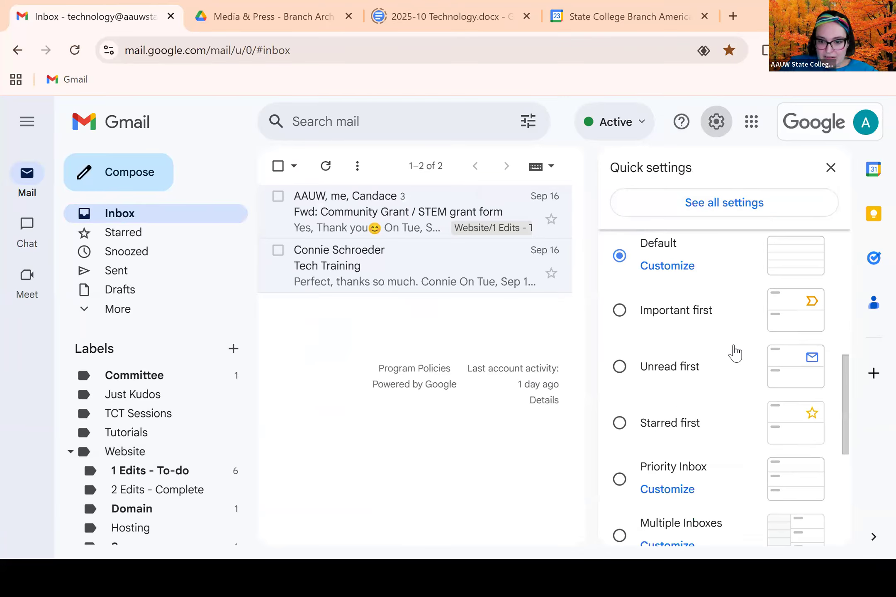
pyautogui.scroll(-1, 707, 330)
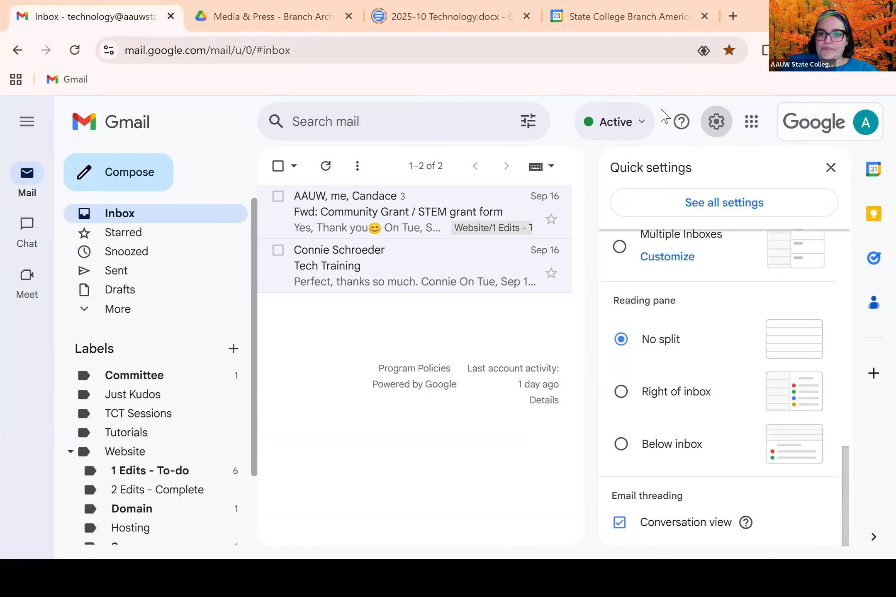
# - Open the full Inbox settings again and examine the options for showing or hiding importance markers
pyautogui.click(716, 132)
pyautogui.click(715, 134)
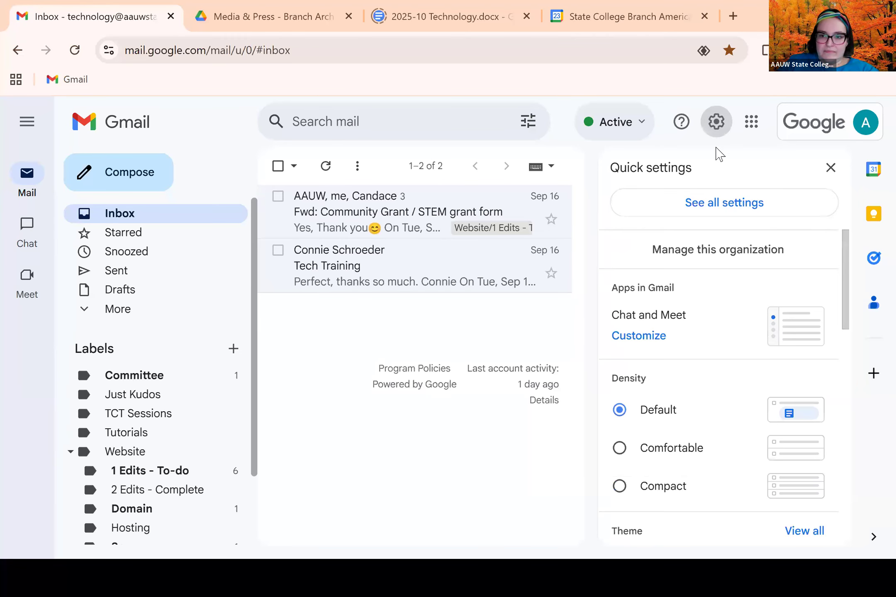
pyautogui.click(713, 212)
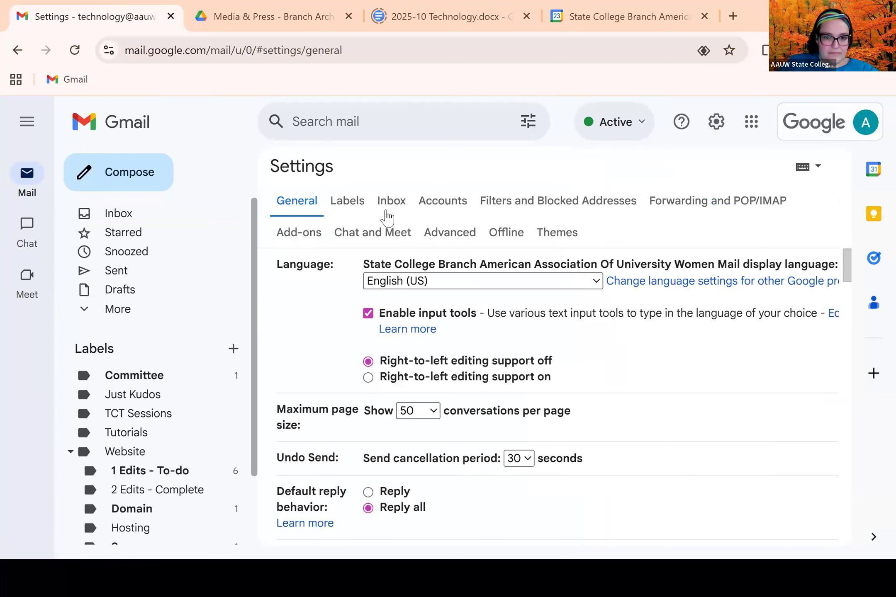
pyautogui.click(386, 212)
pyautogui.scroll(-3, 476, 360)
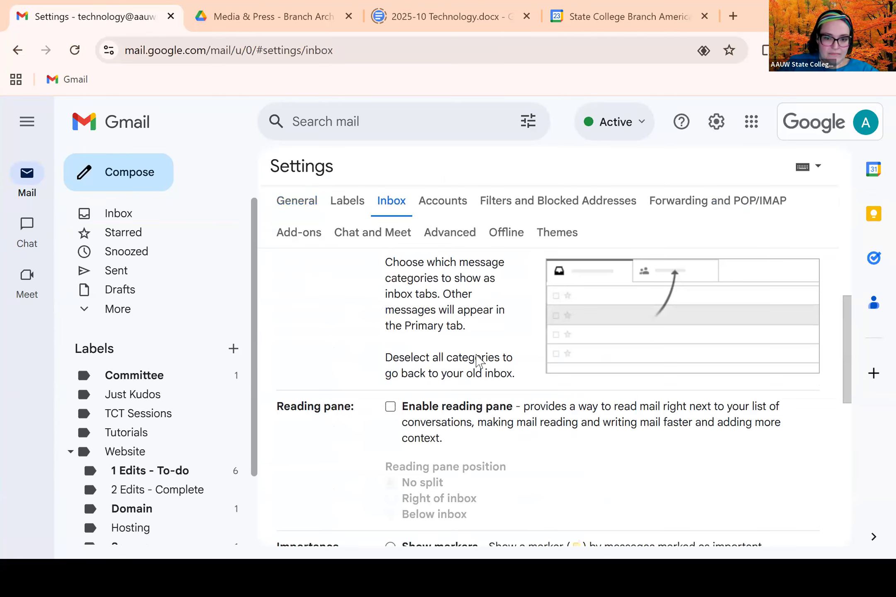
pyautogui.scroll(-1, 473, 320)
pyautogui.scroll(-5, 473, 321)
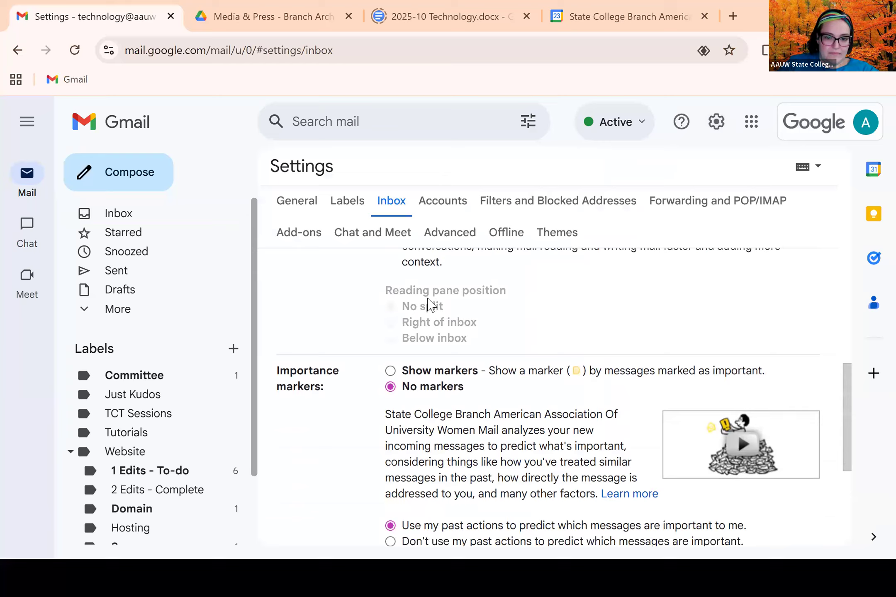
pyautogui.scroll(-2, 282, 308)
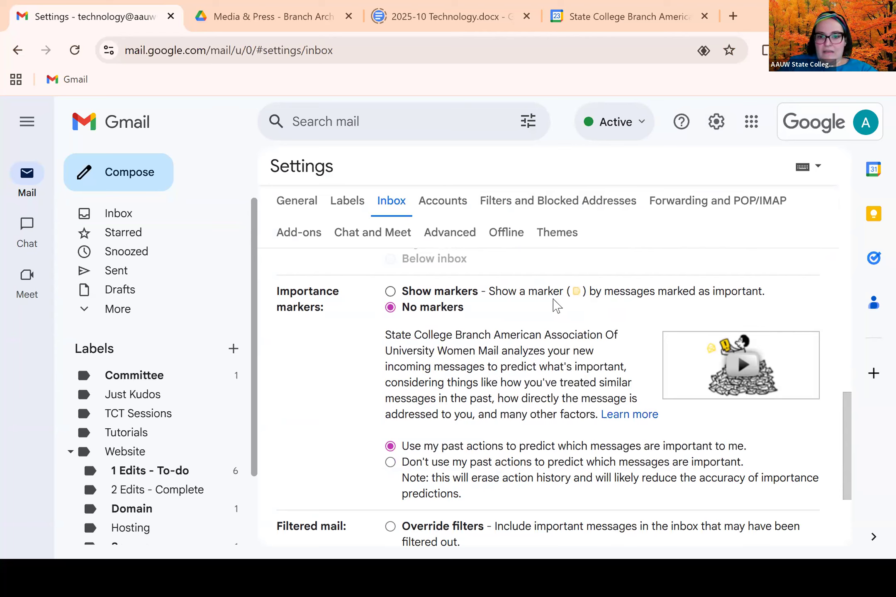
pyautogui.moveTo(538, 295); pyautogui.dragTo(614, 294)
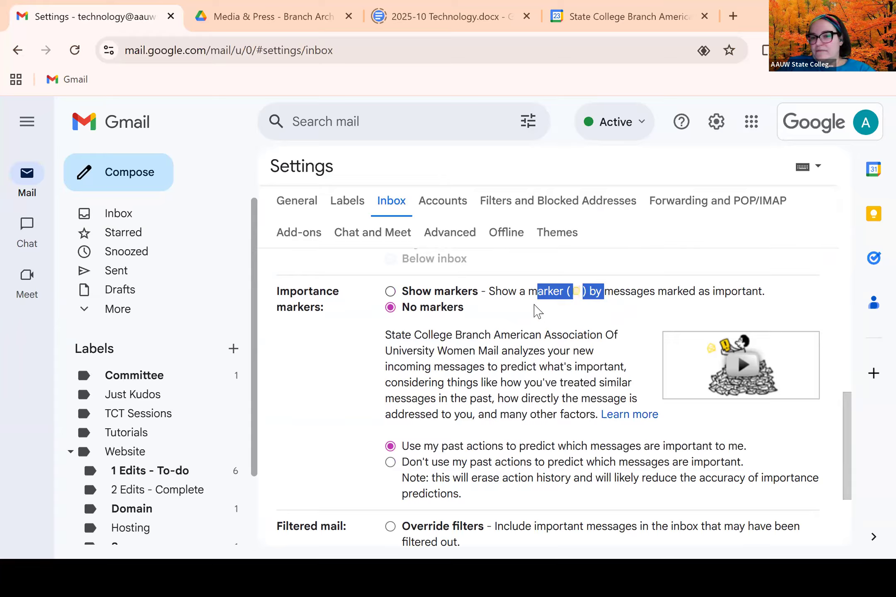
pyautogui.click(505, 293)
pyautogui.click(430, 311)
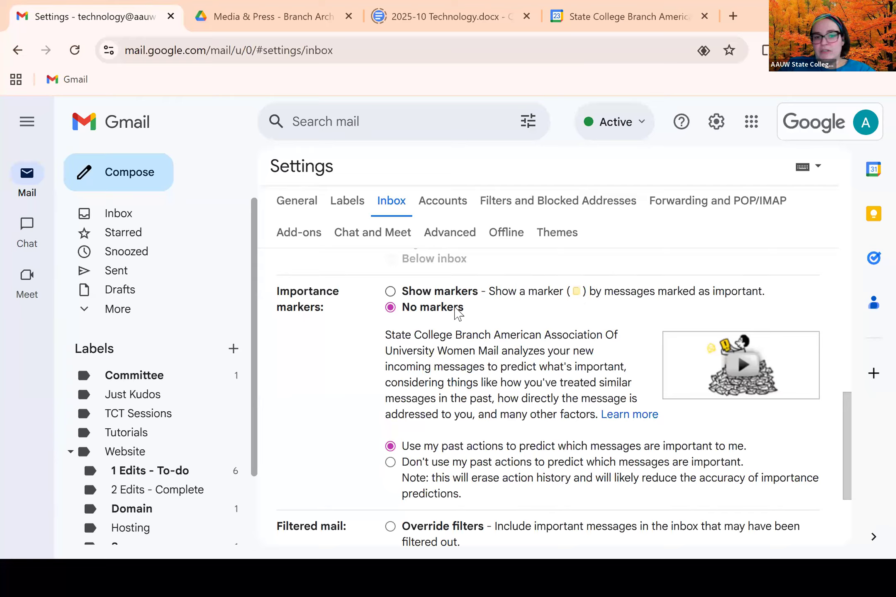
# - Examine the importance prediction choices and the Filtered mail override options in the Inbox settings
pyautogui.scroll(-2, 444, 360)
pyautogui.scroll(4, 423, 338)
pyautogui.scroll(-4, 456, 353)
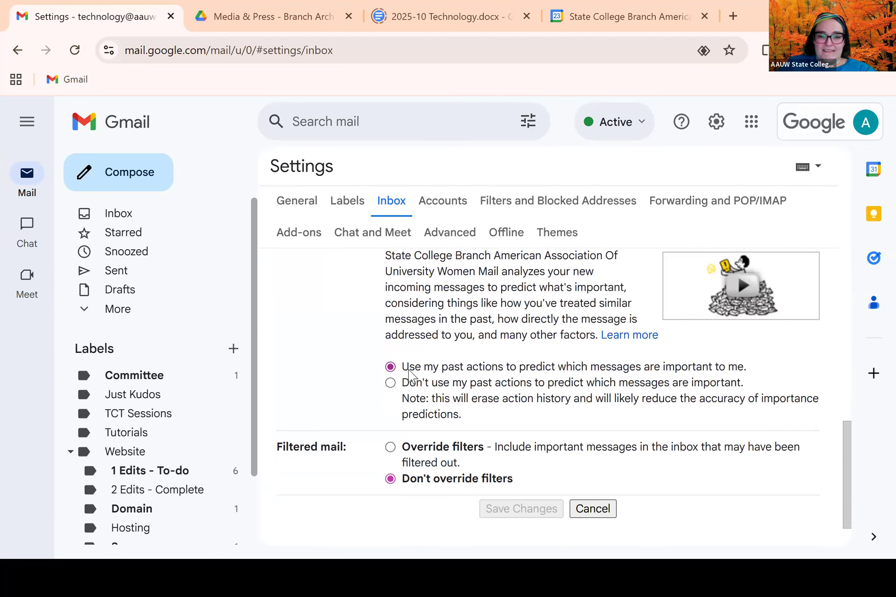
pyautogui.scroll(4, 417, 361)
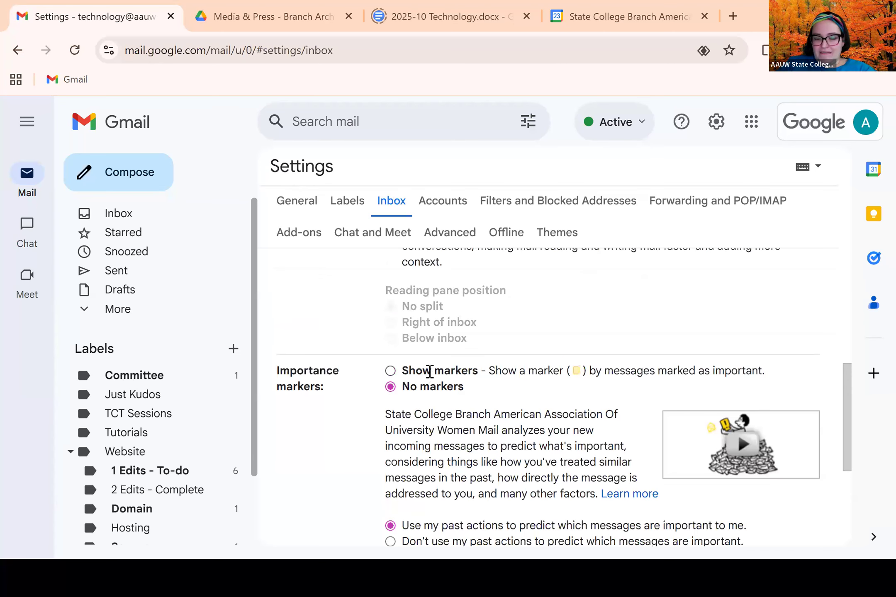
pyautogui.scroll(-4, 429, 371)
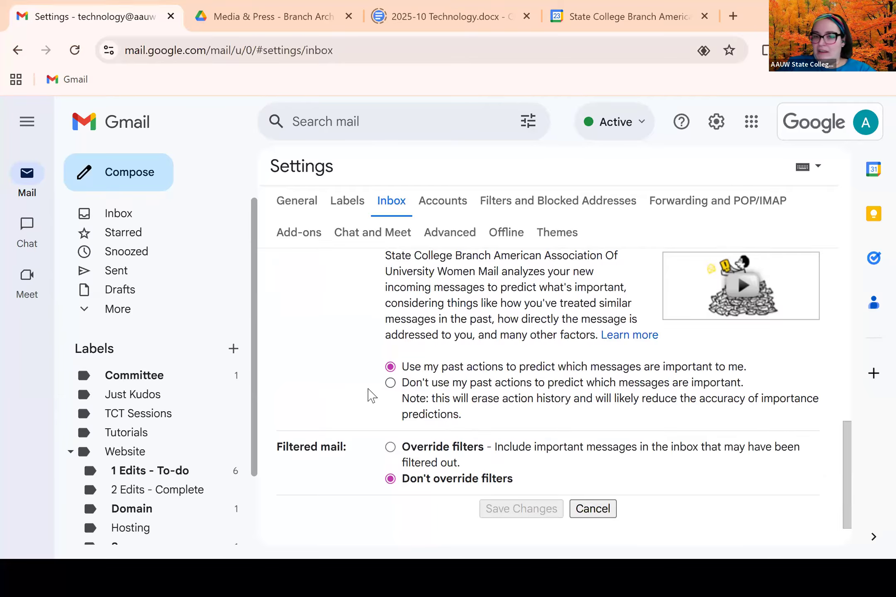
pyautogui.scroll(-2, 303, 396)
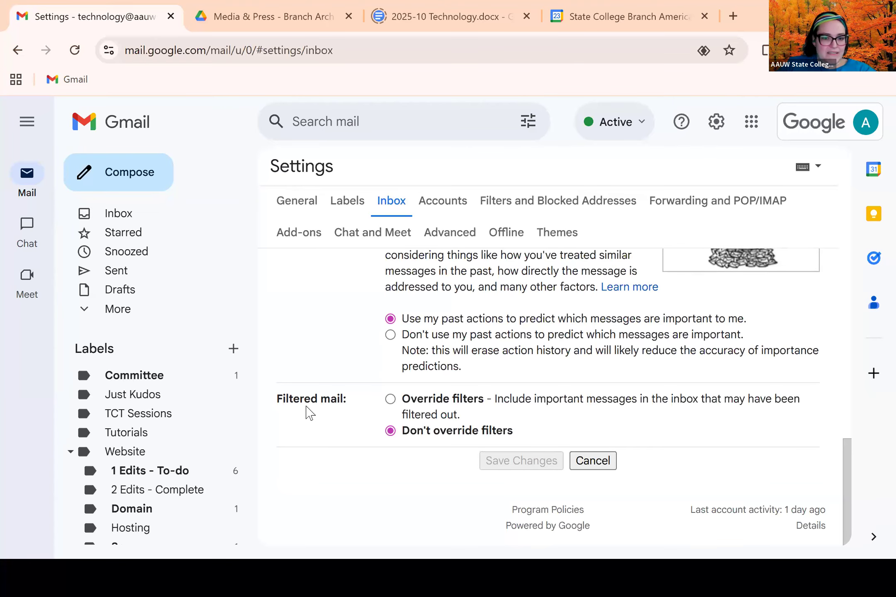
pyautogui.scroll(2, 307, 413)
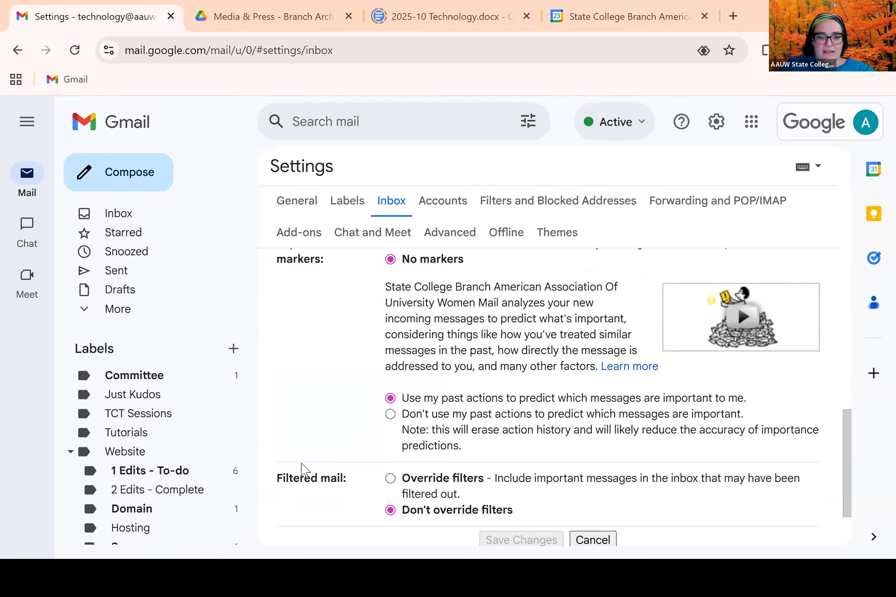
pyautogui.scroll(-2, 304, 471)
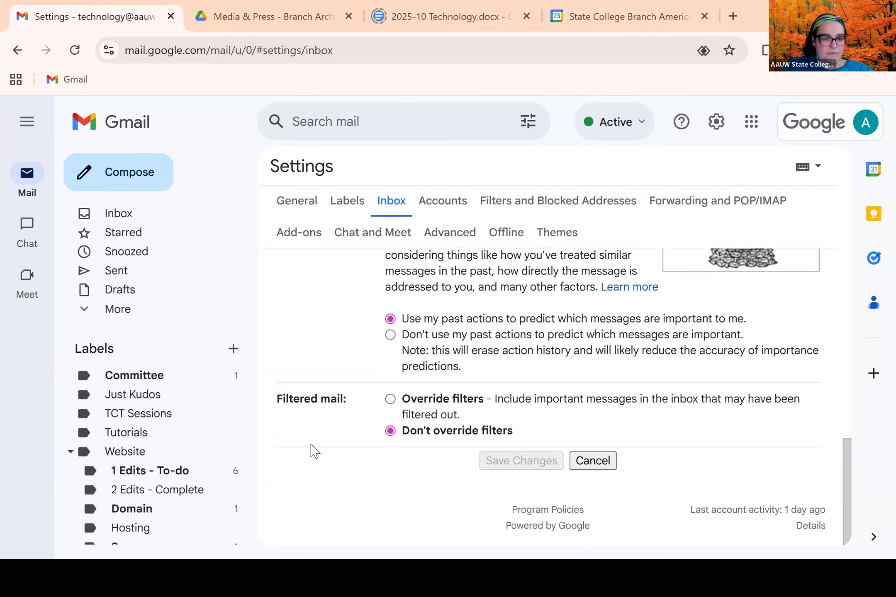
pyautogui.scroll(2, 327, 356)
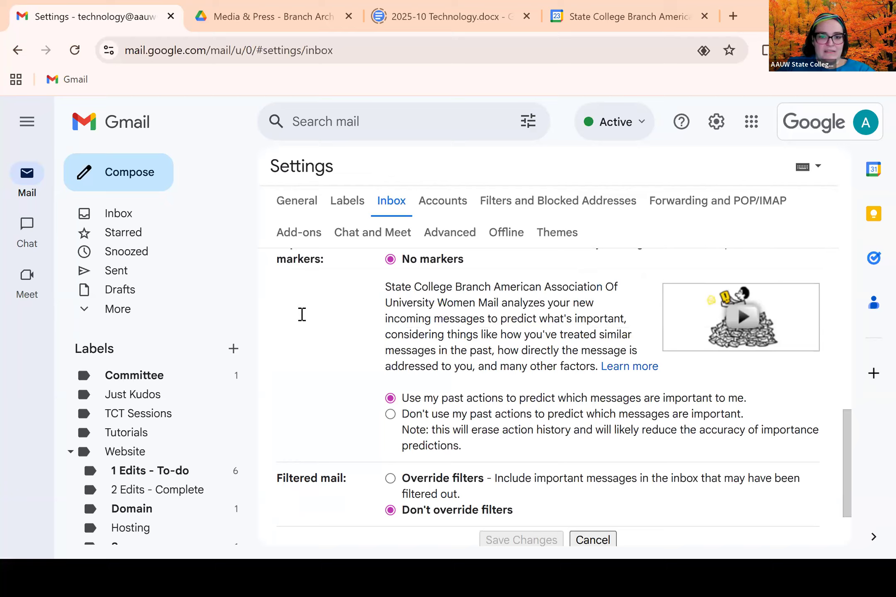
pyautogui.scroll(2, 305, 325)
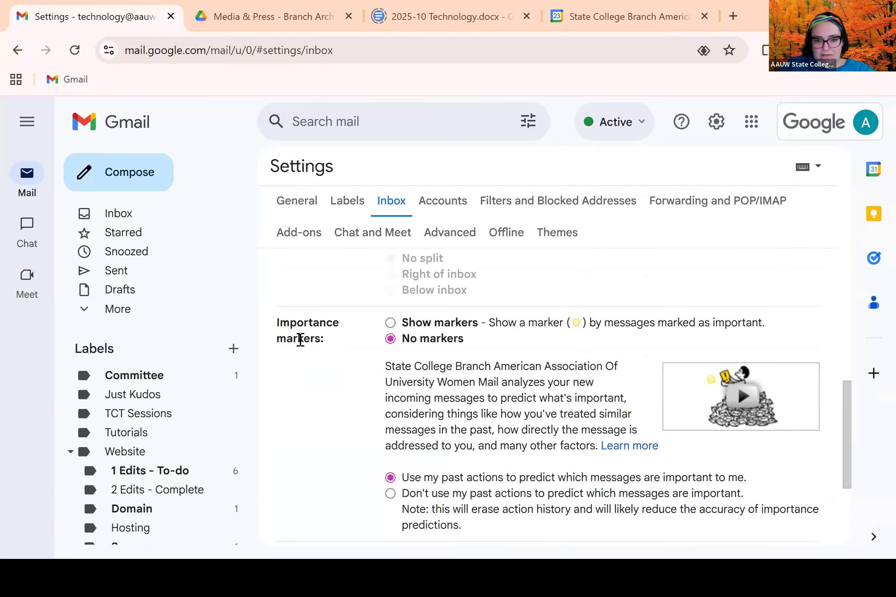
pyautogui.scroll(2, 309, 380)
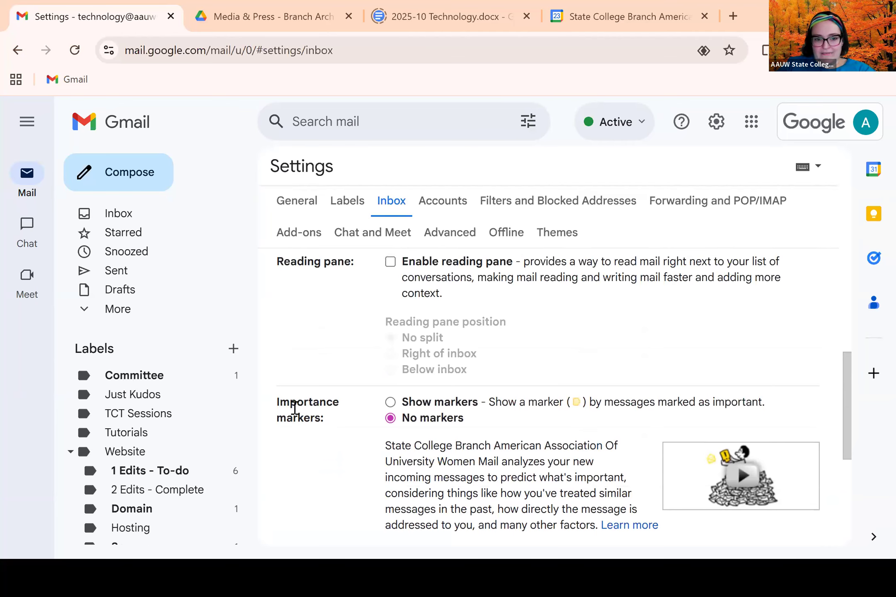
pyautogui.scroll(-6, 299, 433)
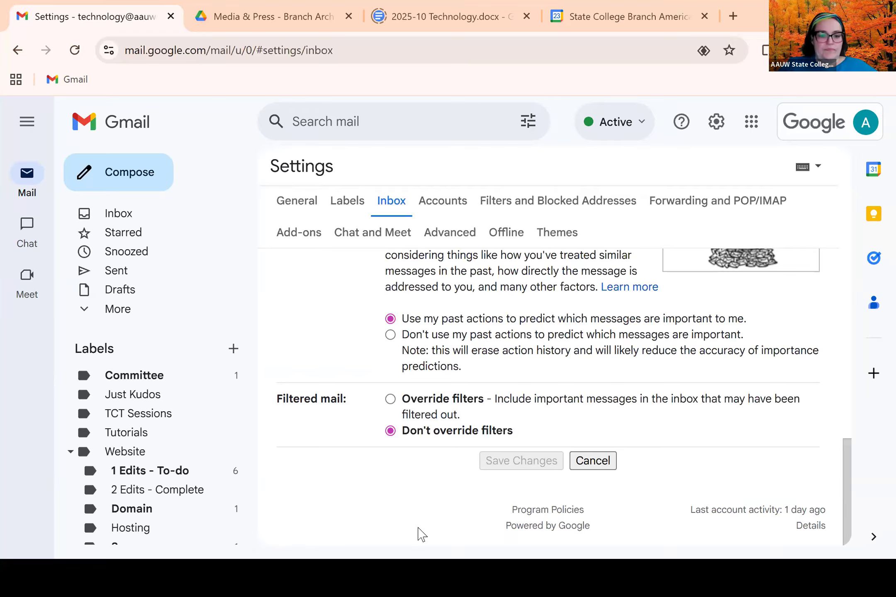
# - Switch to the slide show and advance to the Accounts and Import Tab slide
pyautogui.hotkey('alt', 'Tab')
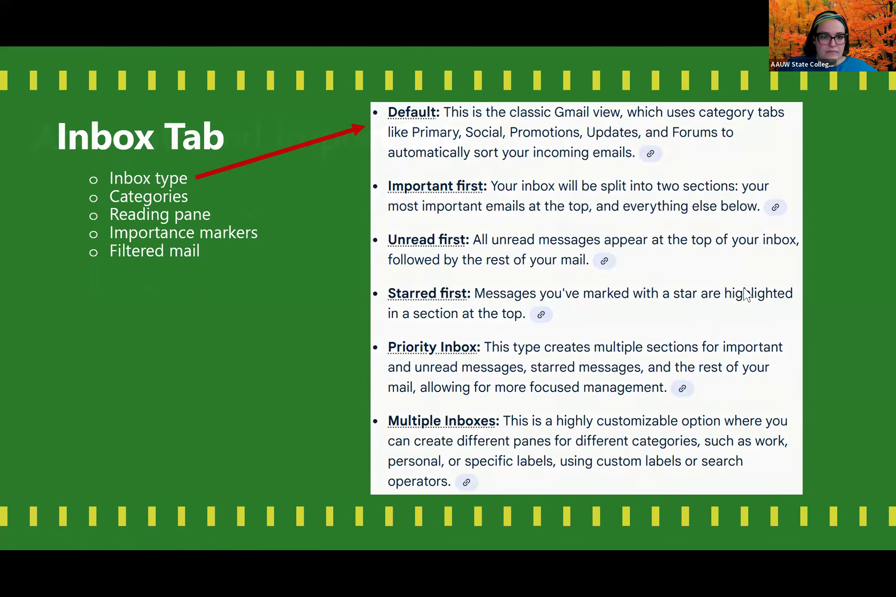
pyautogui.press('Right')
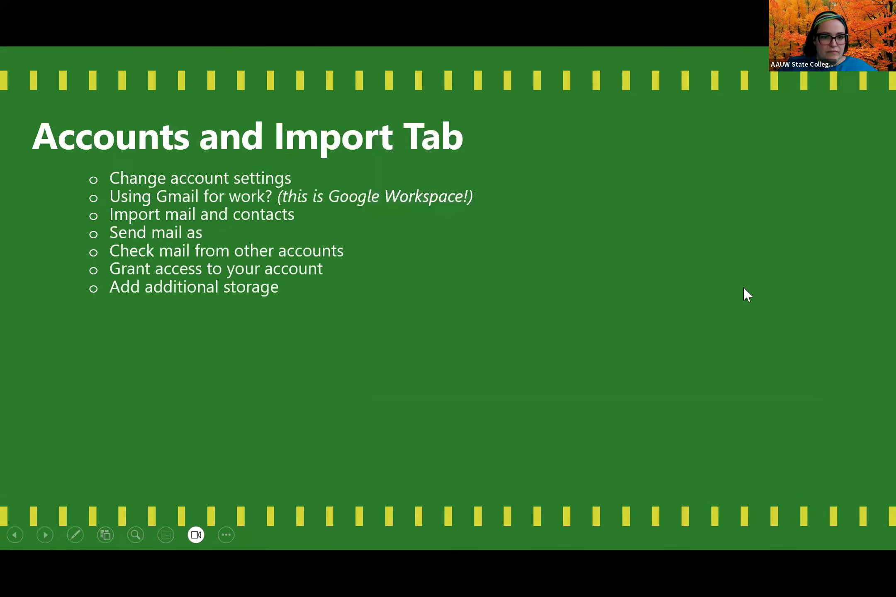
pyautogui.press('Left')
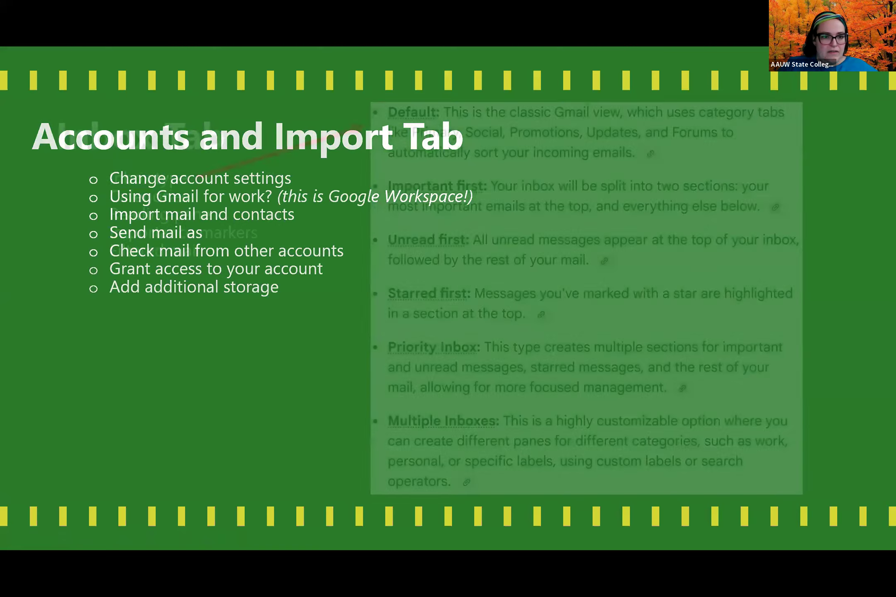
pyautogui.press('Left')
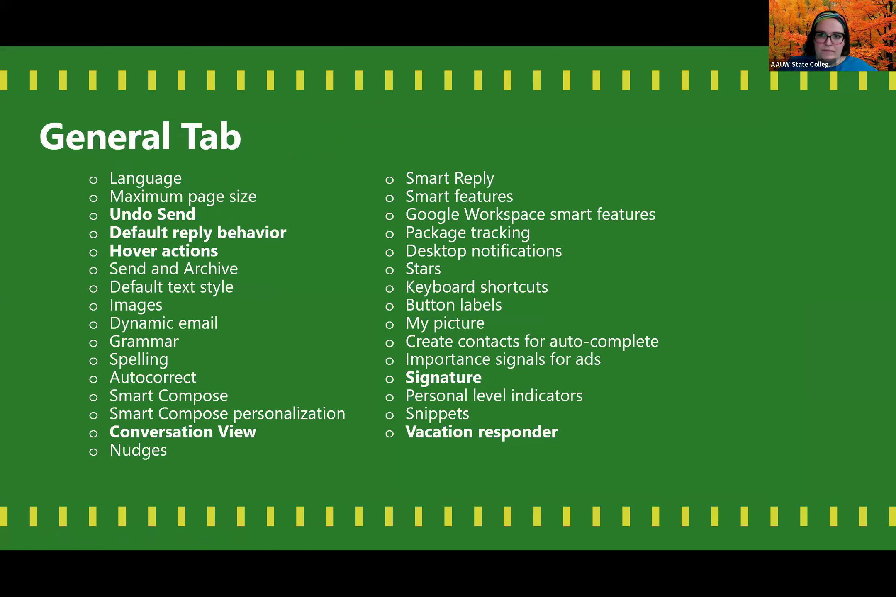
pyautogui.press('Right')
pyautogui.press('Right')
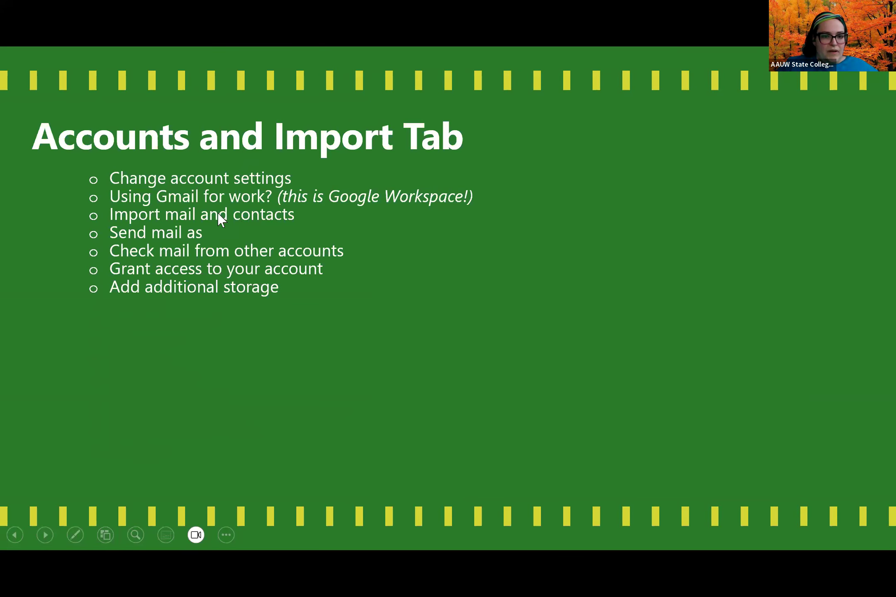
# - Switch to Gmail's Accounts settings and examine Send mail as, viewing the form for adding another email address and closing it unfilled
pyautogui.hotkey('alt', 'Tab')
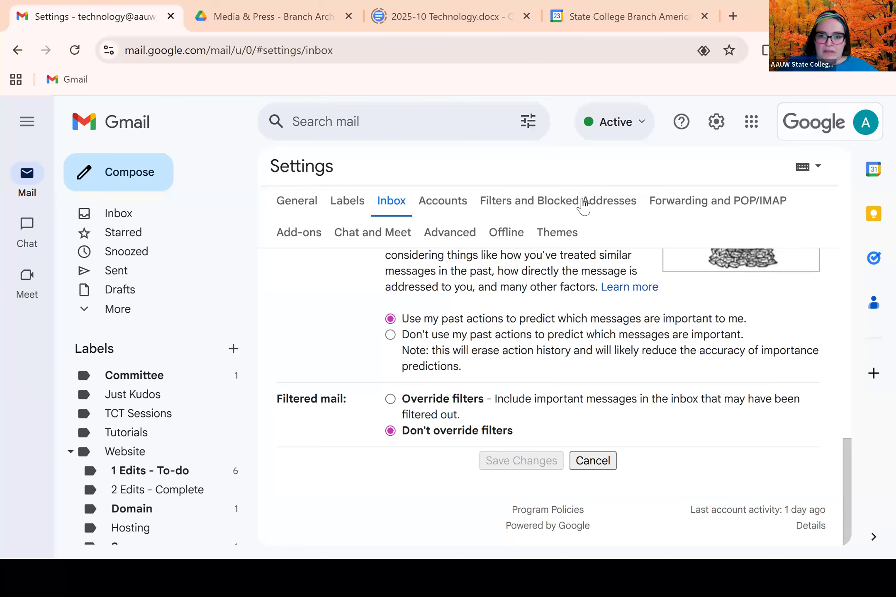
pyautogui.click(434, 203)
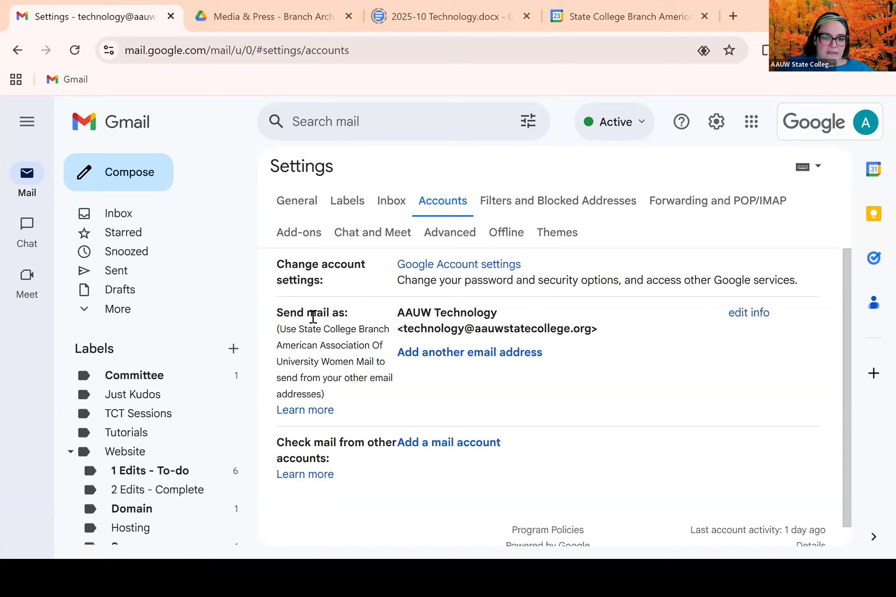
pyautogui.moveTo(284, 313); pyautogui.dragTo(306, 315)
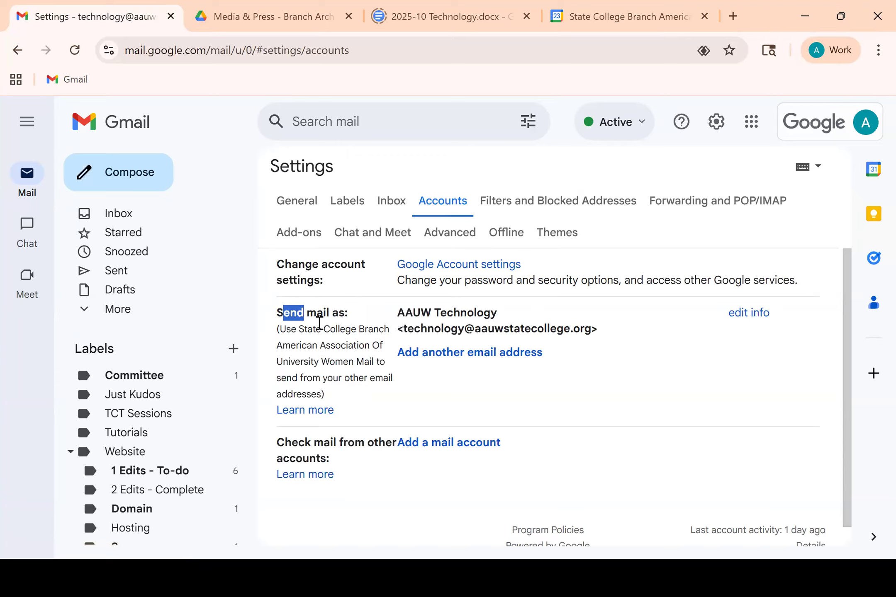
pyautogui.click(282, 313)
pyautogui.moveTo(277, 311); pyautogui.dragTo(354, 320)
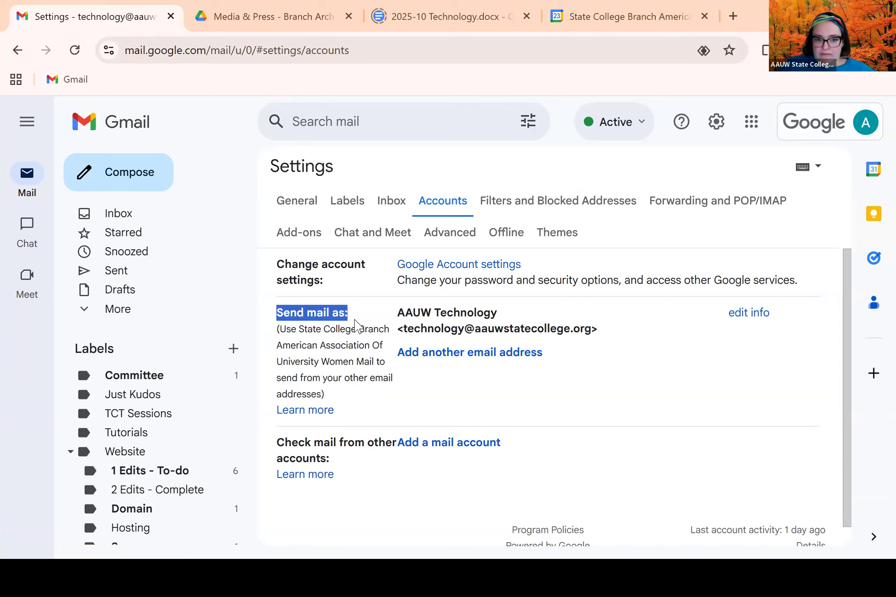
pyautogui.click(350, 316)
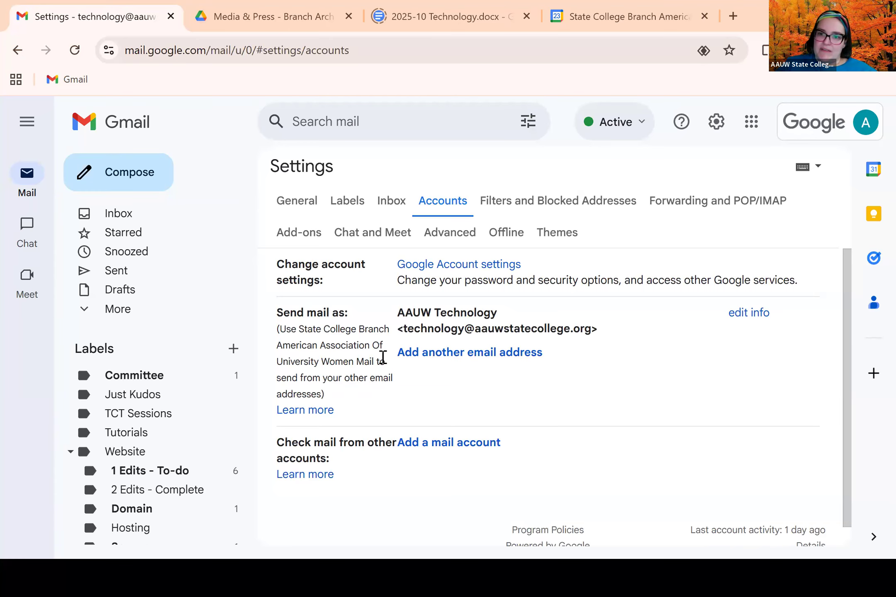
pyautogui.click(416, 354)
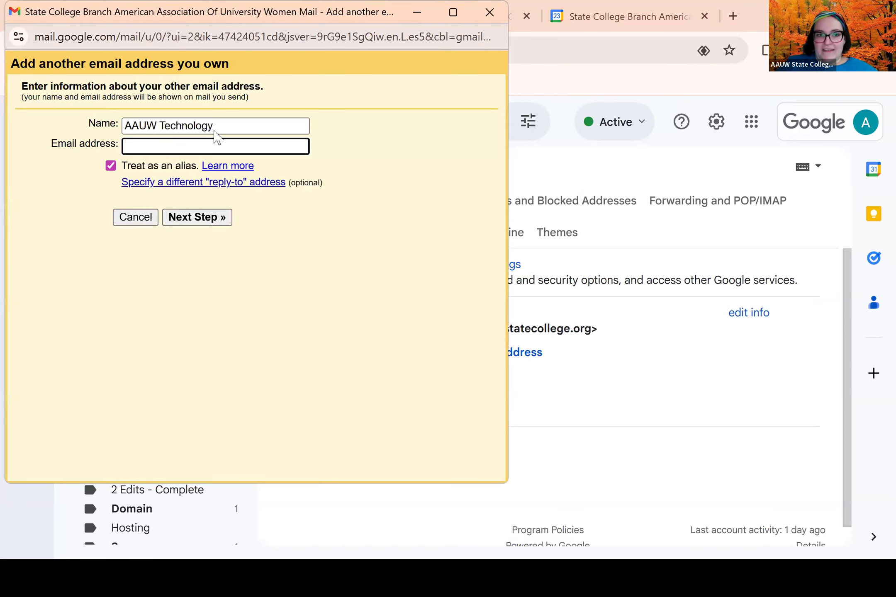
pyautogui.click(489, 12)
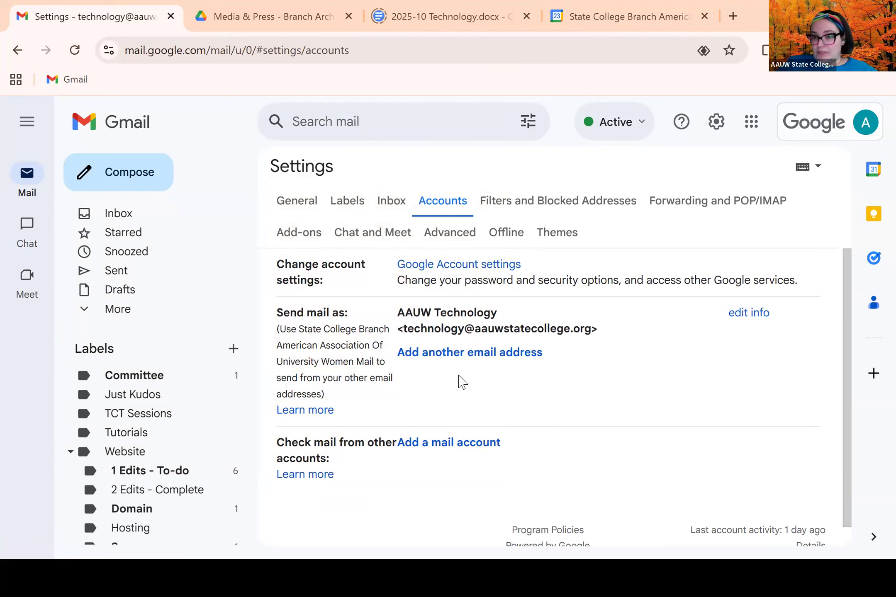
# - Examine the Check mail from other accounts section and open the form for adding a mail account
pyautogui.scroll(-1, 579, 379)
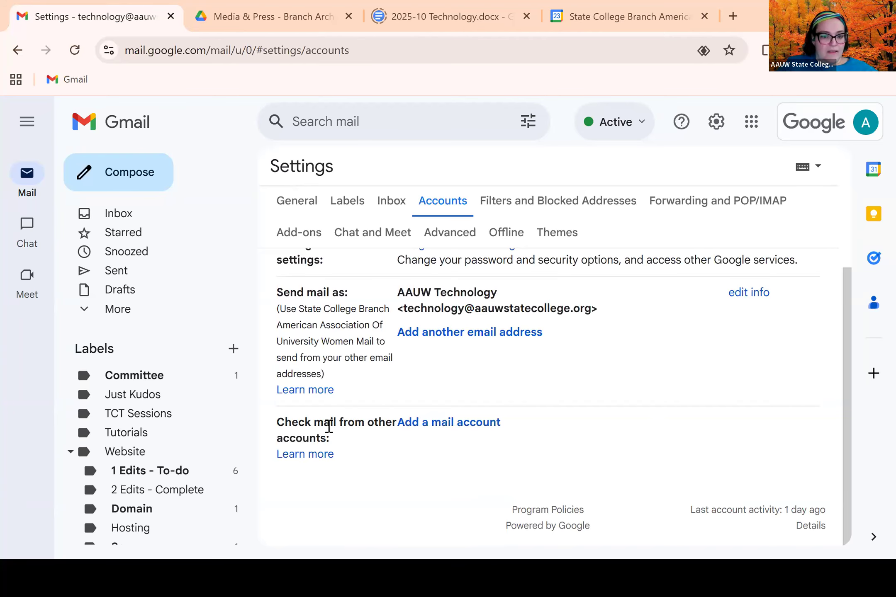
pyautogui.moveTo(278, 425); pyautogui.dragTo(352, 440)
pyautogui.click(465, 442)
pyautogui.click(456, 422)
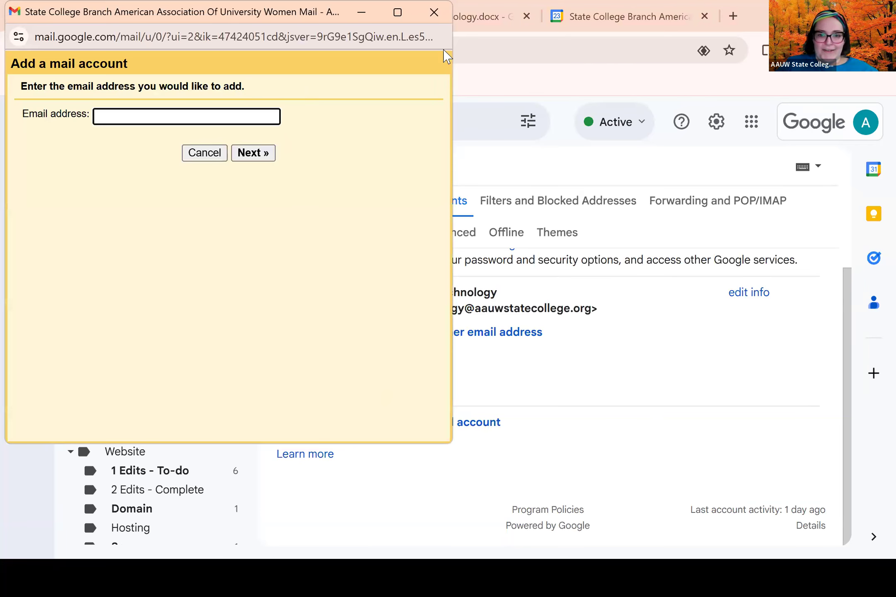
# - Close the mail account form unfilled and return to the slide show
pyautogui.click(435, 19)
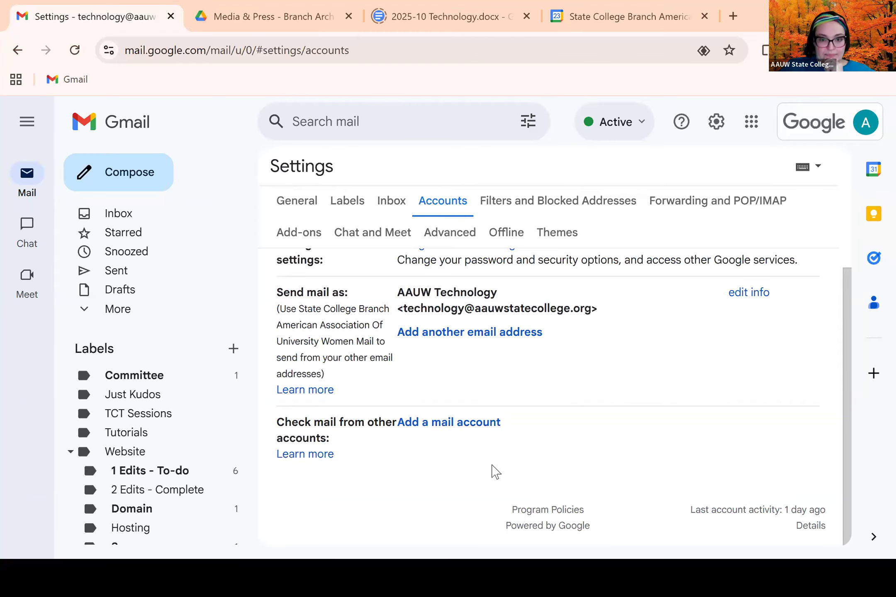
pyautogui.scroll(1, 581, 386)
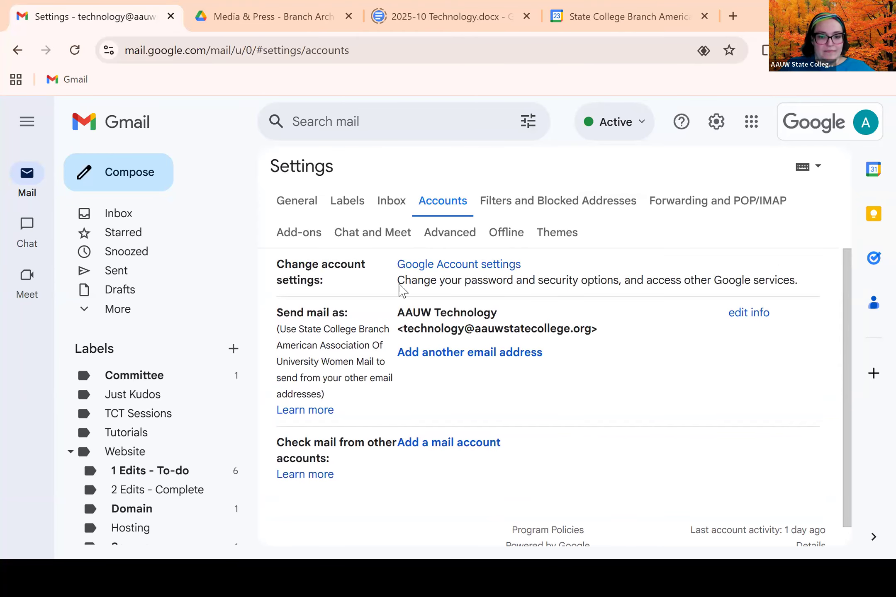
pyautogui.hotkey('alt', 'Tab')
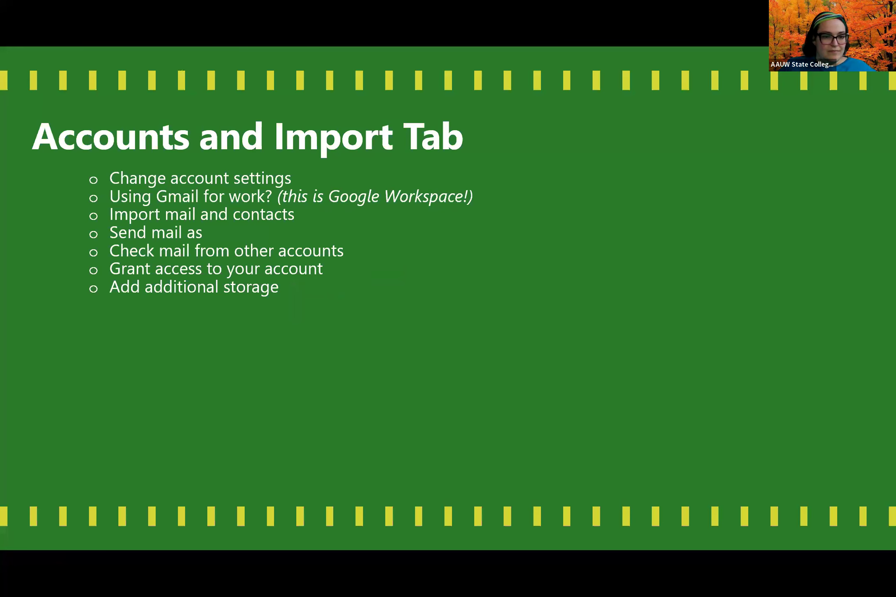
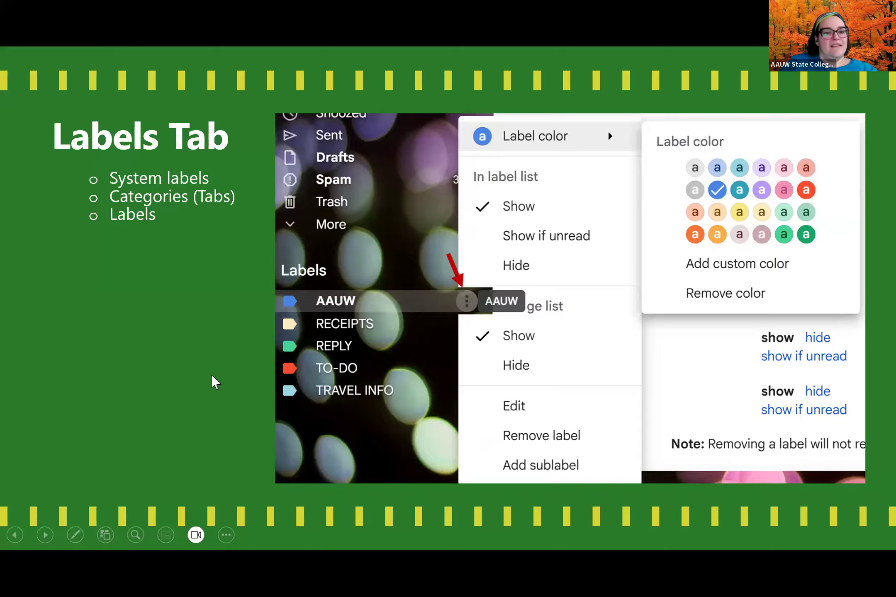
# - Switch back to Gmail's Labels settings and examine the system labels and the nested Website and Workspace labels
pyautogui.hotkey('alt', 'Tab')
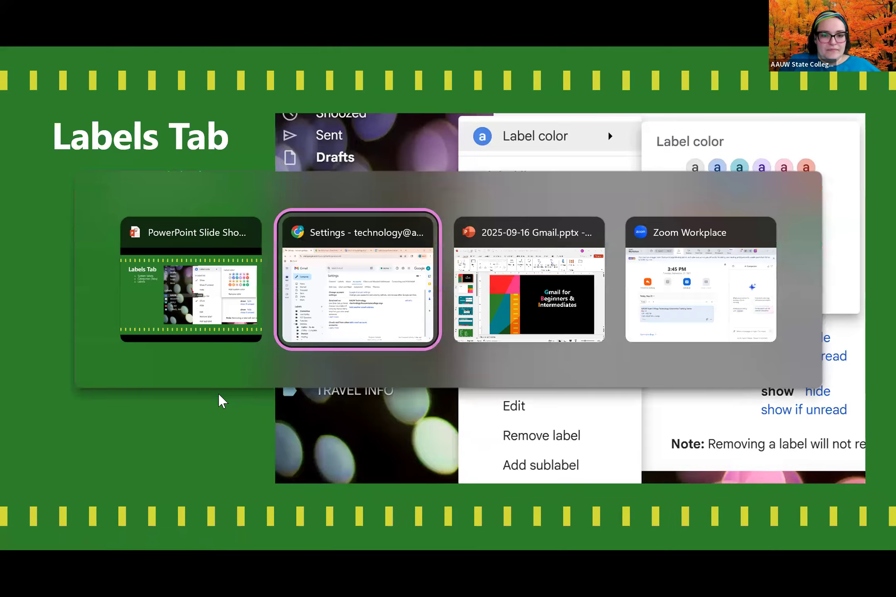
pyautogui.scroll(-3, 180, 265)
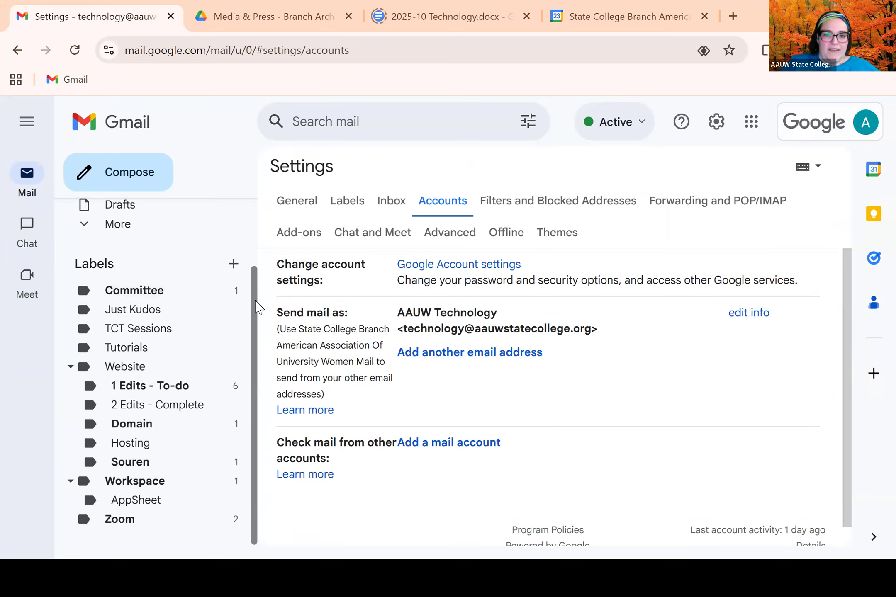
pyautogui.click(349, 202)
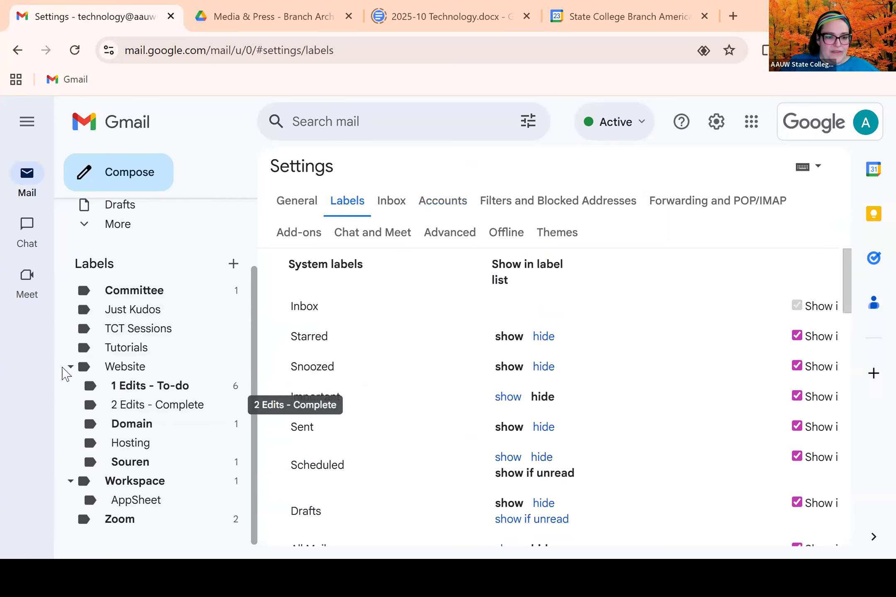
pyautogui.click(68, 369)
pyautogui.click(67, 443)
pyautogui.scroll(-1, 59, 358)
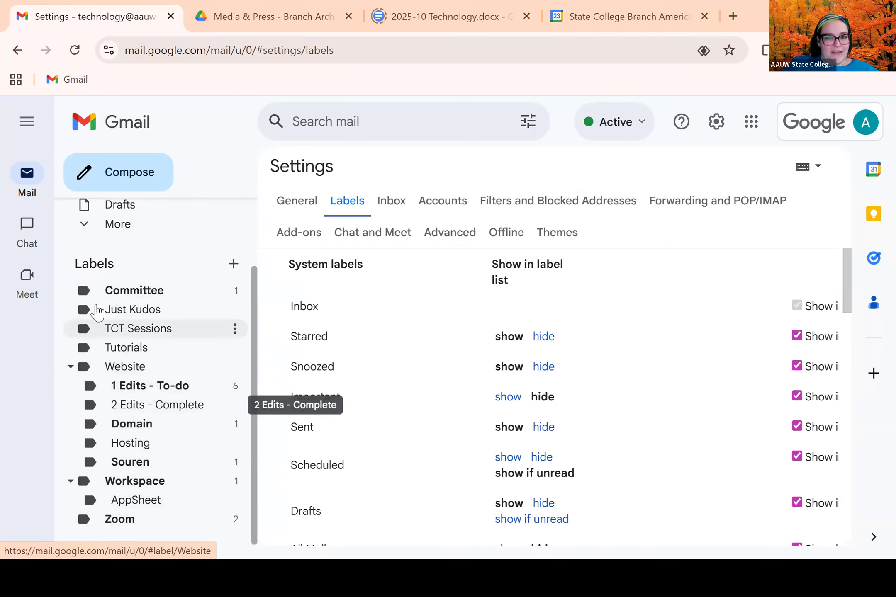
# - Open the inbox, select the Community Grant / STEM grant form conversation and view its label choices without changing any
pyautogui.scroll(1, 153, 344)
pyautogui.scroll(1, 154, 347)
pyautogui.click(129, 216)
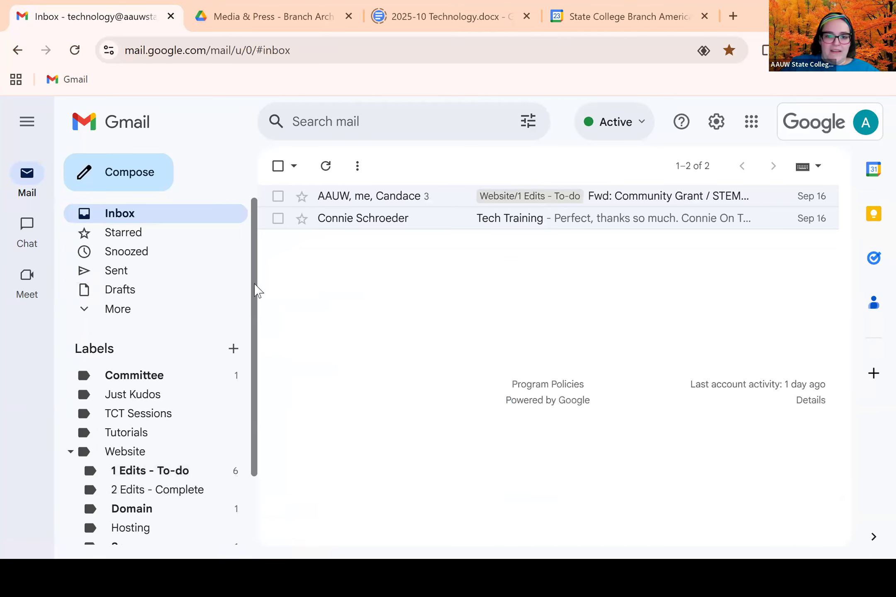
pyautogui.scroll(-2, 236, 372)
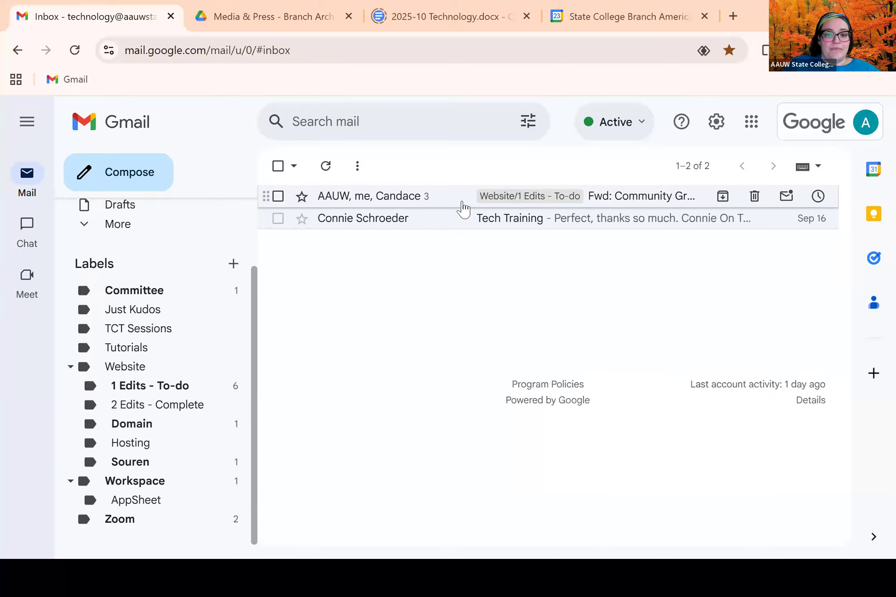
pyautogui.click(277, 198)
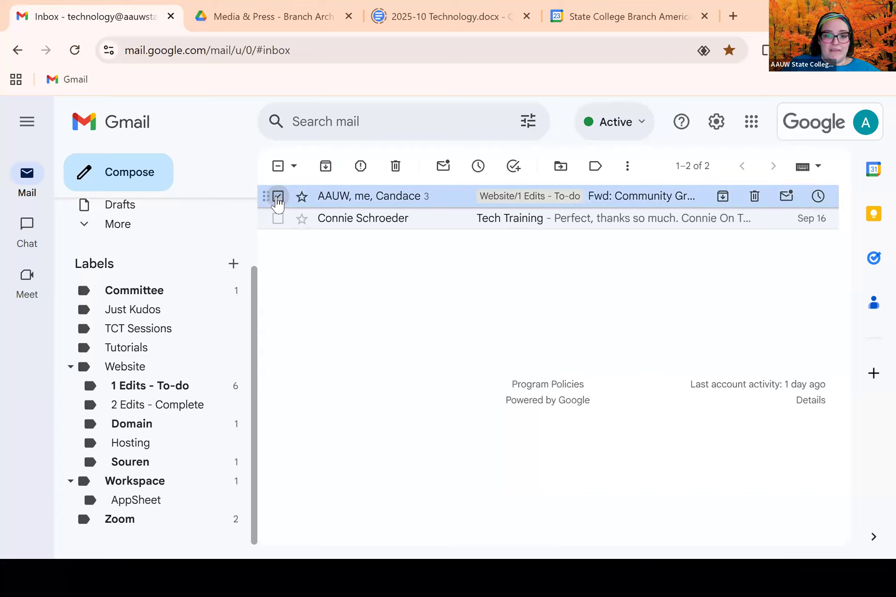
pyautogui.click(595, 166)
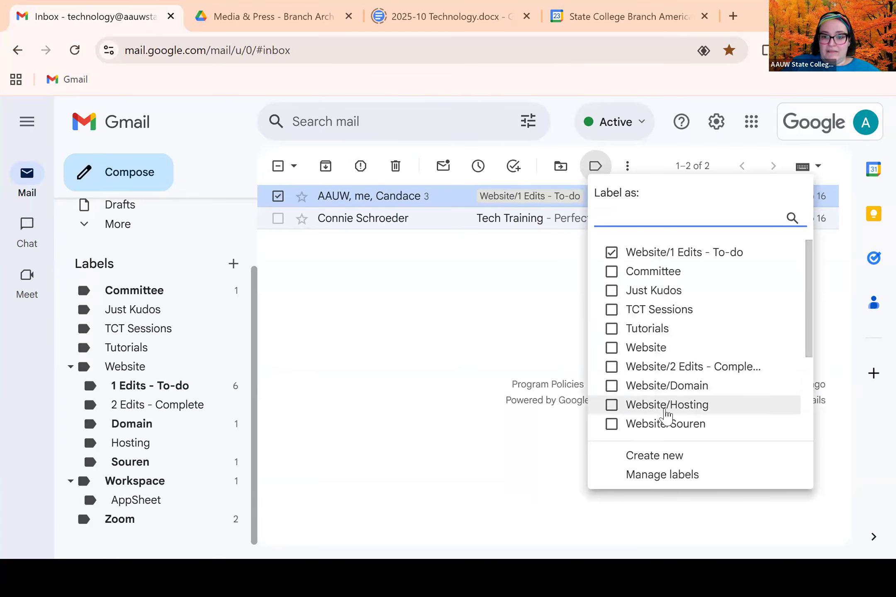
pyautogui.scroll(-4, 665, 413)
pyautogui.scroll(4, 664, 405)
pyautogui.scroll(1, 696, 293)
pyautogui.click(489, 297)
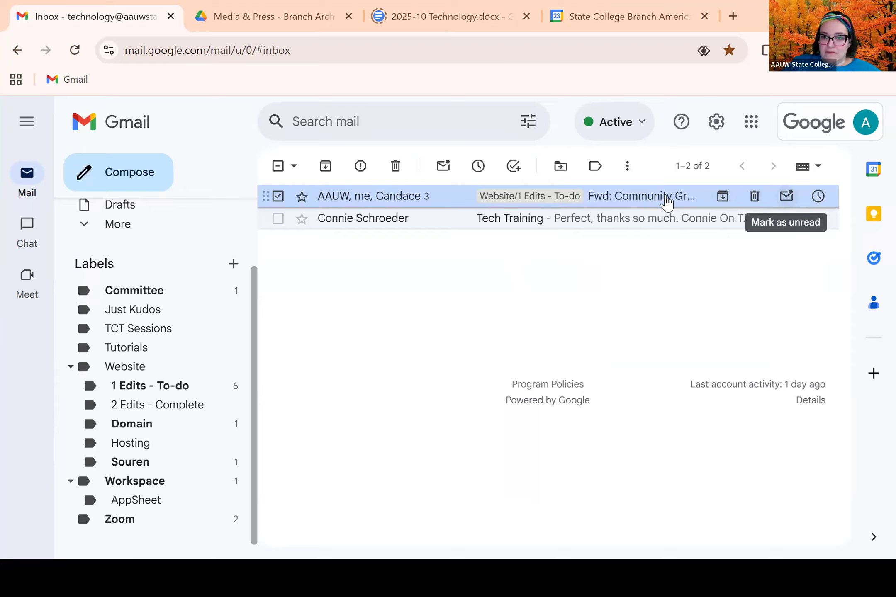
# - Open the Community Grant / STEM grant form conversation, view its earlier messages and return to the inbox
pyautogui.click(470, 202)
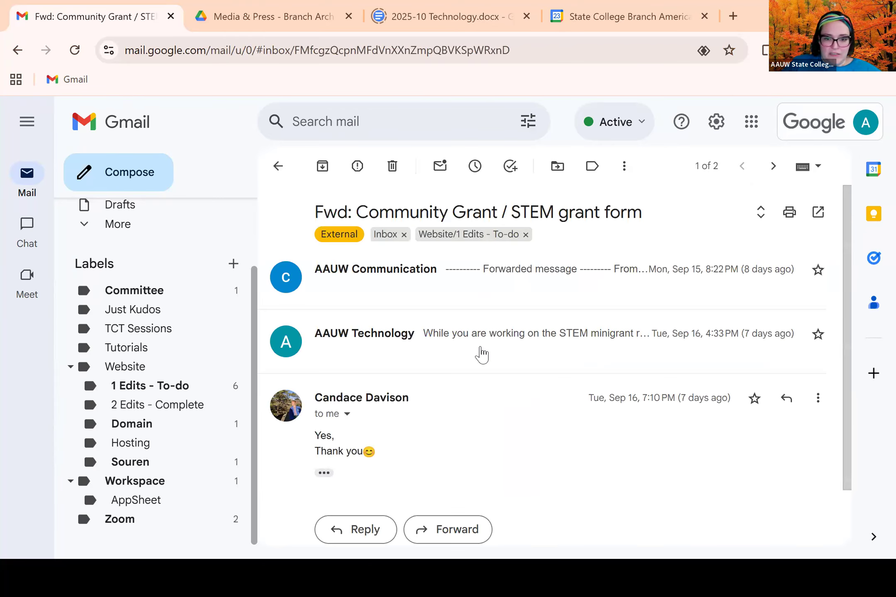
pyautogui.click(442, 329)
pyautogui.click(516, 328)
pyautogui.click(521, 289)
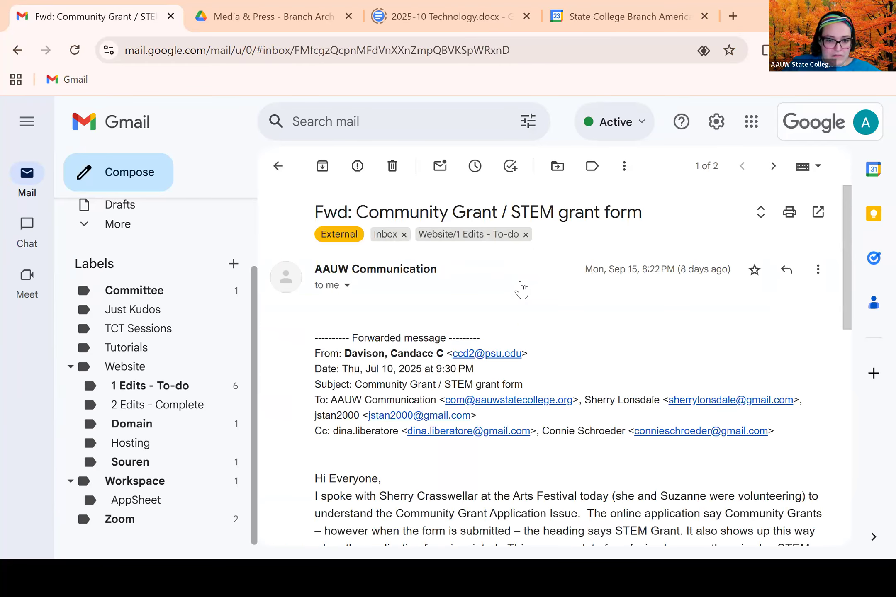
pyautogui.click(522, 290)
pyautogui.click(278, 166)
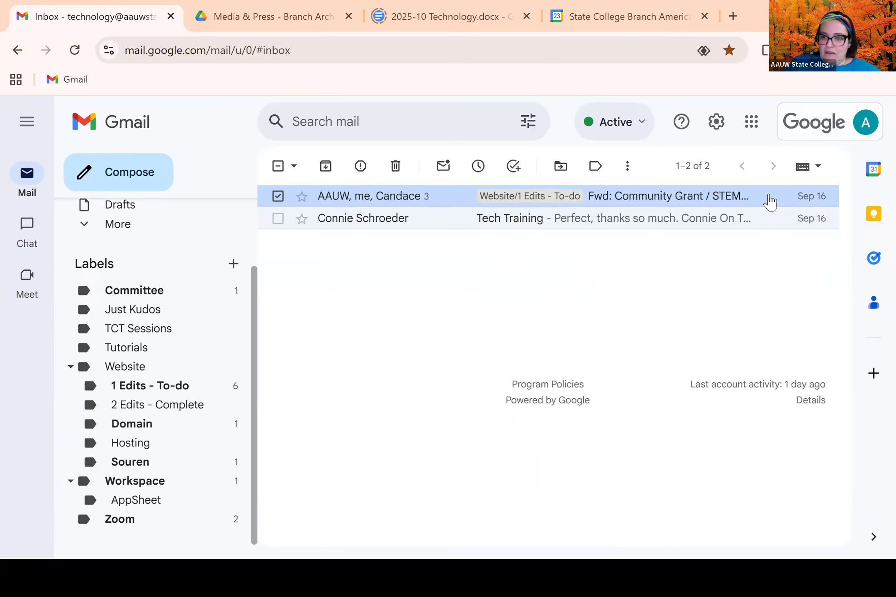
# - Mark the Community Grant conversation as unread and remove its Website/1 Edits - To-do label
pyautogui.click(786, 195)
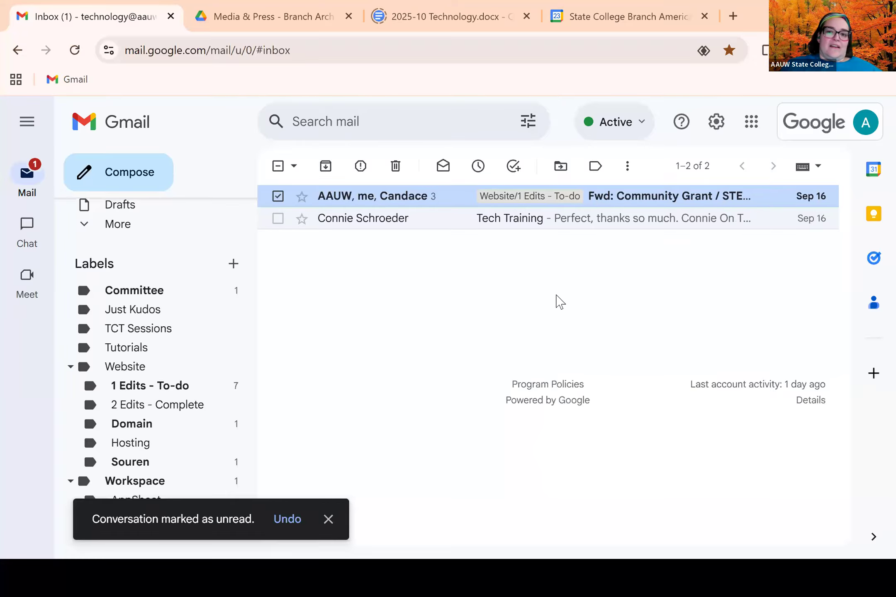
pyautogui.click(595, 166)
pyautogui.click(650, 257)
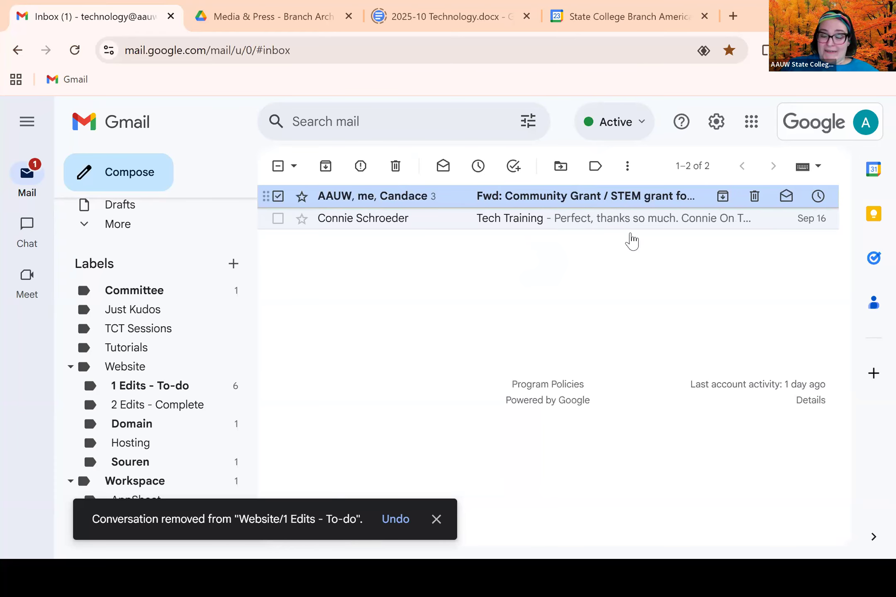
pyautogui.click(787, 199)
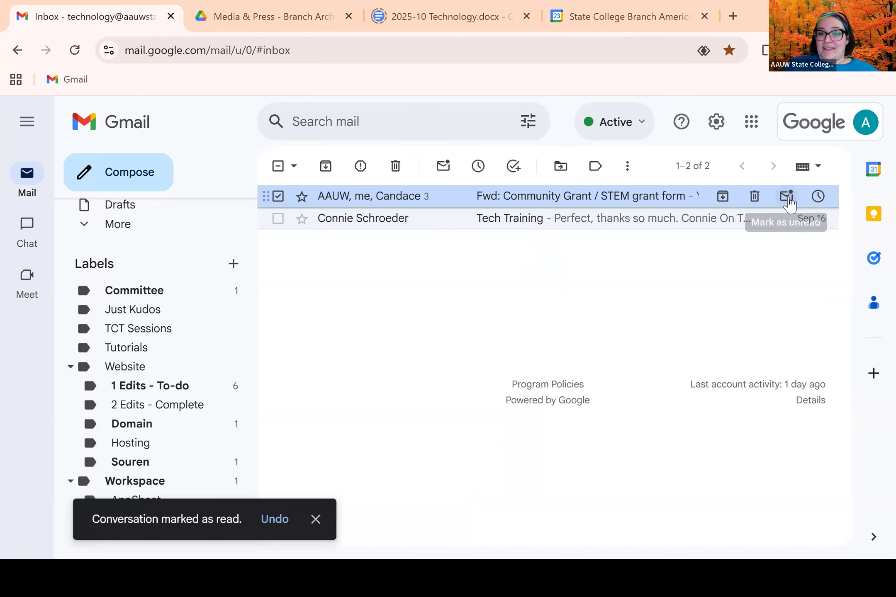
pyautogui.click(787, 199)
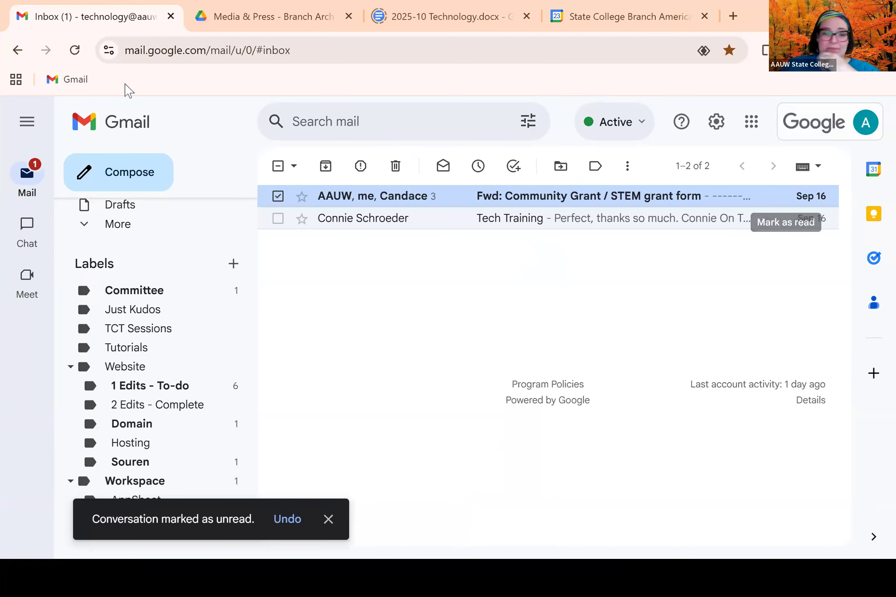
# - Move the Community Grant conversation out of the inbox into the 1 Edits - To-do label under Website
pyautogui.moveTo(359, 197); pyautogui.dragTo(153, 392)
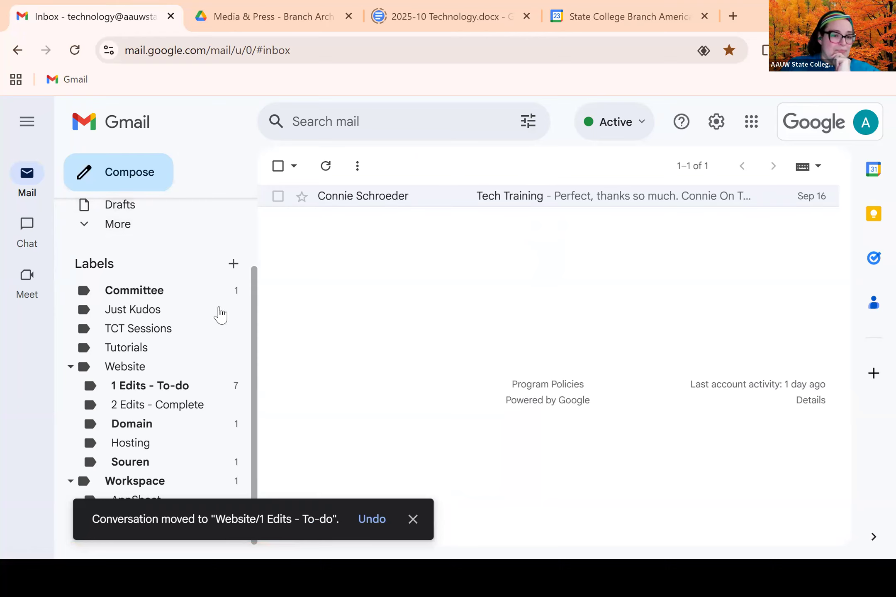
pyautogui.scroll(2, 128, 376)
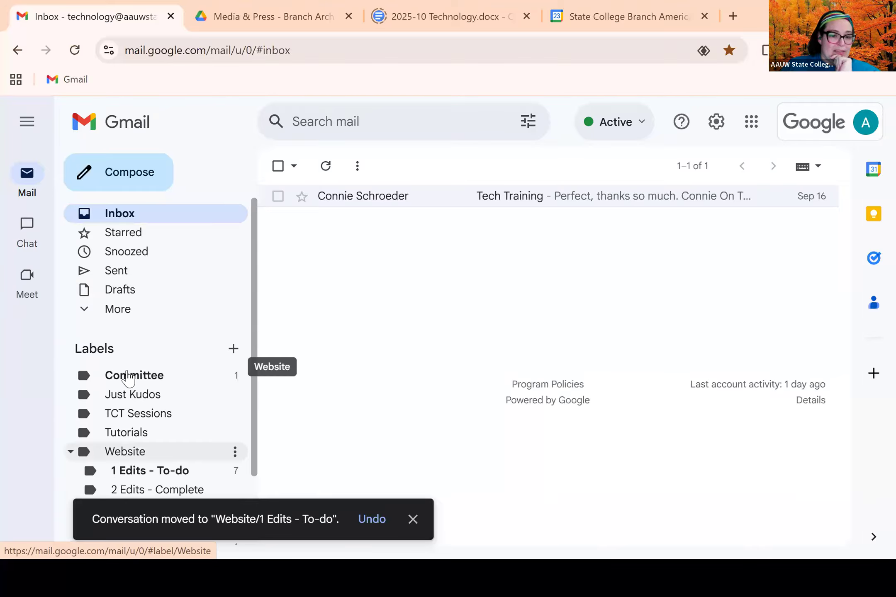
pyautogui.scroll(-2, 128, 377)
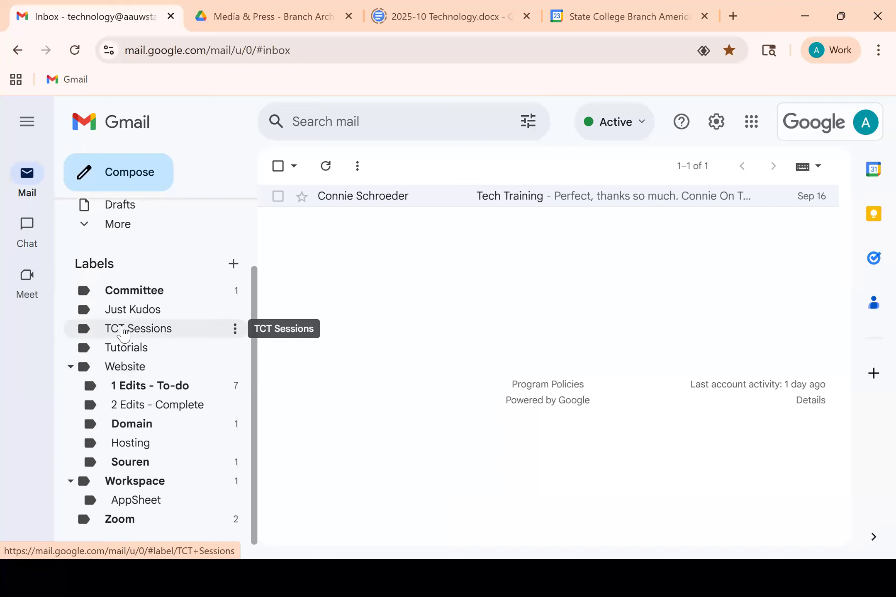
pyautogui.scroll(2, 149, 340)
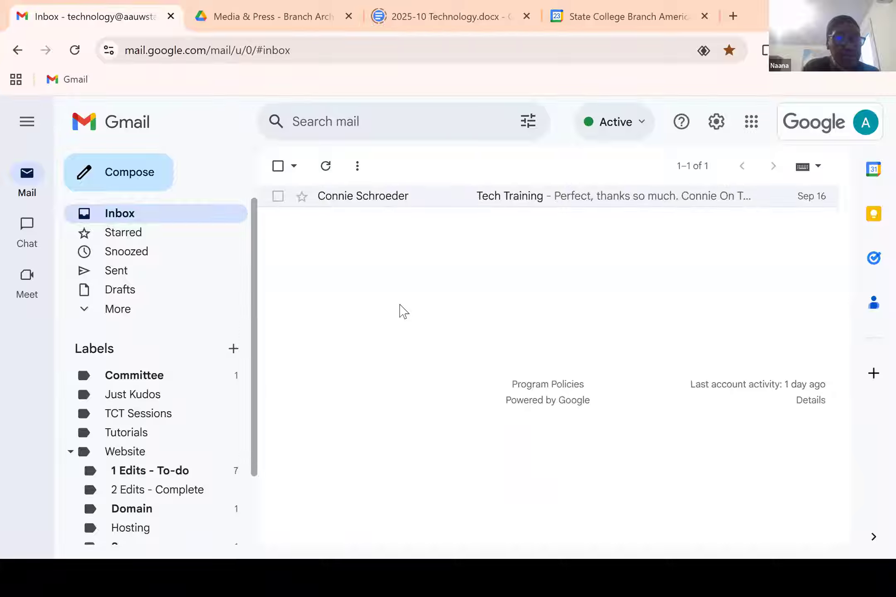
# - Raise the system volume to 66
pyautogui.press('XF86AudioRaiseVolume')
pyautogui.press('XF86AudioRaiseVolume')
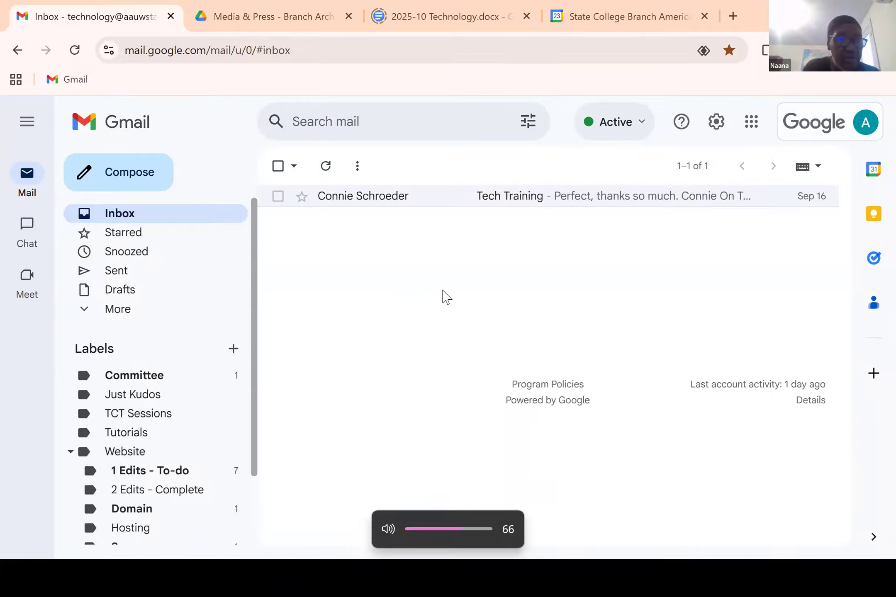
# - Expand the full mail folder list and examine its extra entries, including the Categories sublabels and label management options
pyautogui.moveTo(256, 300); pyautogui.dragTo(249, 375)
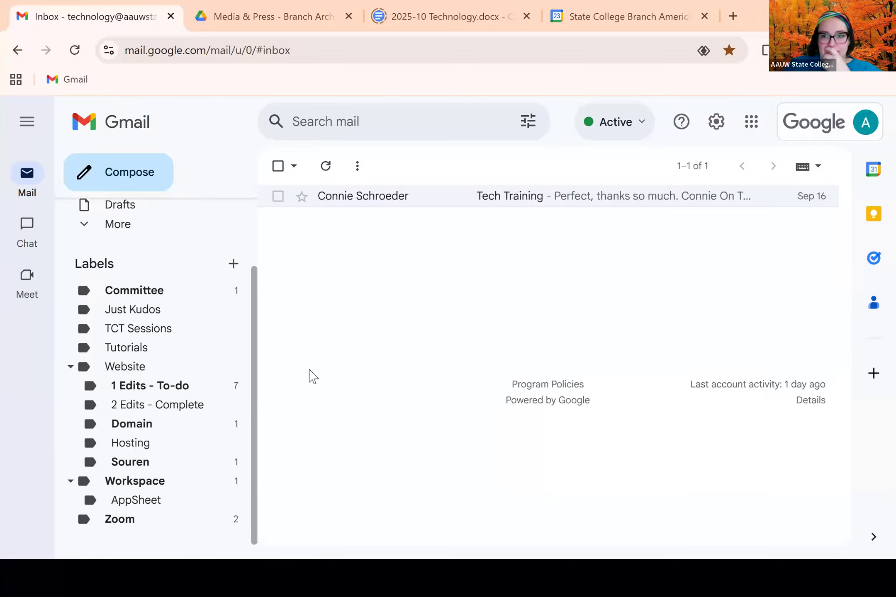
pyautogui.click(88, 226)
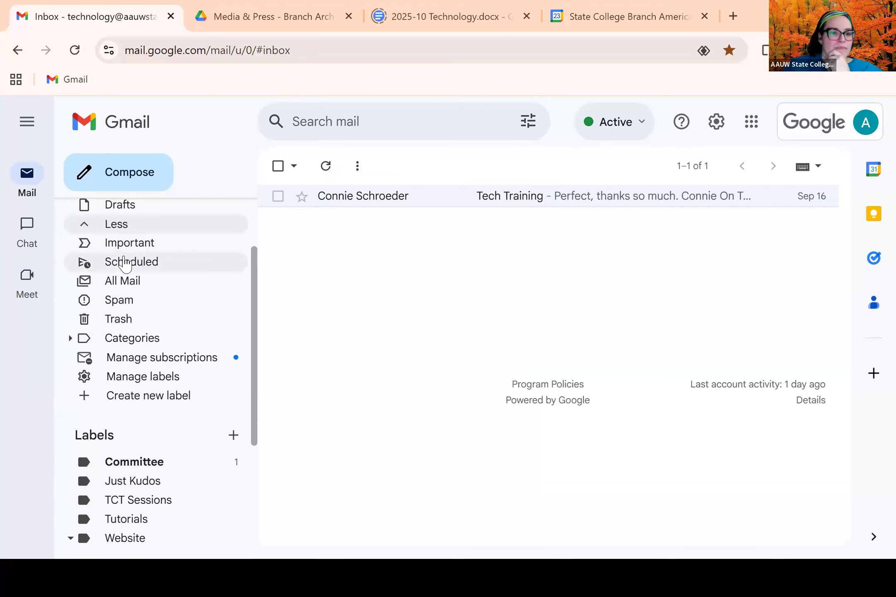
pyautogui.scroll(2, 124, 274)
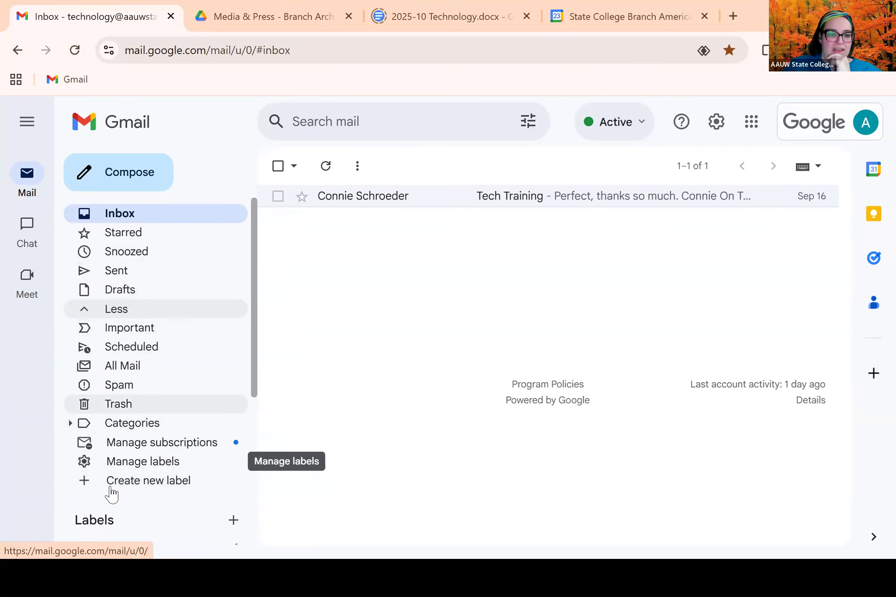
pyautogui.scroll(-2, 114, 442)
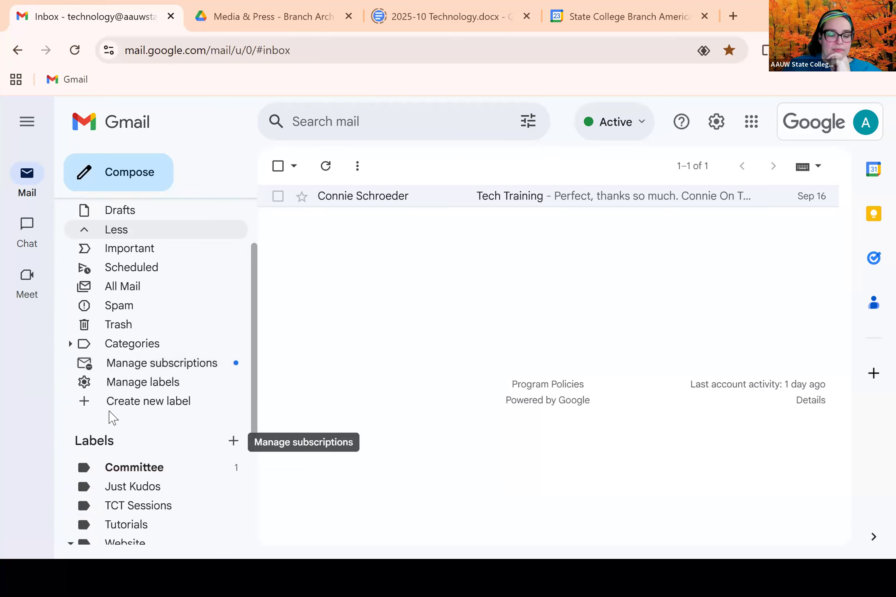
pyautogui.click(71, 344)
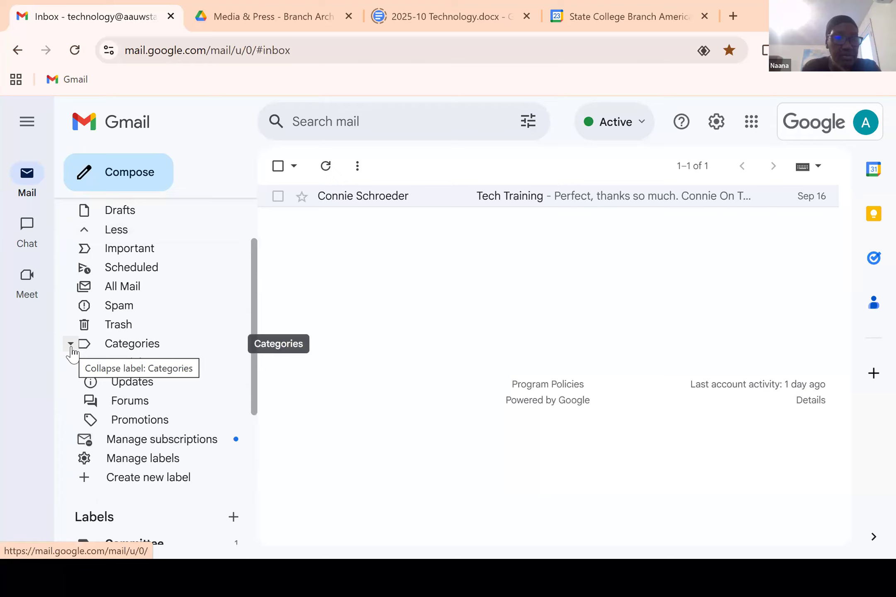
pyautogui.click(70, 345)
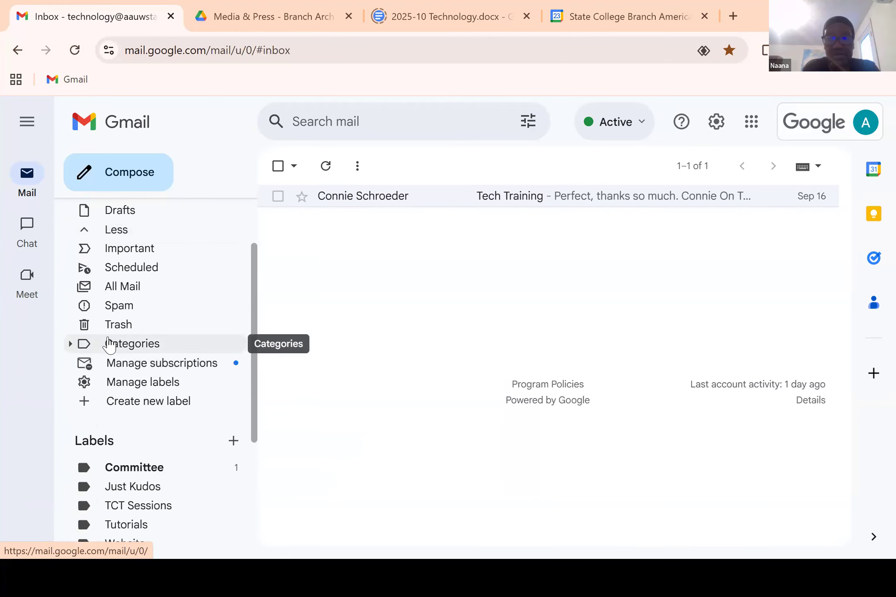
pyautogui.scroll(2, 108, 343)
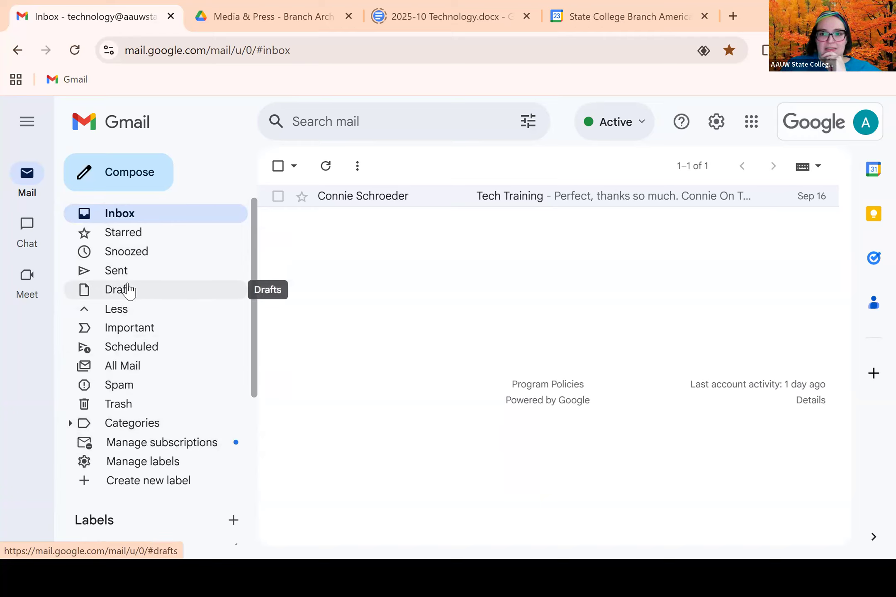
# - View the conversations filed under the Committee label and return to the inbox with the folder list collapsed
pyautogui.scroll(-6, 128, 291)
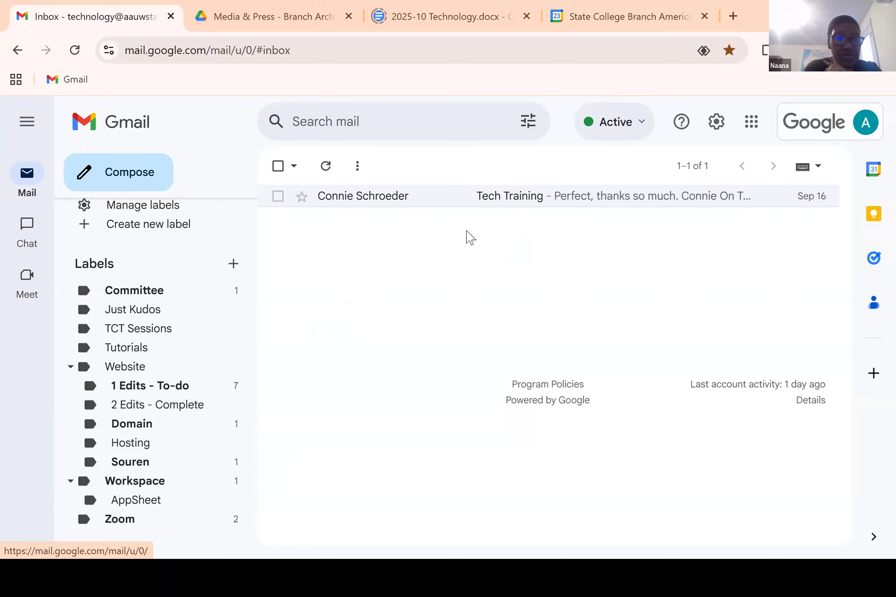
pyautogui.click(135, 300)
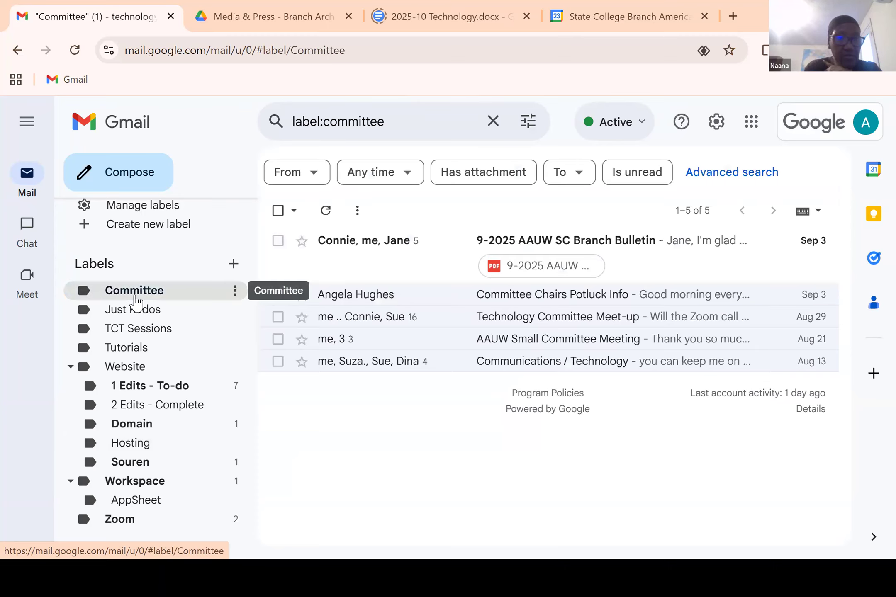
pyautogui.scroll(5, 143, 226)
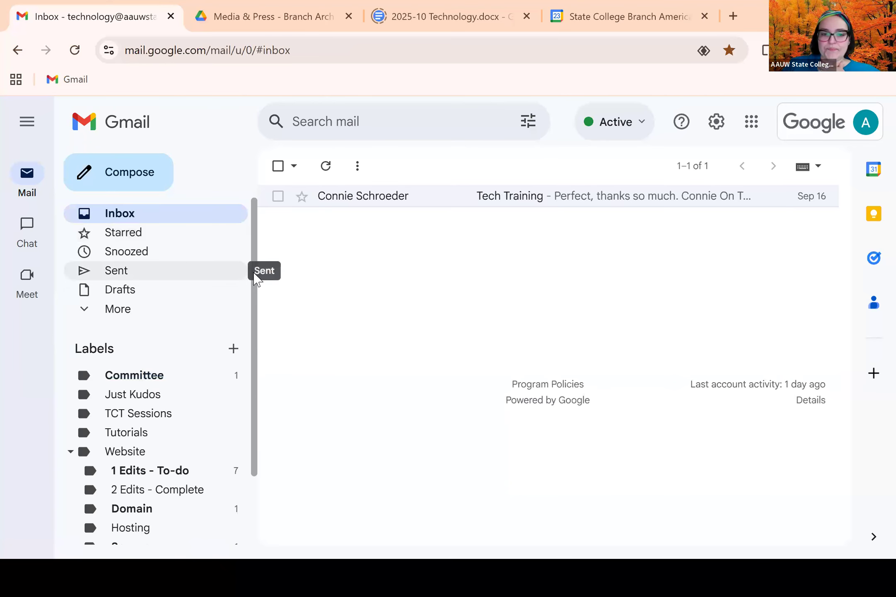
# - Apply the TCT Sessions label to the Tech Training conversation in the inbox
pyautogui.scroll(-3, 260, 282)
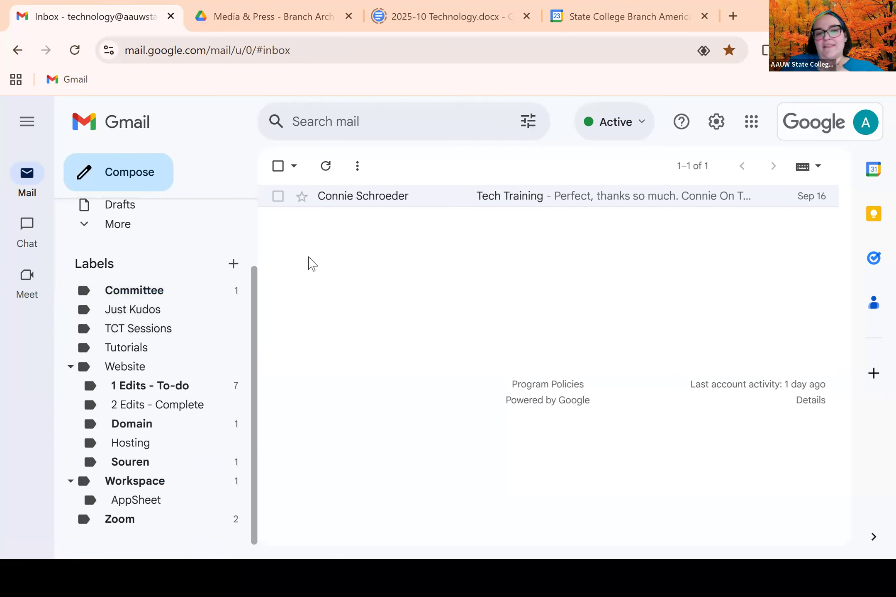
pyautogui.click(277, 196)
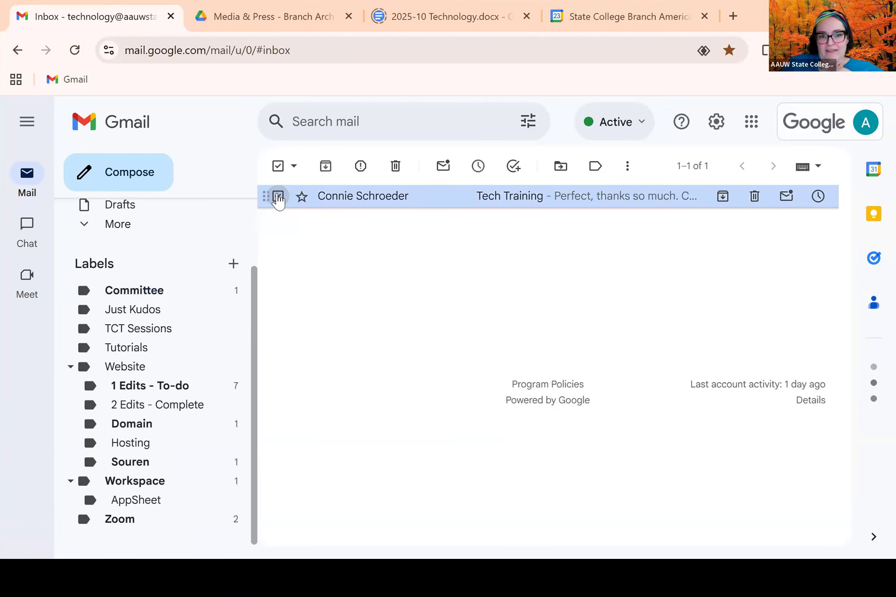
pyautogui.click(595, 166)
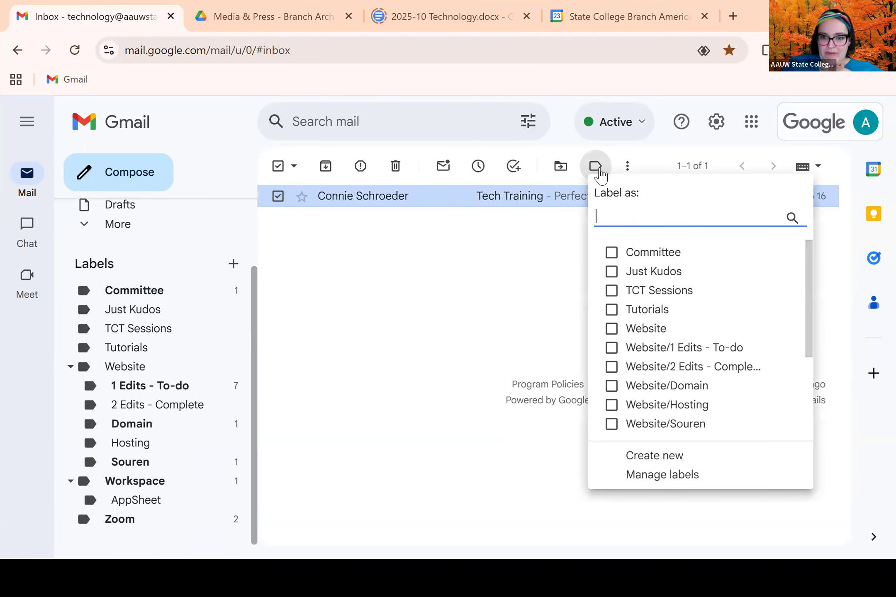
pyautogui.click(612, 291)
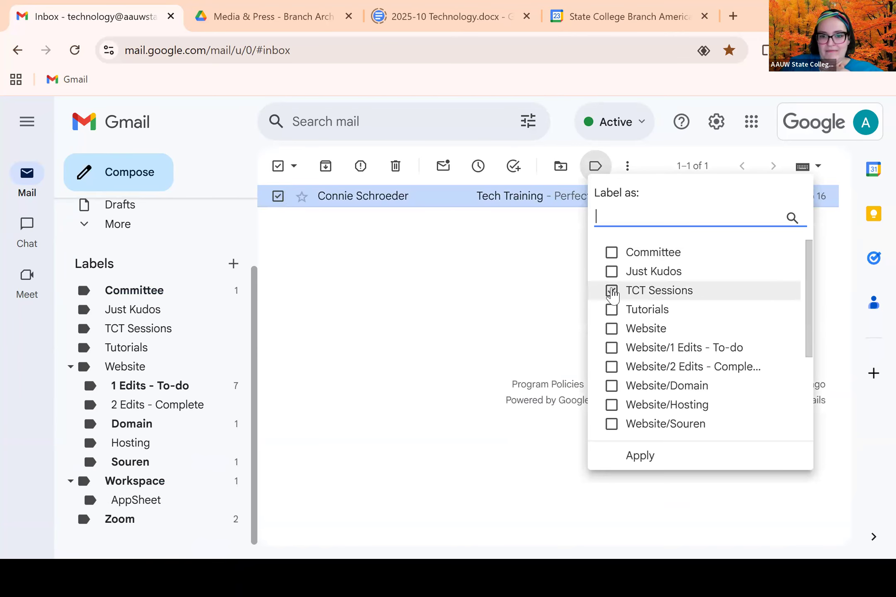
pyautogui.click(646, 463)
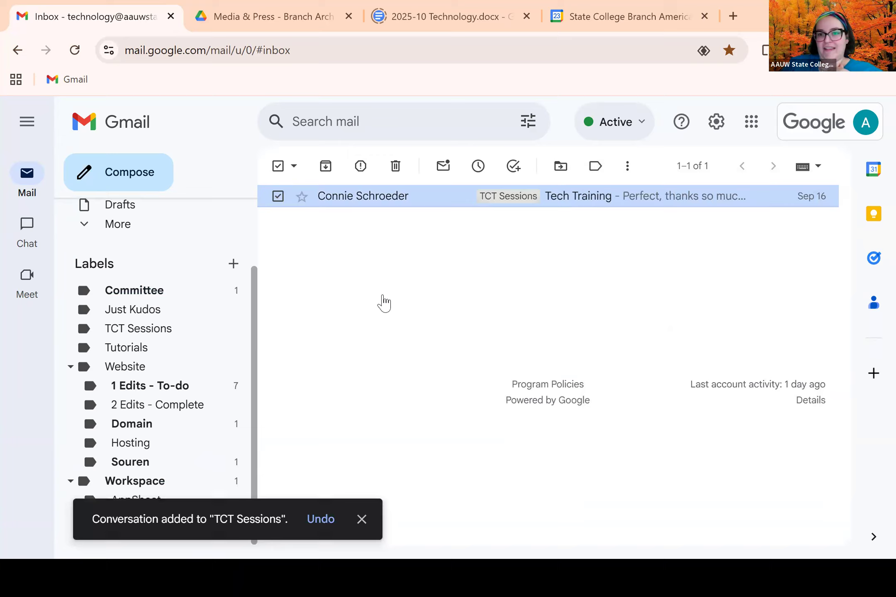
# - View the conversations filed under the Hosting sublabel of Website and return to the inbox
pyautogui.scroll(3, 209, 272)
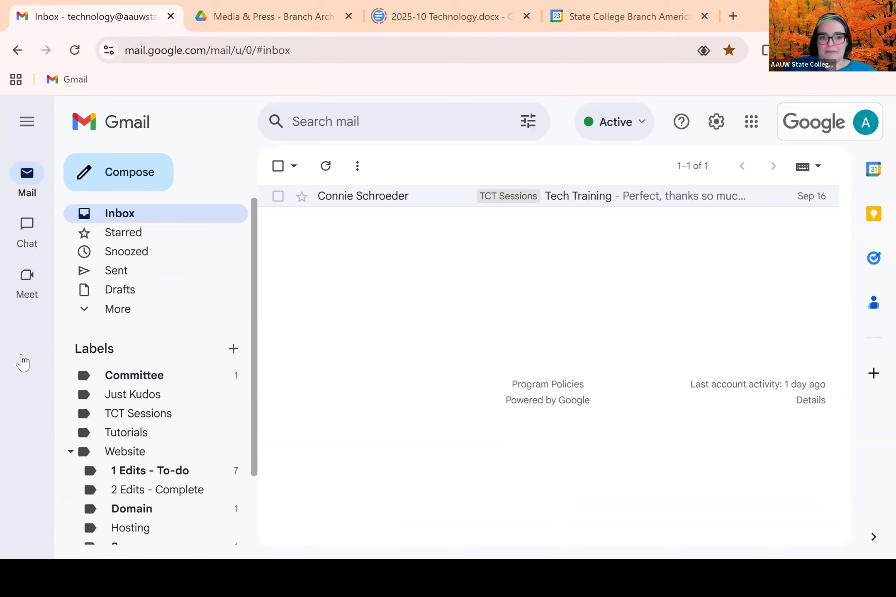
pyautogui.scroll(-2, 149, 286)
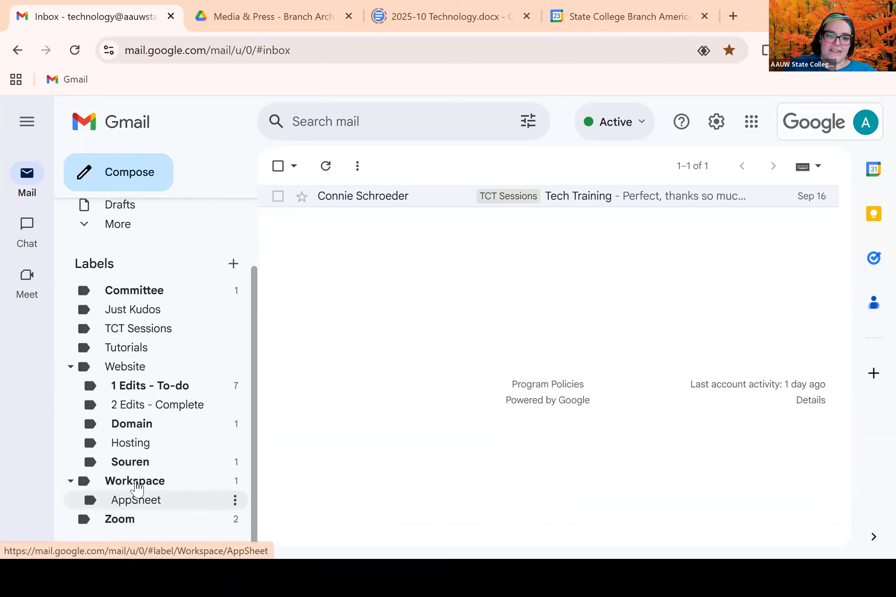
pyautogui.click(131, 452)
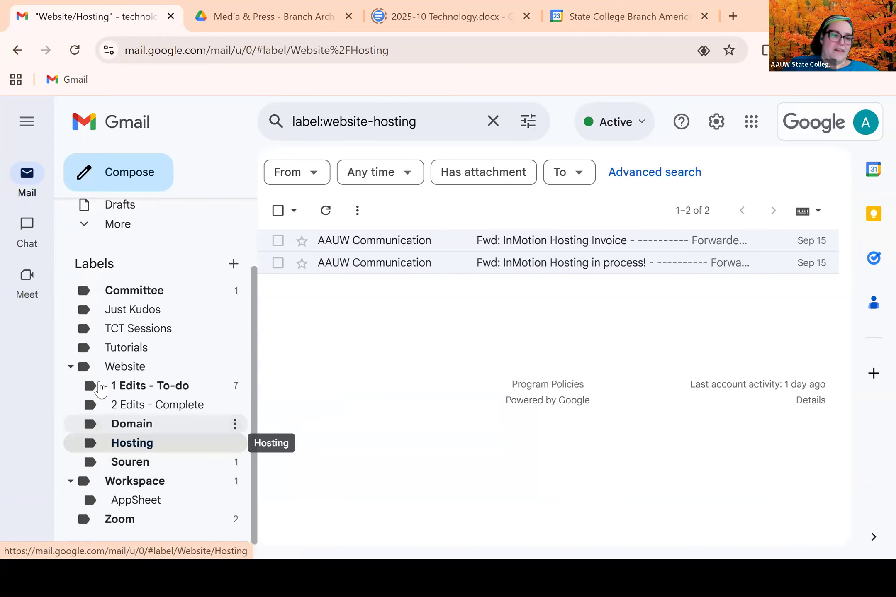
pyautogui.scroll(3, 106, 380)
pyautogui.click(125, 221)
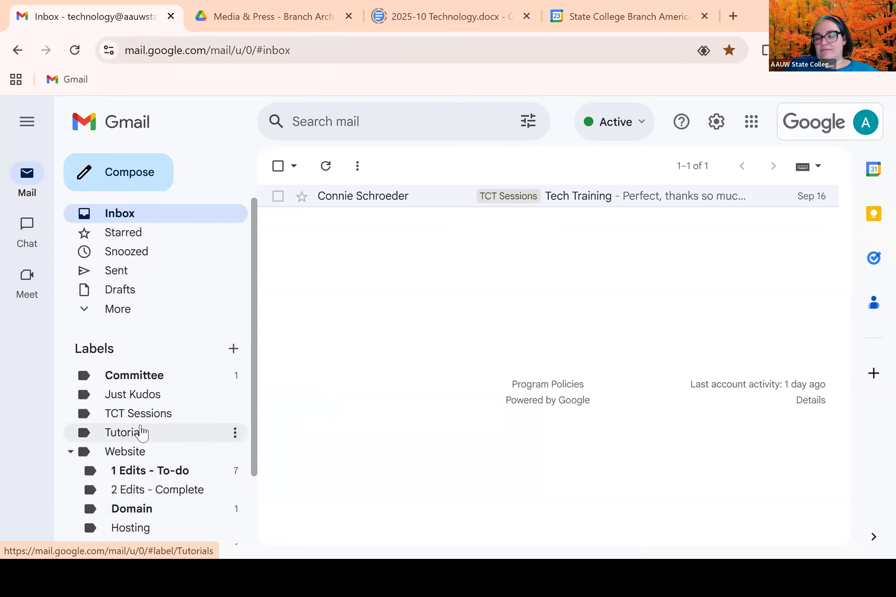
# - Remove the TCT Sessions label from the Tech Training conversation
pyautogui.scroll(-2, 140, 432)
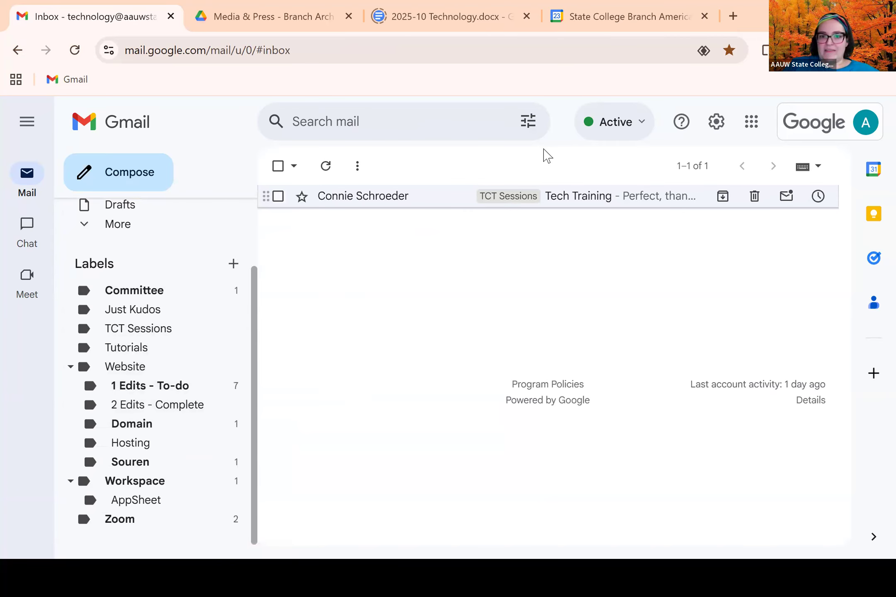
pyautogui.click(278, 195)
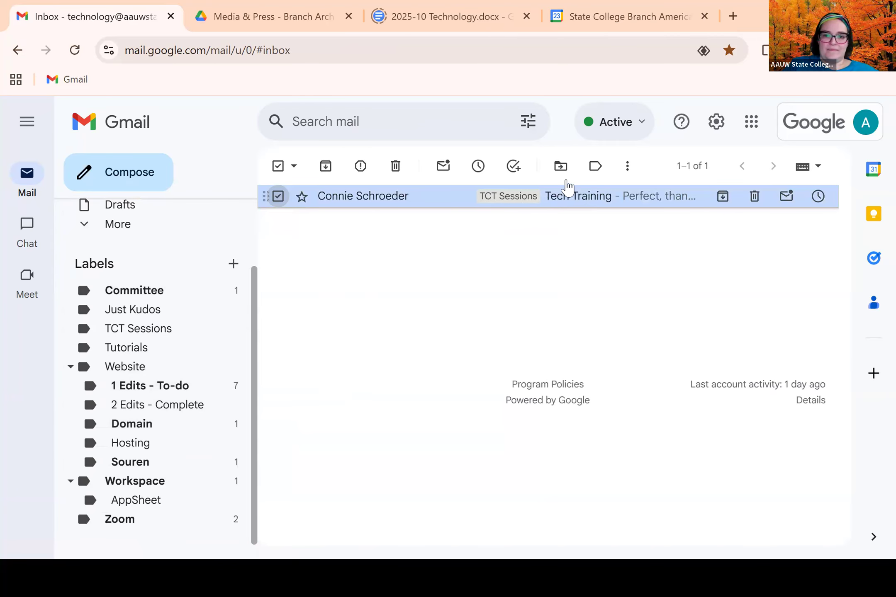
pyautogui.click(596, 166)
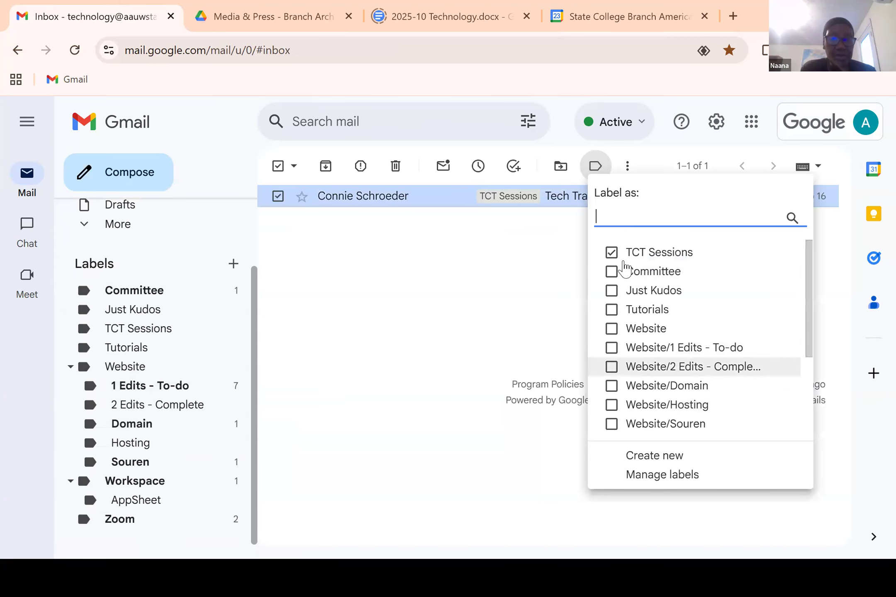
pyautogui.click(611, 253)
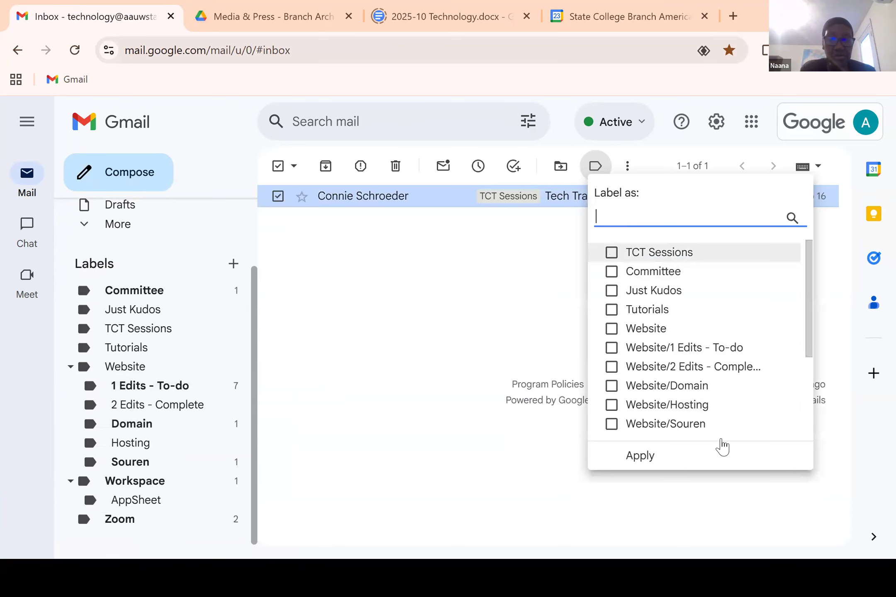
pyautogui.click(646, 458)
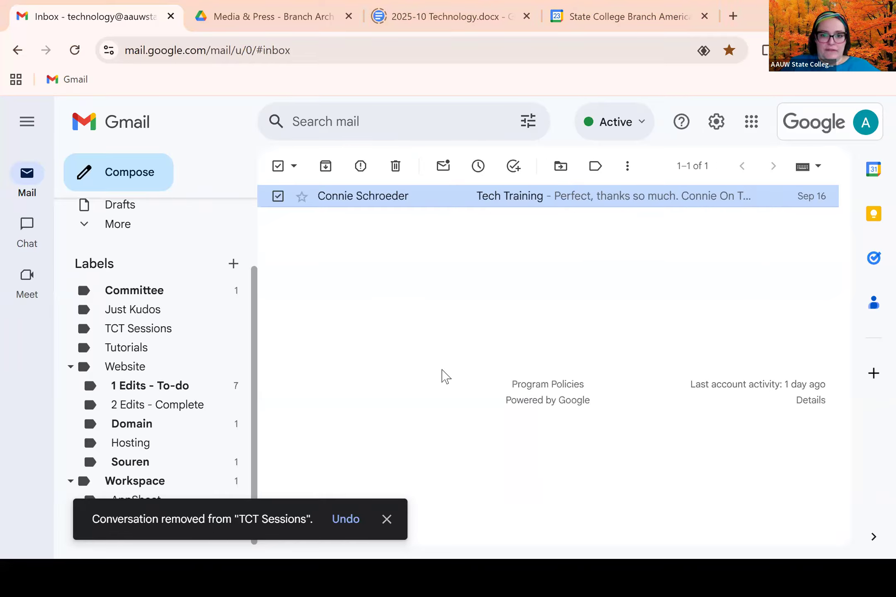
# - Check the Labels Tab slide, switch back to Gmail and look through the Labels section of the full settings
pyautogui.hotkey('alt', 'Tab')
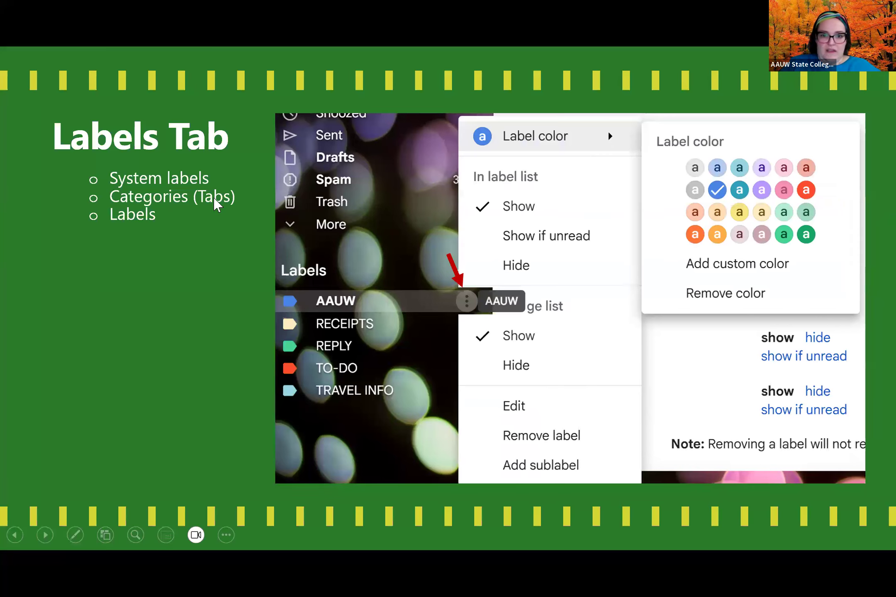
pyautogui.hotkey('alt', 'Tab')
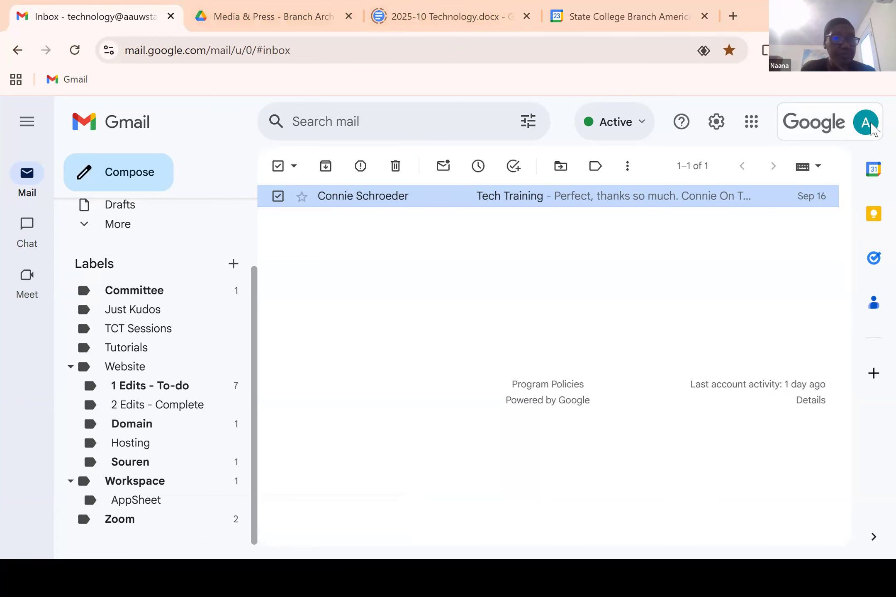
pyautogui.click(716, 123)
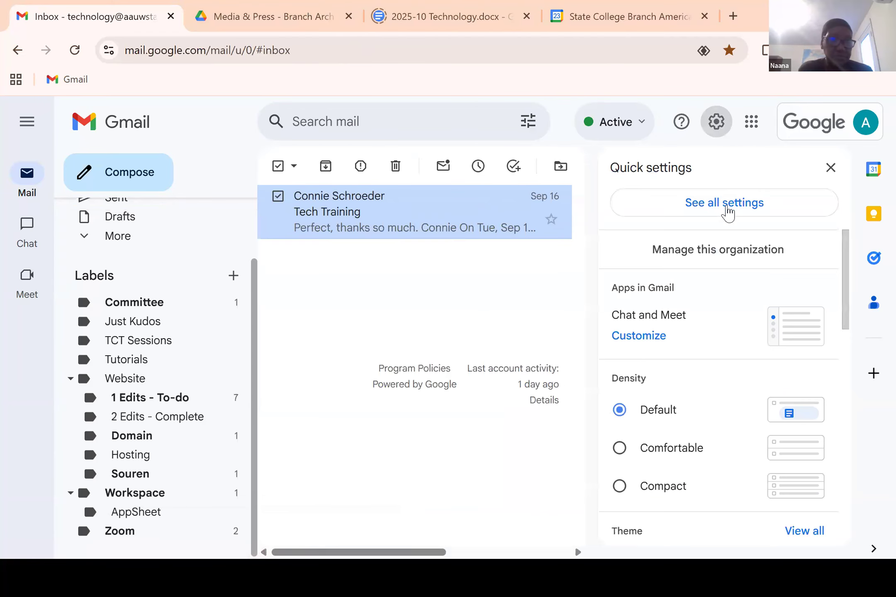
pyautogui.click(740, 208)
pyautogui.click(347, 201)
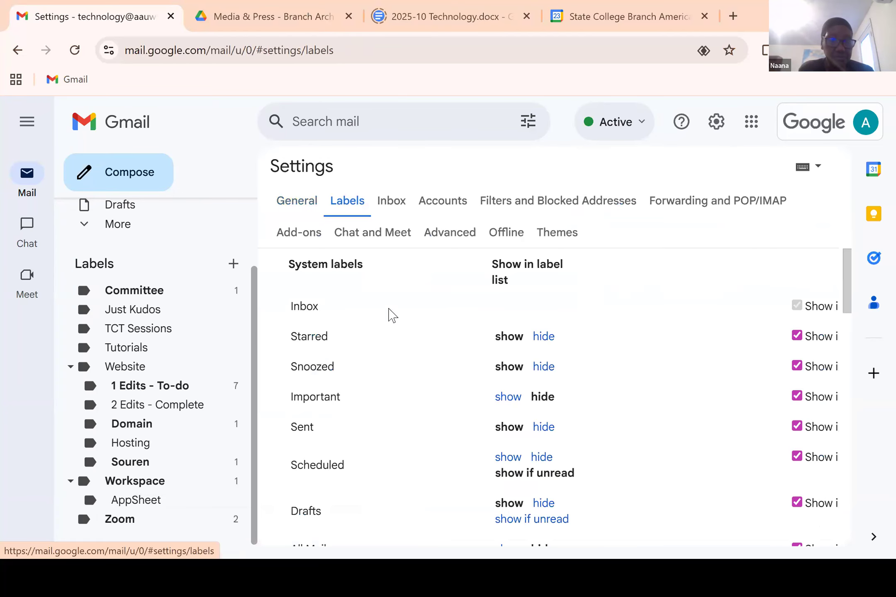
pyautogui.scroll(-15, 431, 363)
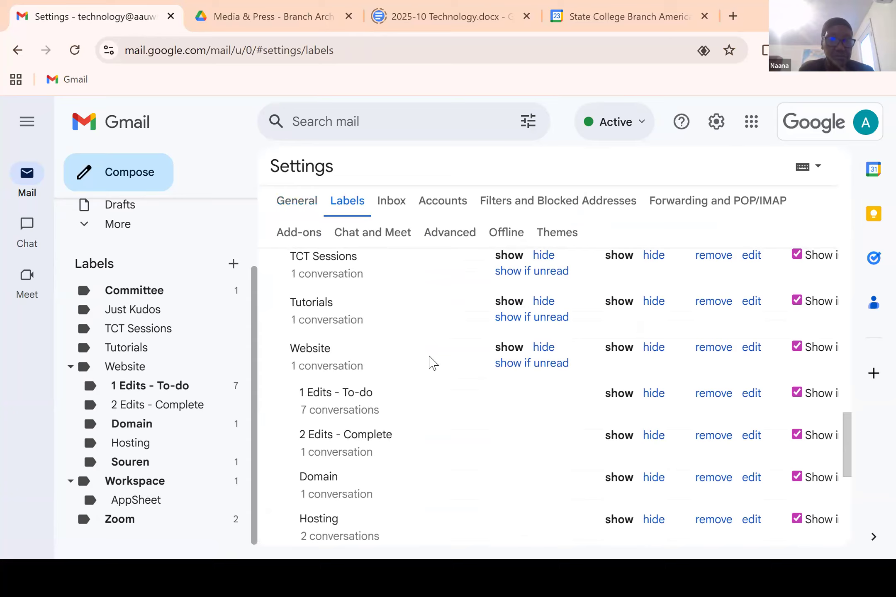
pyautogui.scroll(15, 430, 357)
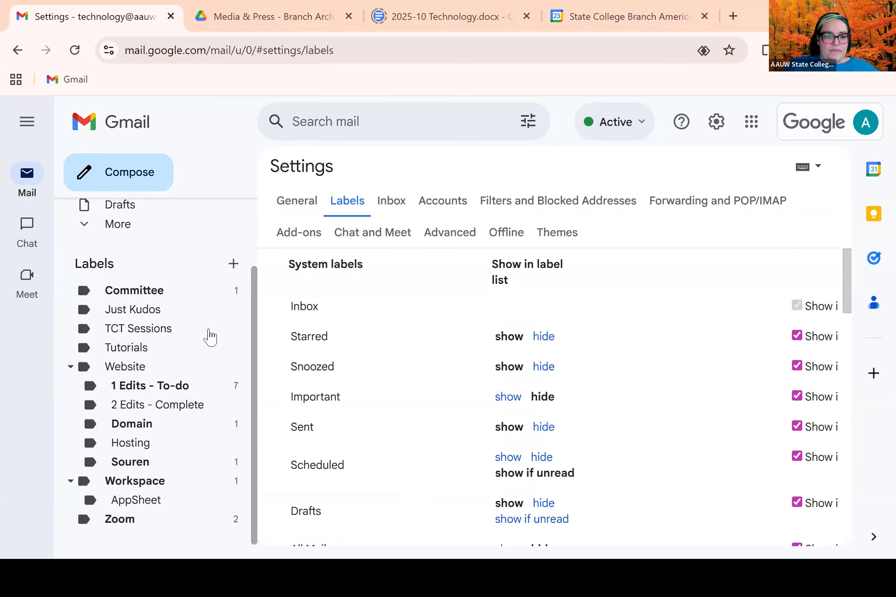
# - Expand the mail folder list, compare it with the show and hide settings for system labels and categories, and collapse it again
pyautogui.scroll(3, 209, 337)
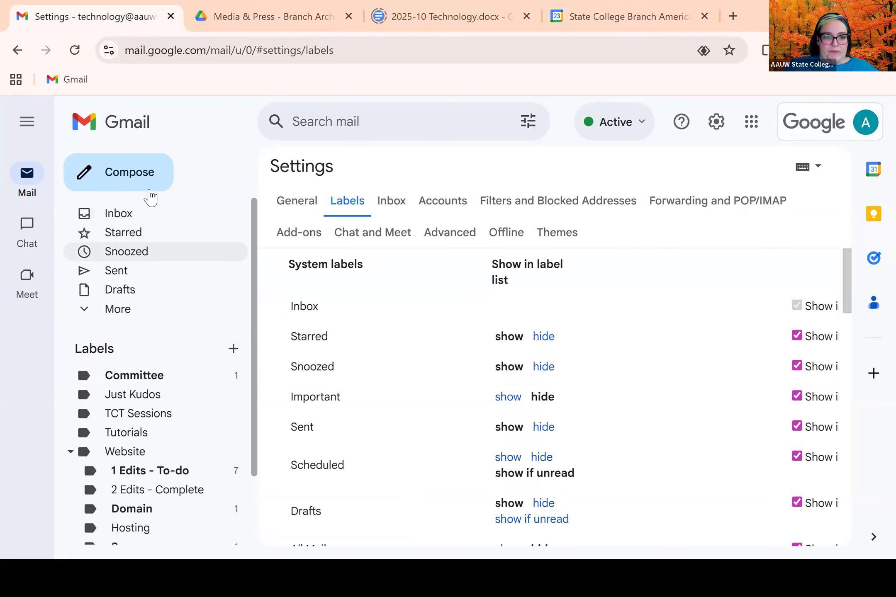
pyautogui.click(88, 312)
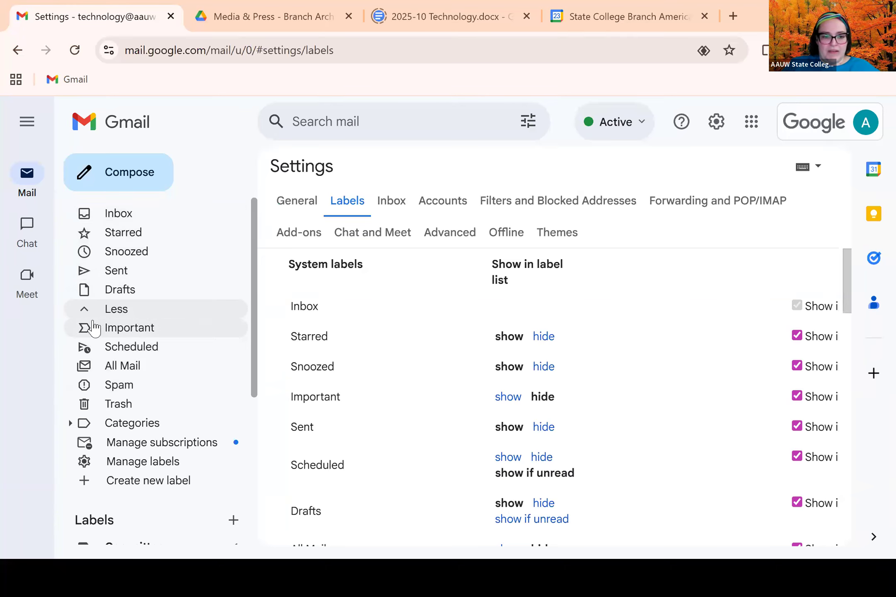
pyautogui.scroll(-5, 455, 342)
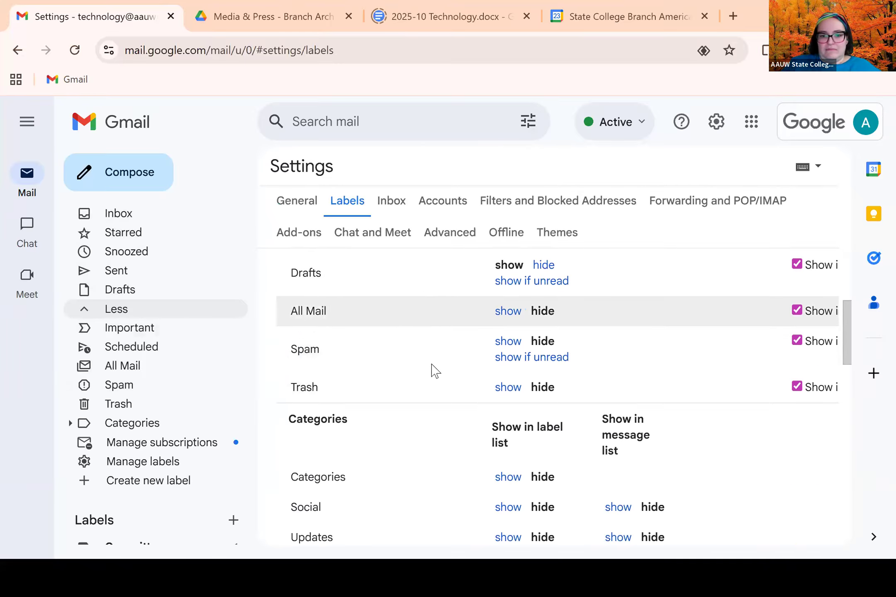
pyautogui.scroll(-2, 431, 369)
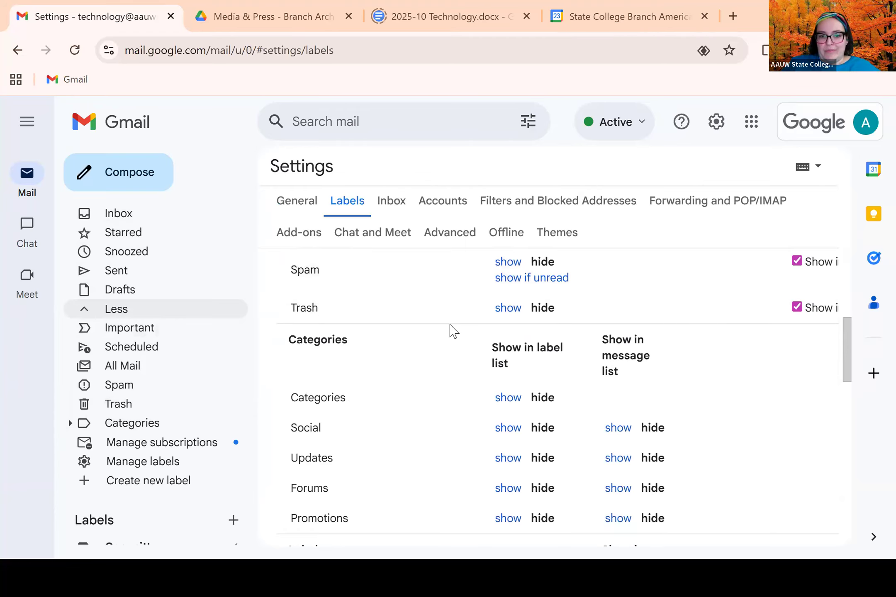
pyautogui.scroll(7, 452, 331)
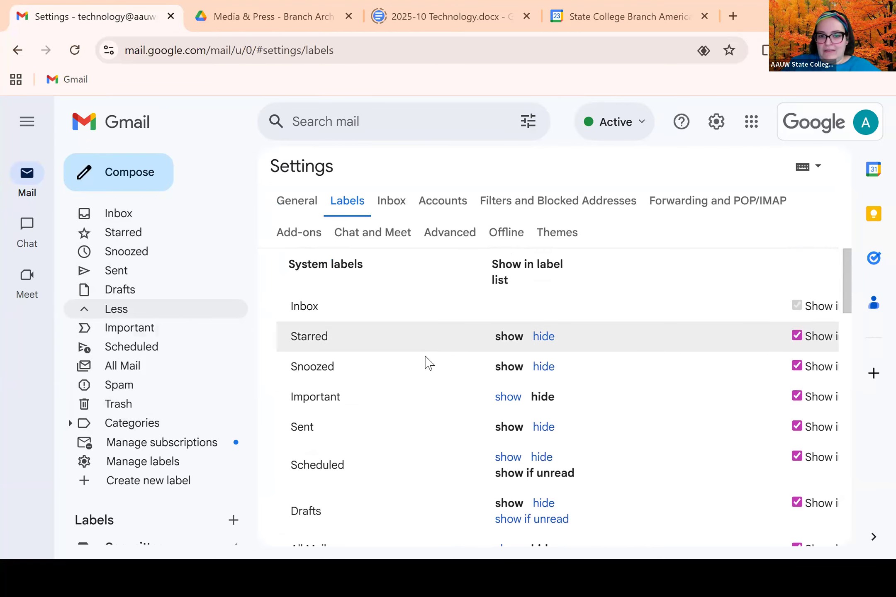
pyautogui.scroll(-8, 425, 363)
pyautogui.scroll(8, 424, 362)
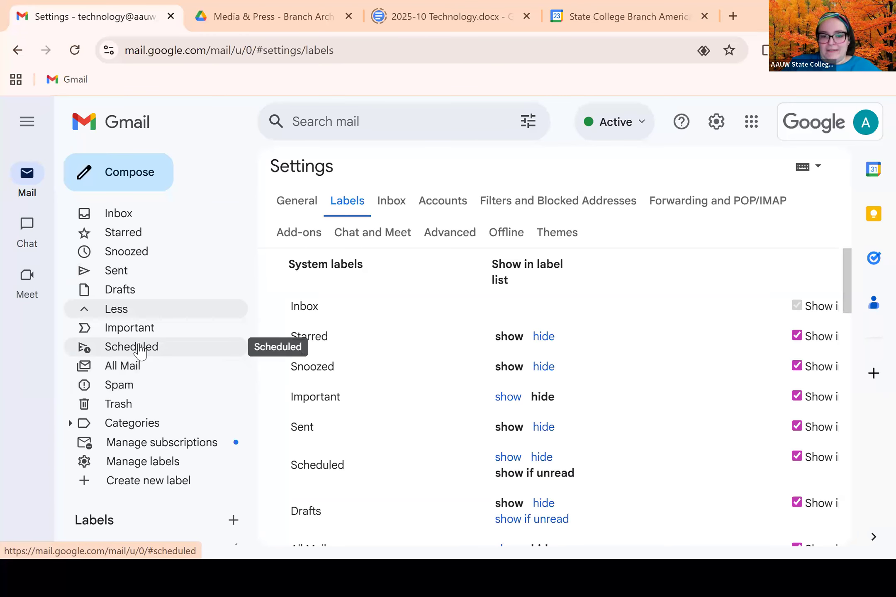
pyautogui.scroll(-2, 420, 321)
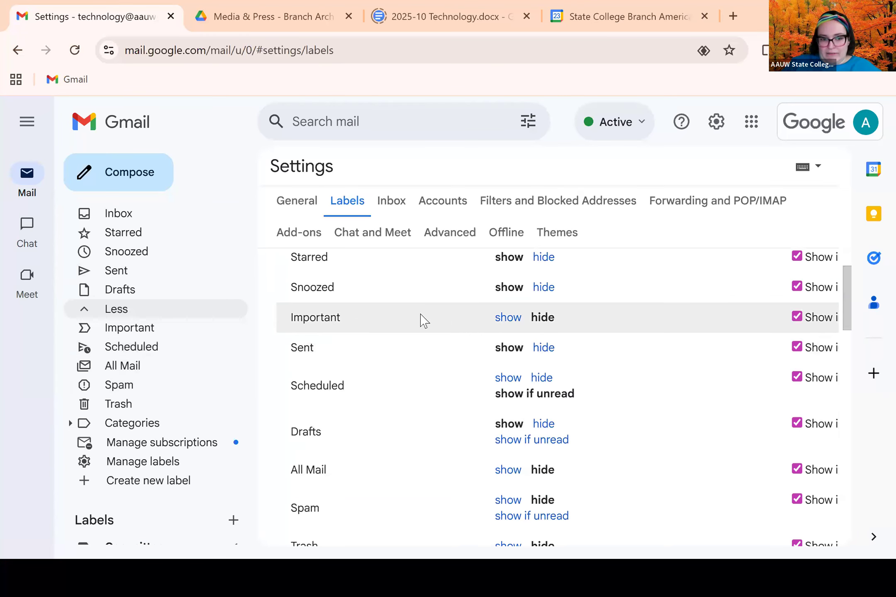
pyautogui.scroll(2, 443, 327)
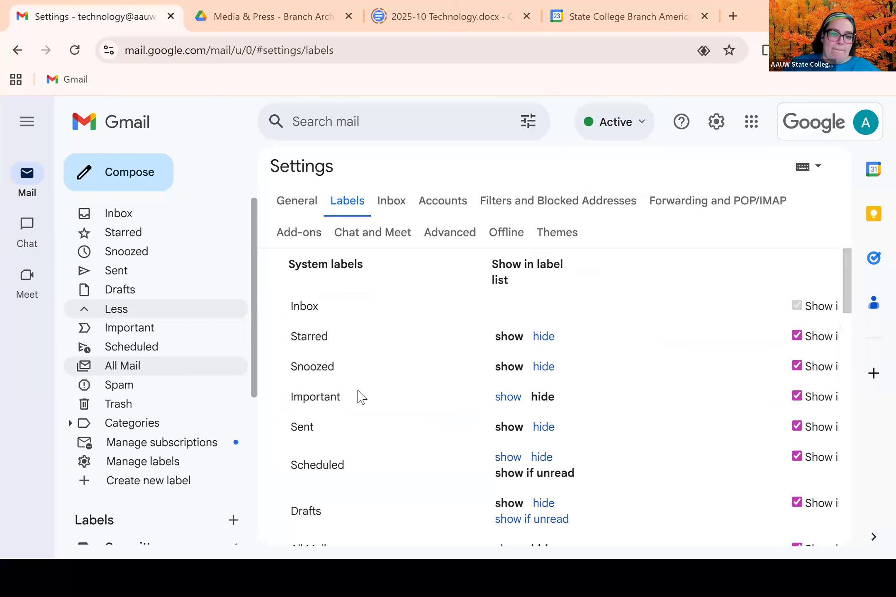
pyautogui.scroll(-8, 356, 396)
pyautogui.scroll(-3, 363, 389)
pyautogui.scroll(4, 380, 378)
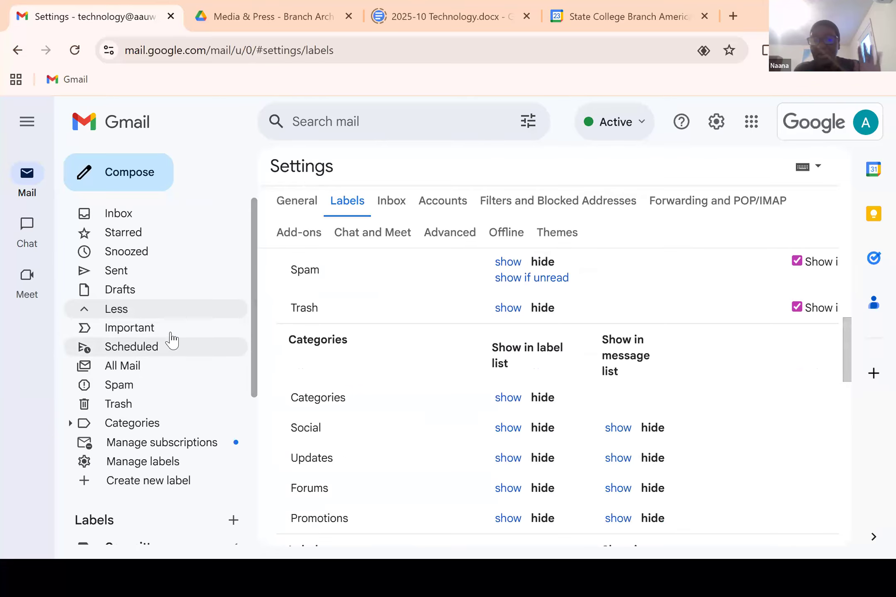
pyautogui.scroll(-2, 172, 367)
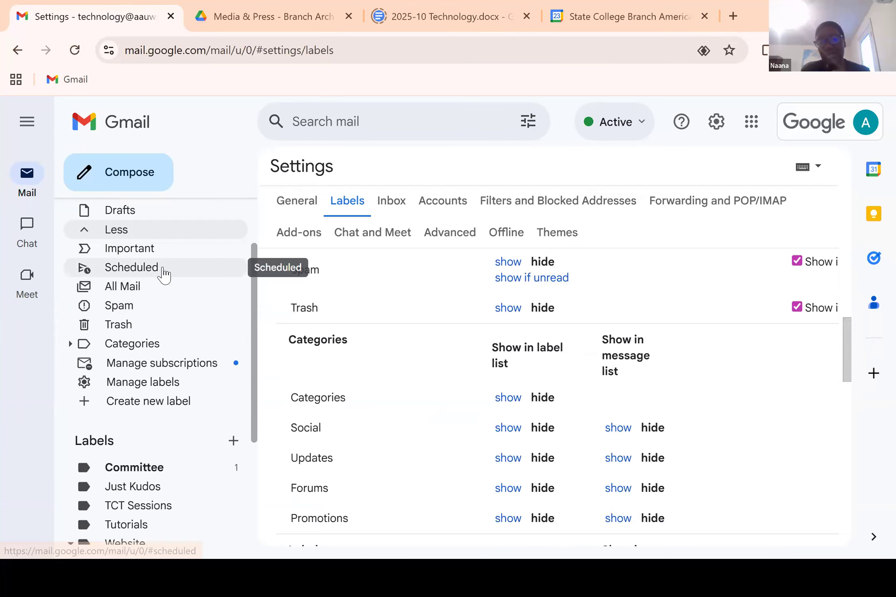
pyautogui.scroll(2, 74, 315)
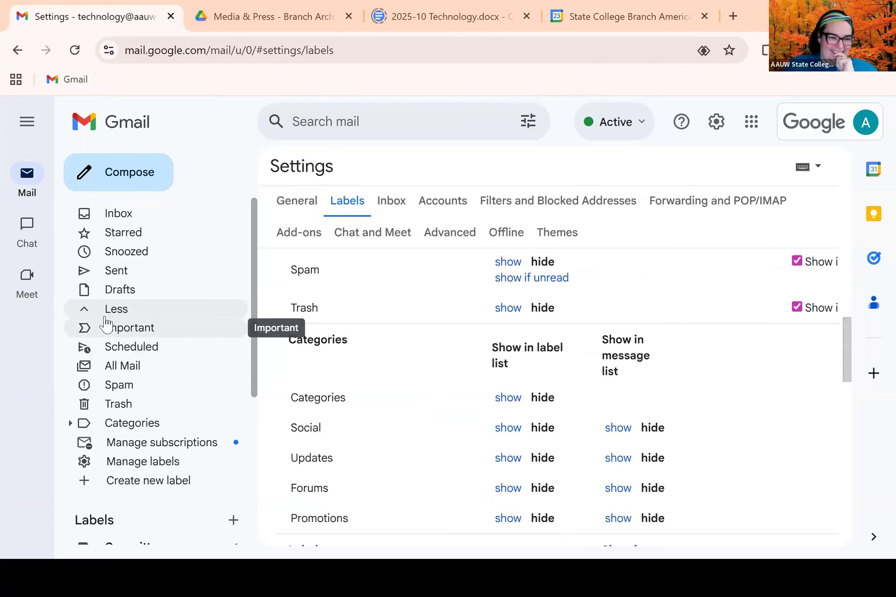
pyautogui.click(107, 310)
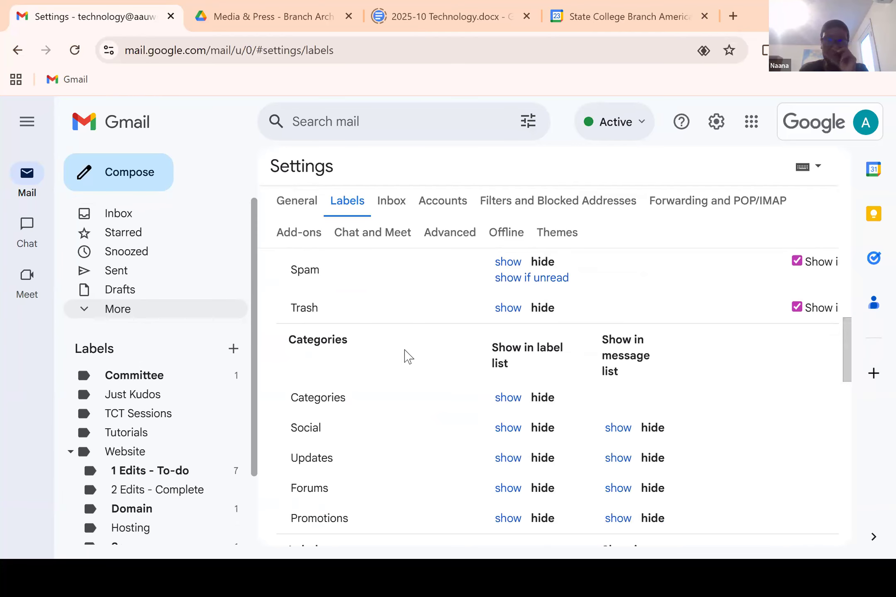
# - Examine the visibility and action options of the custom labels, such as Committee and Website, alongside those of the system labels
pyautogui.scroll(-1, 477, 376)
pyautogui.scroll(-5, 475, 375)
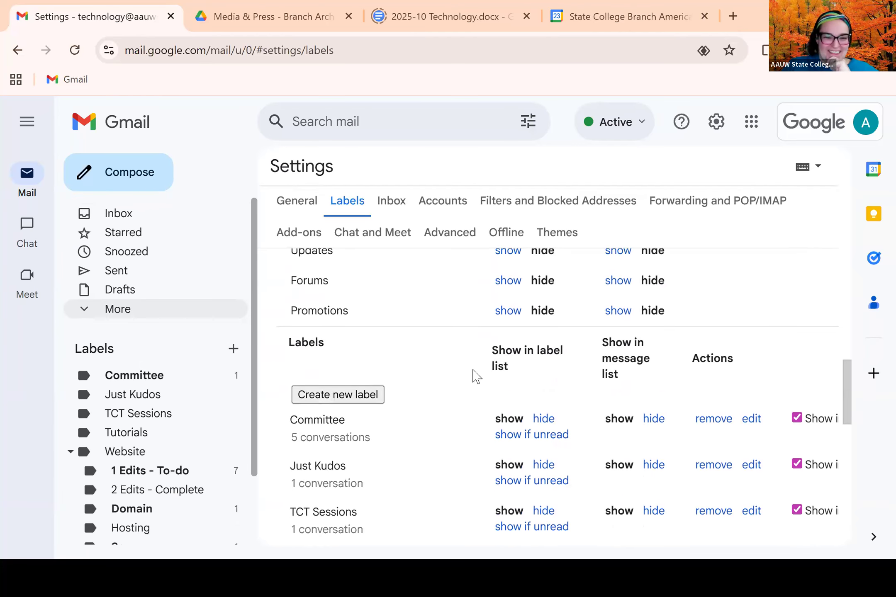
pyautogui.scroll(6, 466, 378)
pyautogui.scroll(-5, 463, 376)
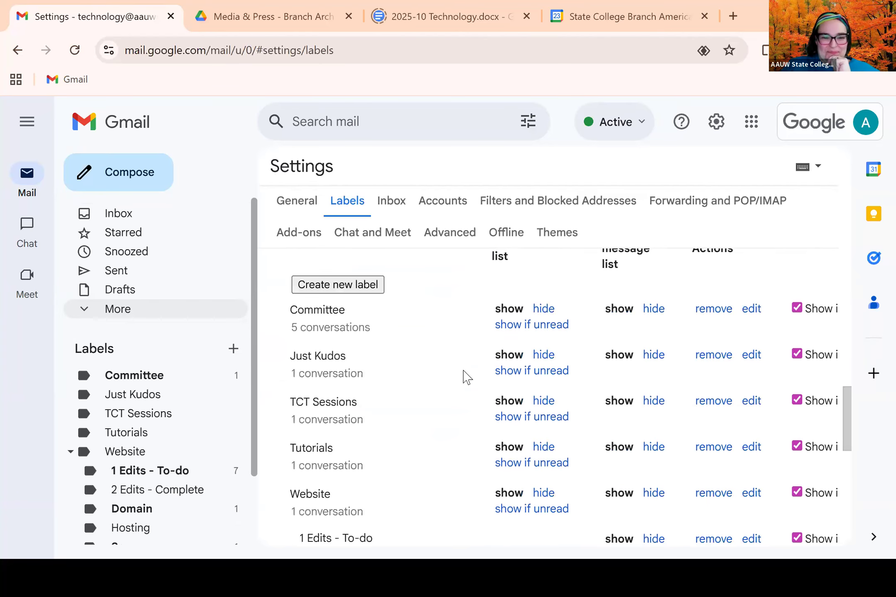
pyautogui.scroll(10, 463, 376)
pyautogui.scroll(-8, 404, 425)
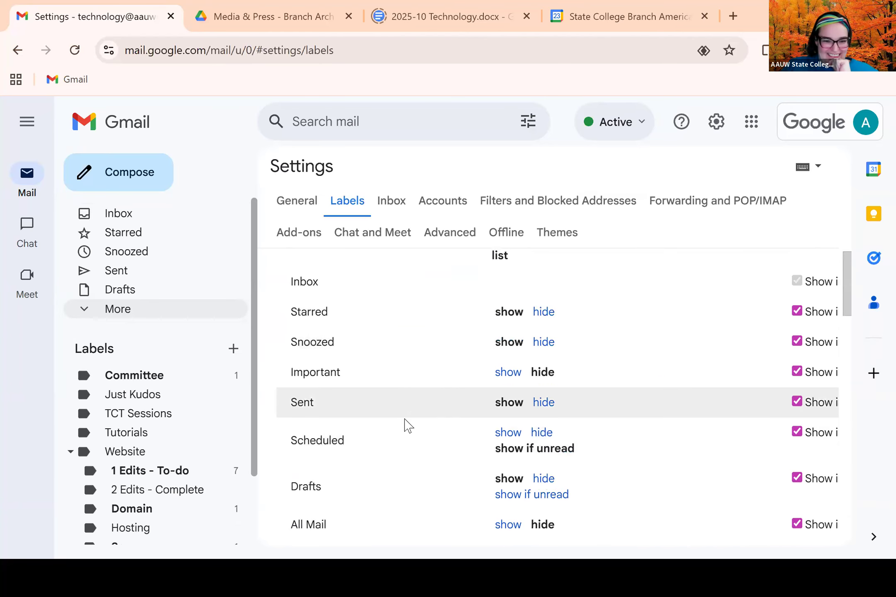
# - Look through the show and hide options for system labels, categories and custom labels in the Labels settings
pyautogui.scroll(3, 406, 421)
pyautogui.scroll(1, 408, 417)
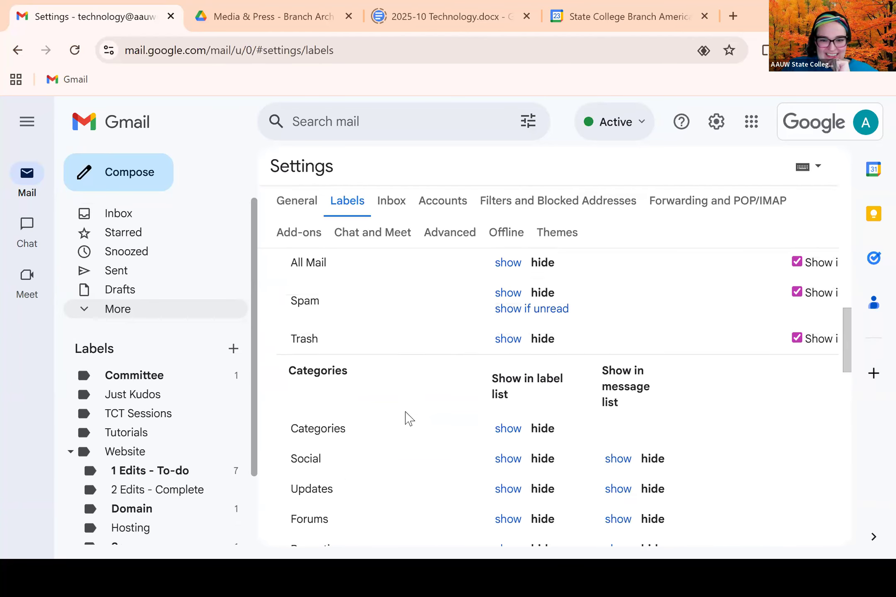
pyautogui.scroll(-3, 409, 417)
pyautogui.scroll(2, 409, 418)
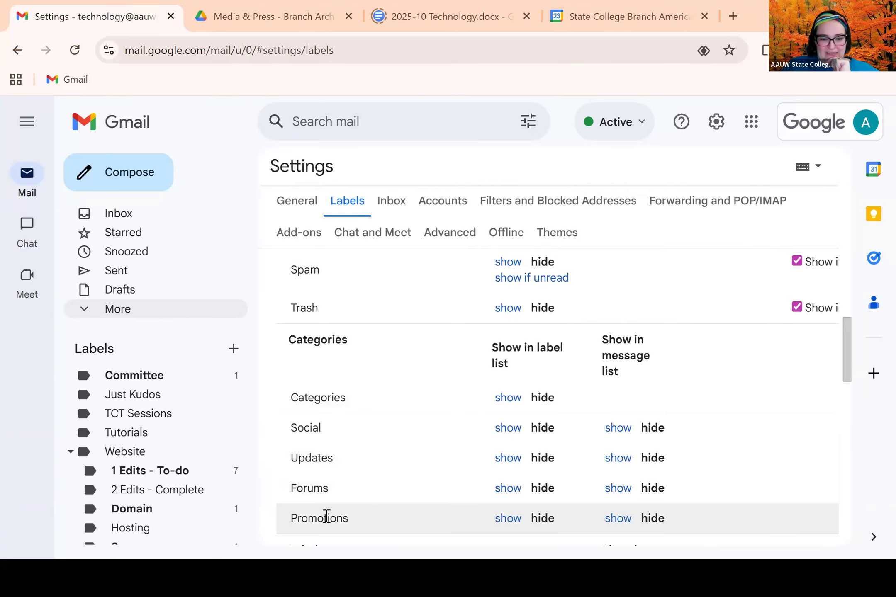
pyautogui.scroll(-5, 328, 426)
pyautogui.scroll(5, 336, 324)
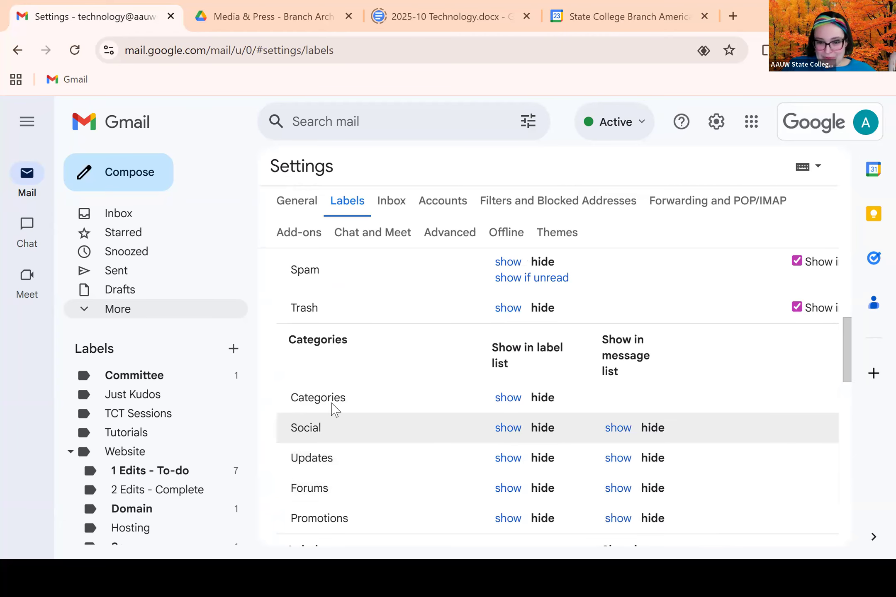
pyautogui.scroll(-4, 426, 390)
pyautogui.scroll(-12, 419, 383)
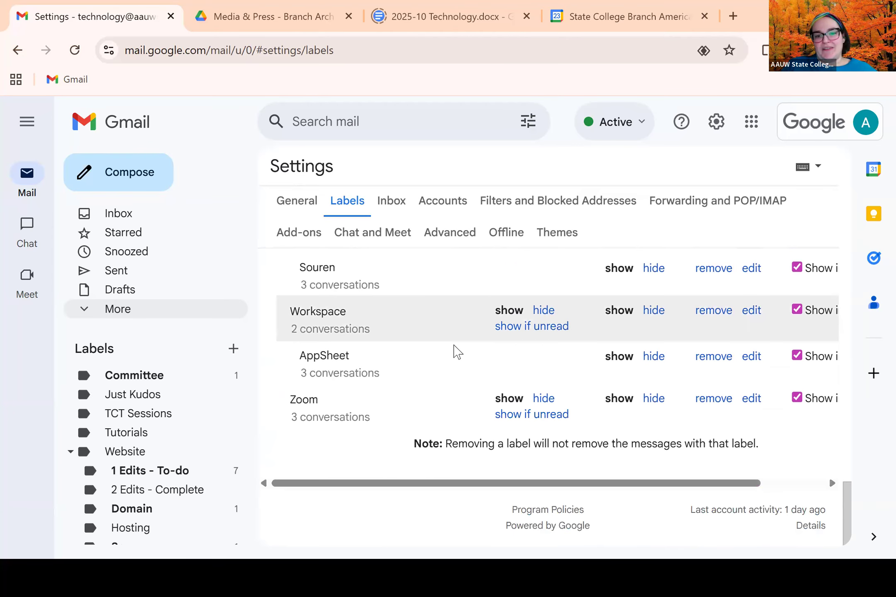
pyautogui.scroll(2, 477, 375)
pyautogui.scroll(10, 509, 453)
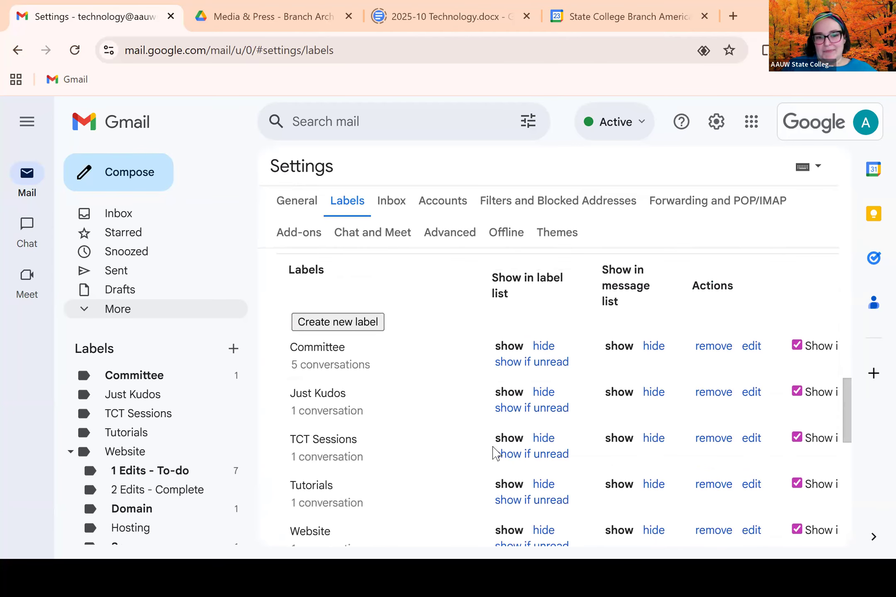
pyautogui.scroll(-5, 469, 494)
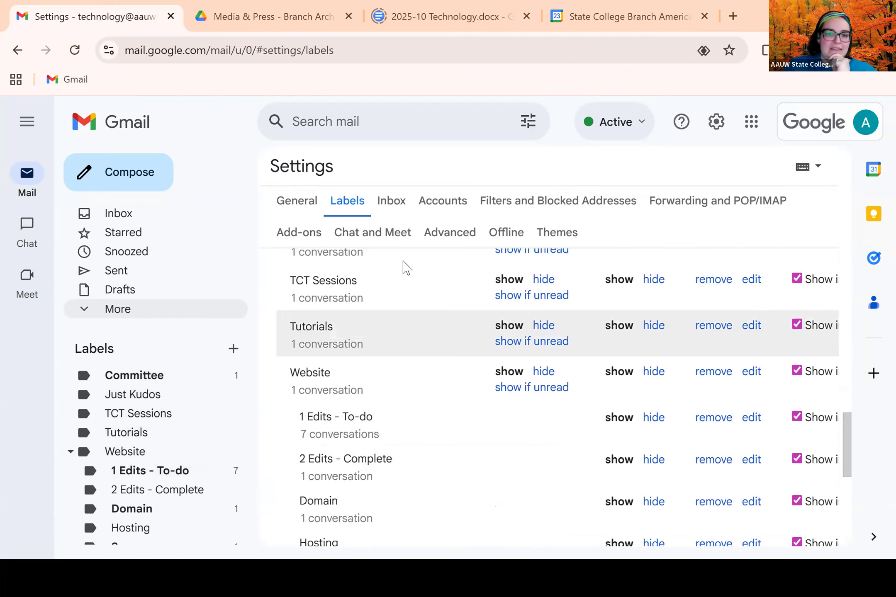
# - Switch to the slide show, advance to the Filters and Blocked Addresses Tab slide, and open that settings section in Gmail
pyautogui.hotkey('alt', 'Tab')
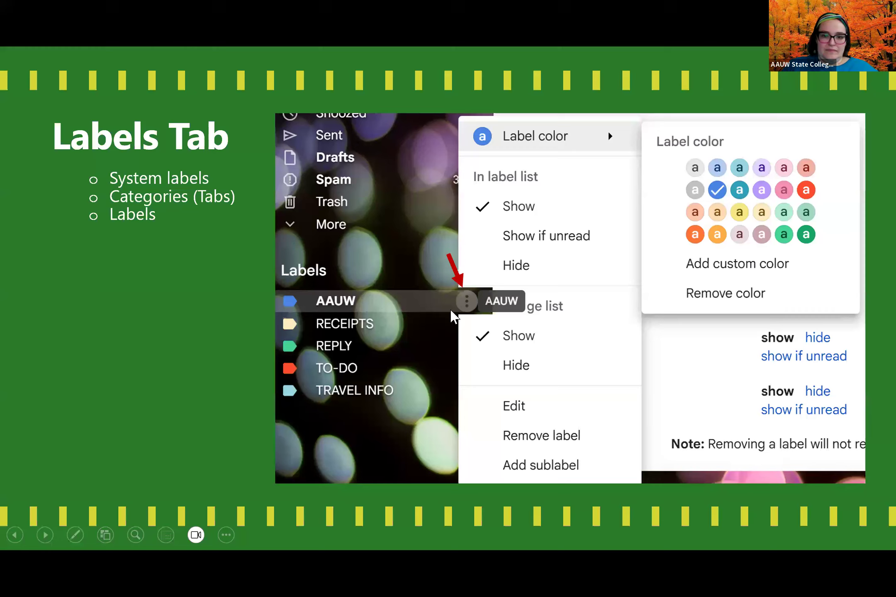
pyautogui.press('Right')
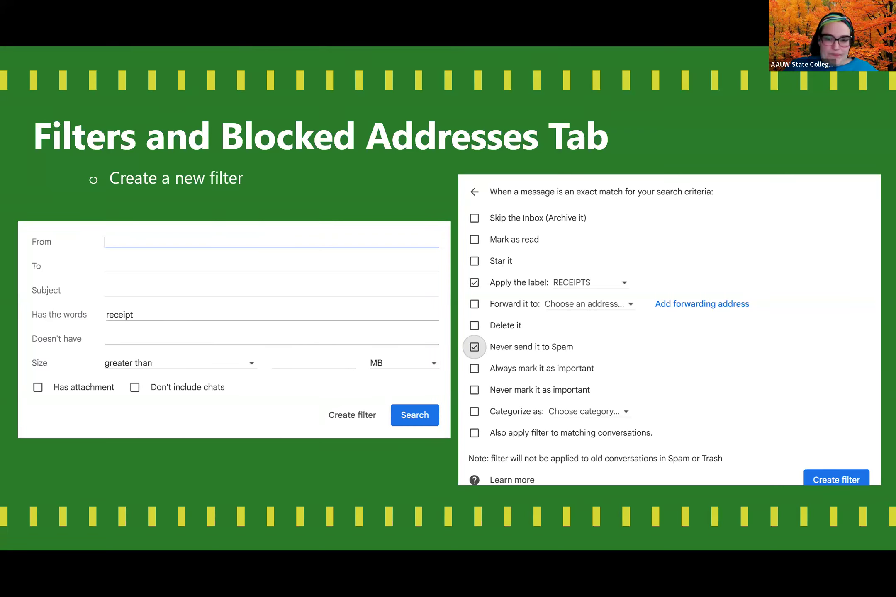
pyautogui.hotkey('alt', 'Tab')
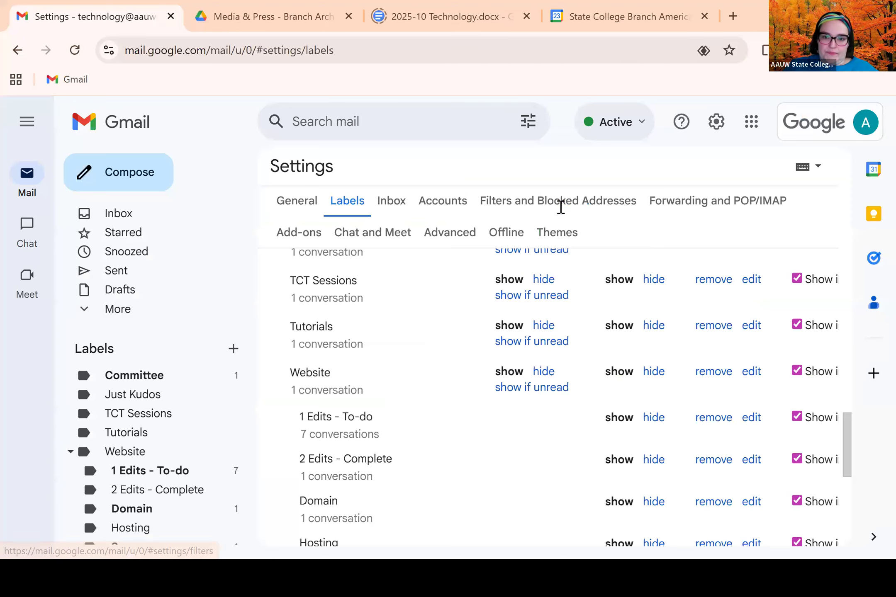
pyautogui.click(561, 206)
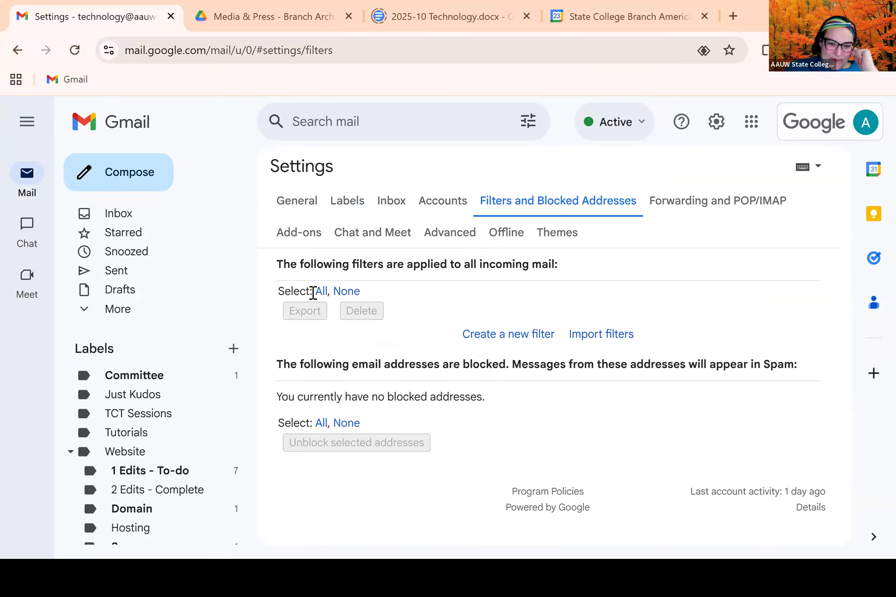
pyautogui.click(505, 346)
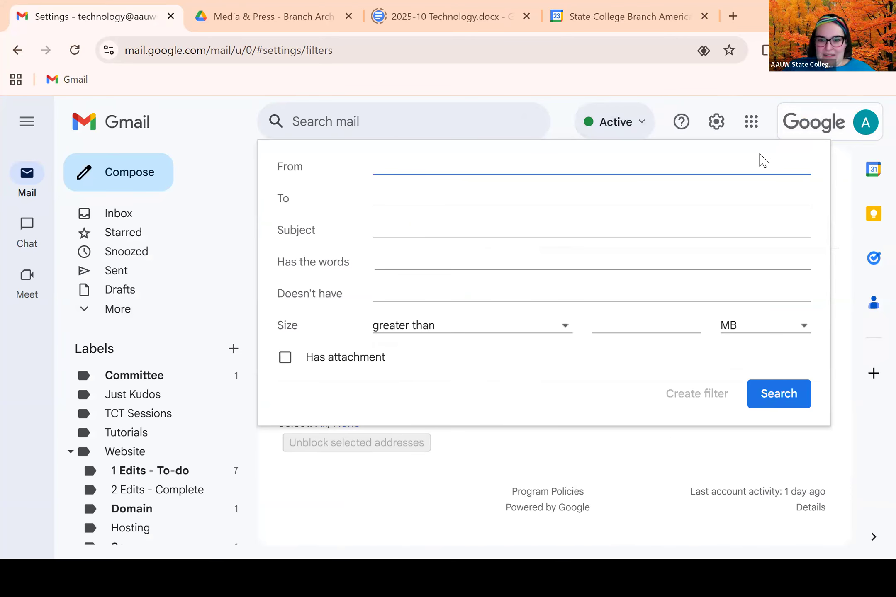
pyautogui.click(684, 407)
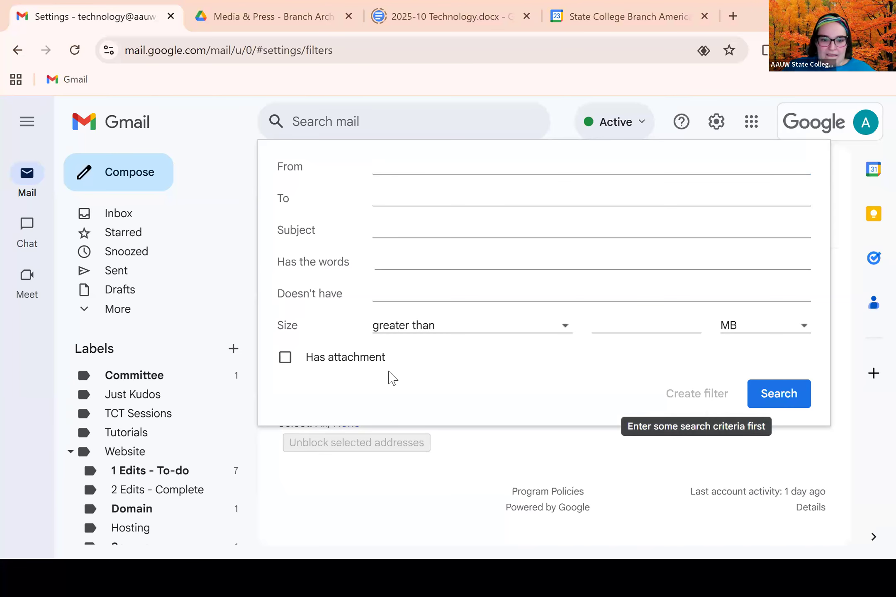
pyautogui.click(380, 458)
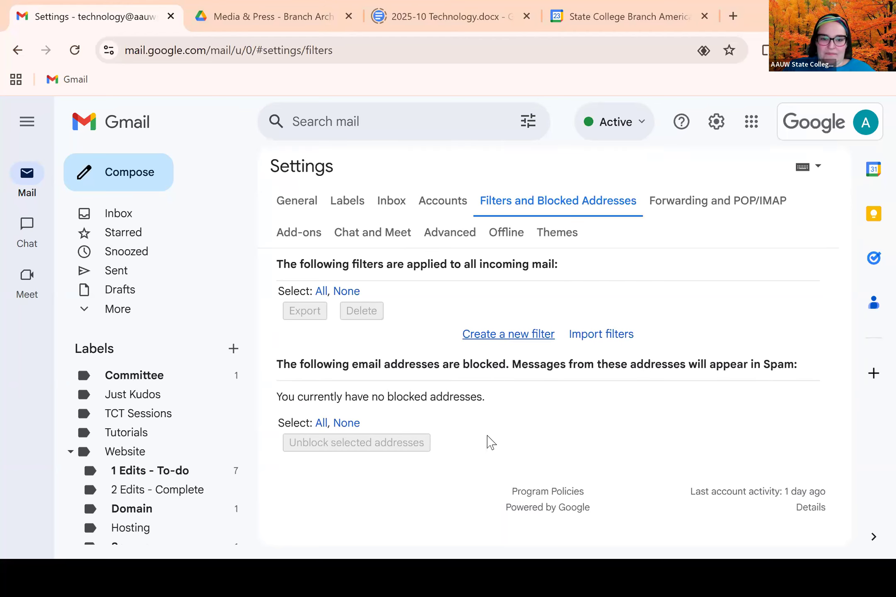
# - Start a new filter, go over its From and To criteria, and set the subject to "CAG Application"
pyautogui.click(520, 337)
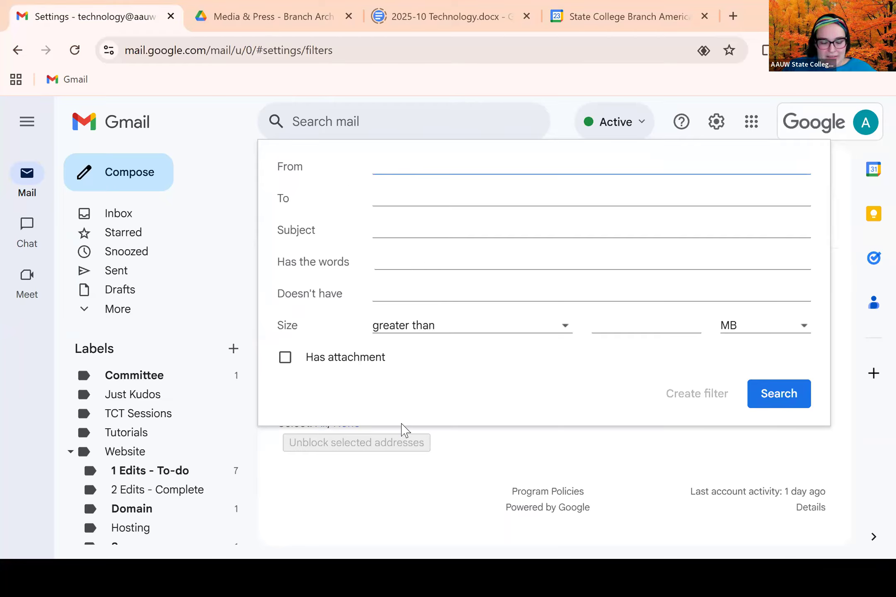
pyautogui.click(290, 171)
pyautogui.click(348, 168)
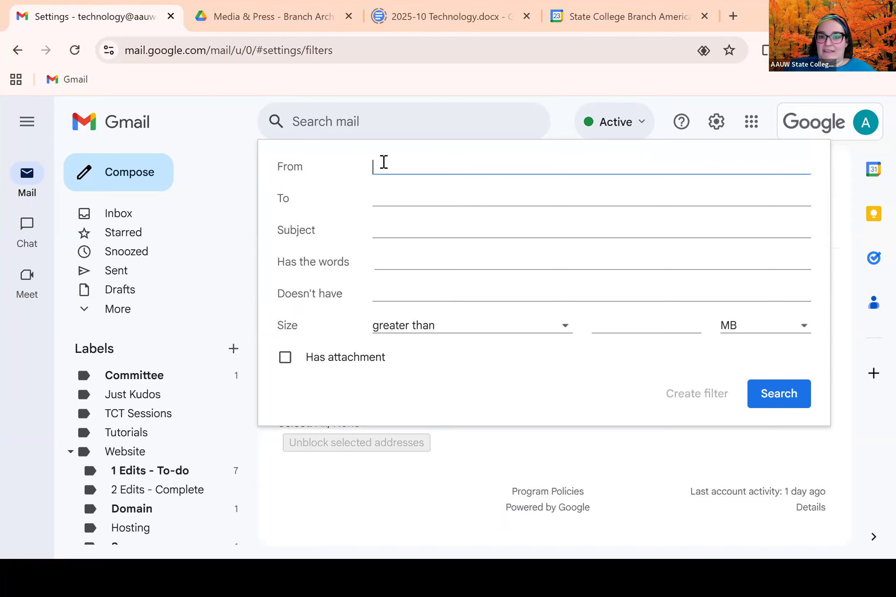
pyautogui.moveTo(284, 202); pyautogui.dragTo(299, 212)
pyautogui.click(385, 199)
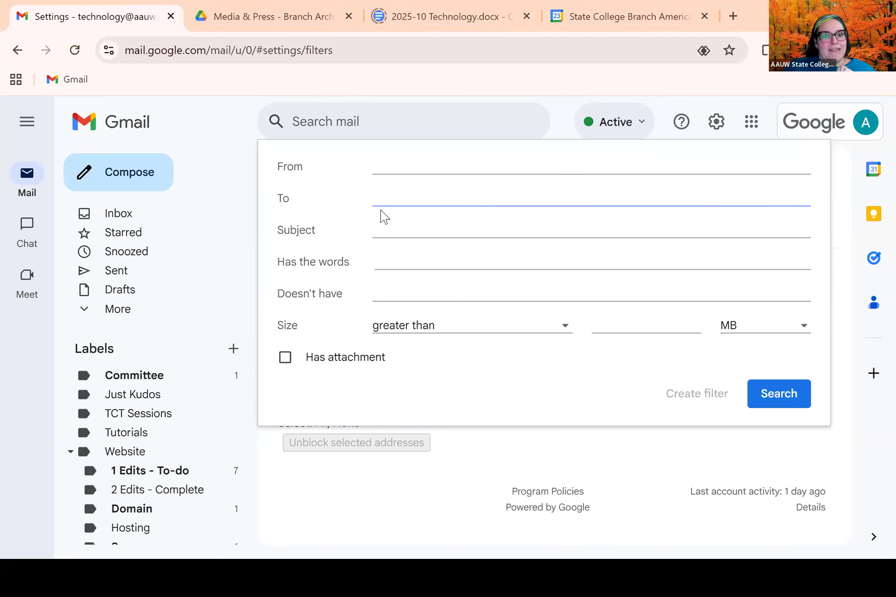
pyautogui.moveTo(279, 197); pyautogui.dragTo(308, 225)
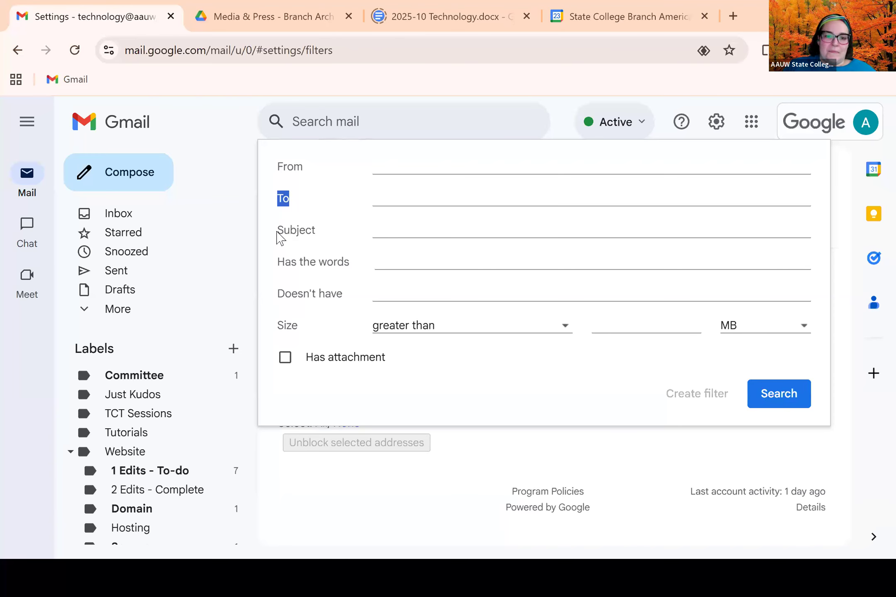
pyautogui.click(291, 239)
pyautogui.click(364, 216)
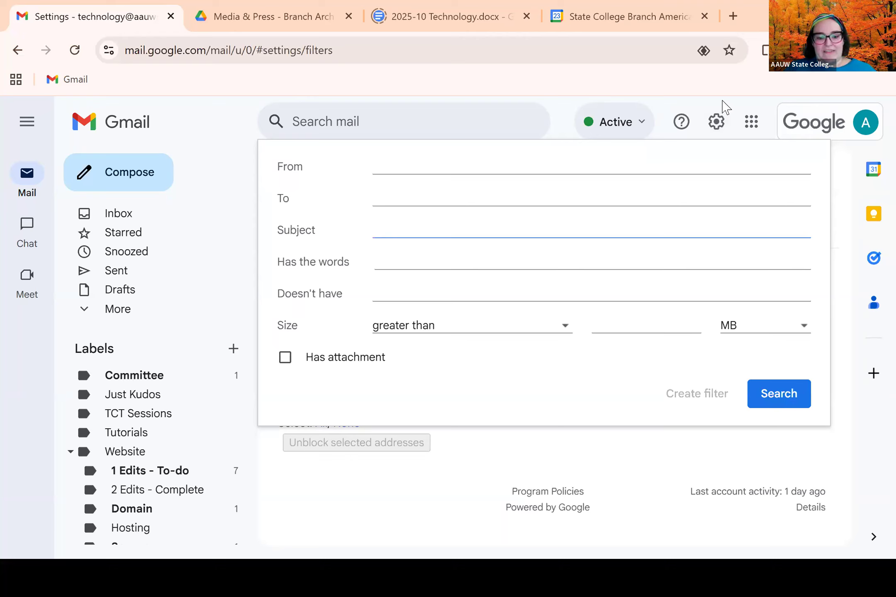
pyautogui.write('CAG Application')
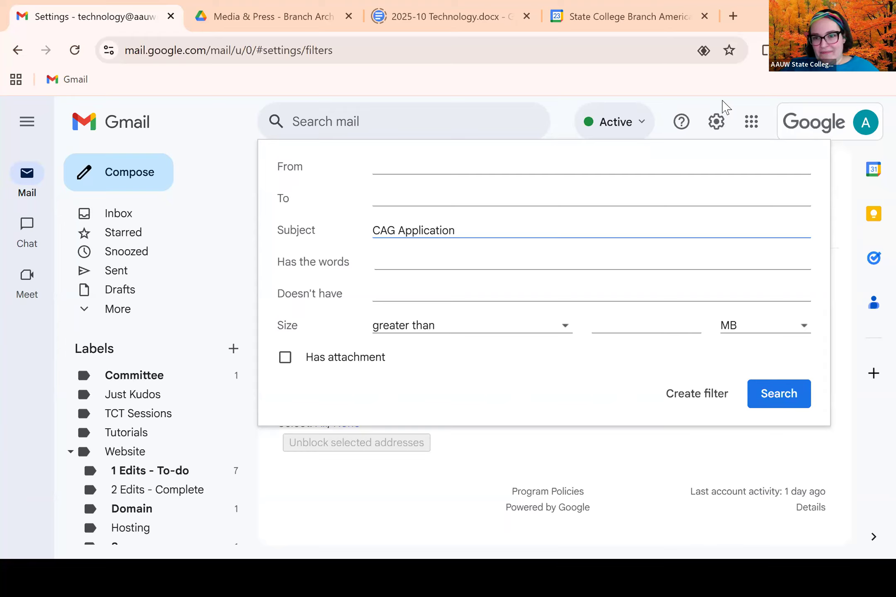
# - Go over the word and size criteria without filling them in and continue to the filter's actions
pyautogui.press('Tab')
pyautogui.press('Tab')
pyautogui.hotkey('shift', 'Tab')
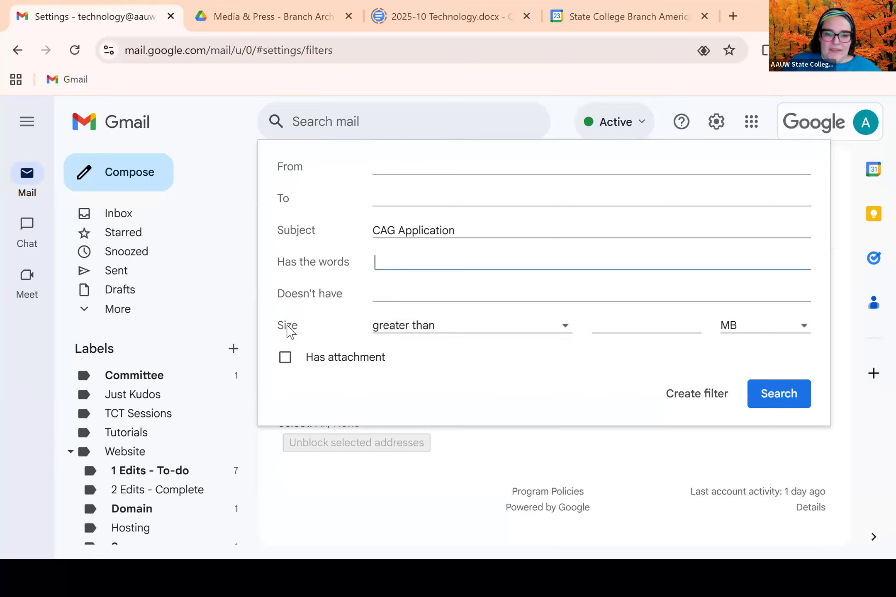
pyautogui.doubleClick(323, 325)
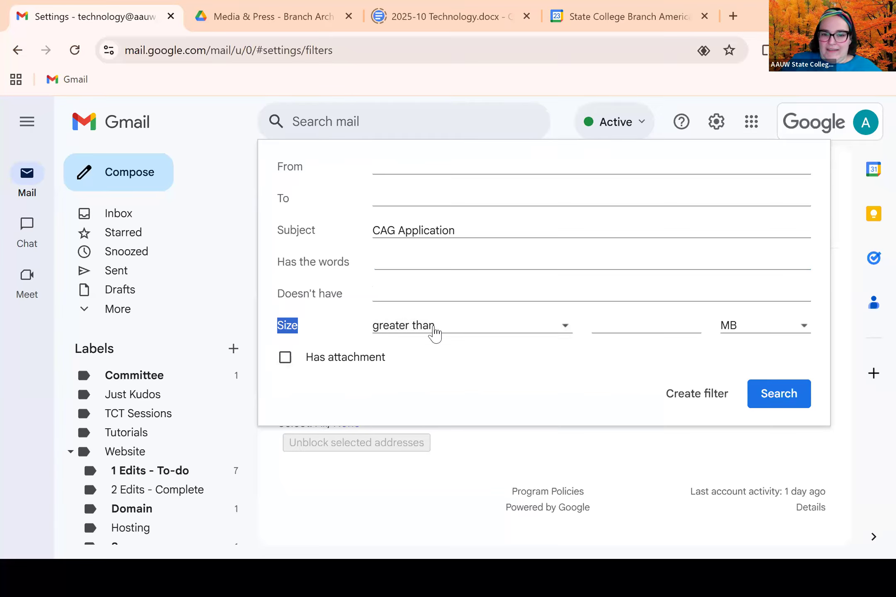
pyautogui.click(352, 265)
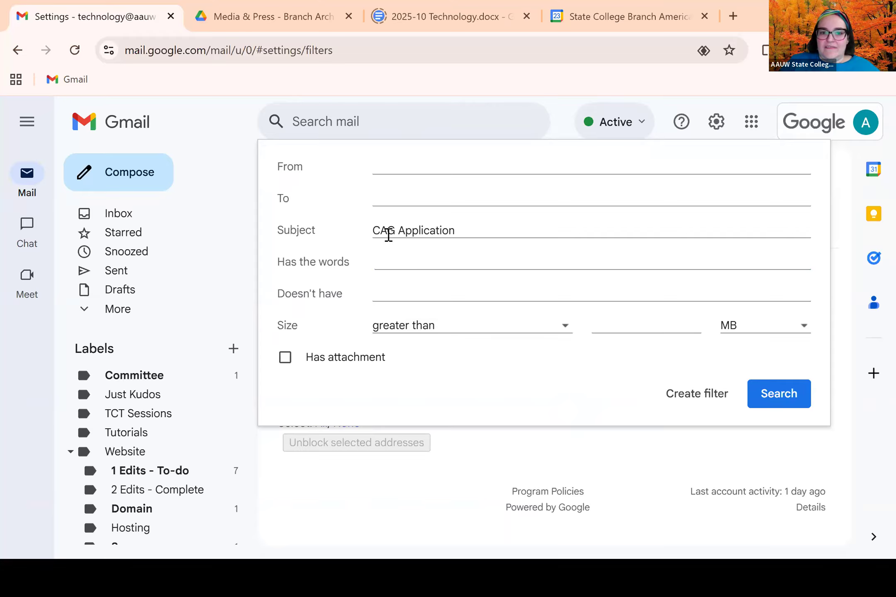
pyautogui.click(677, 403)
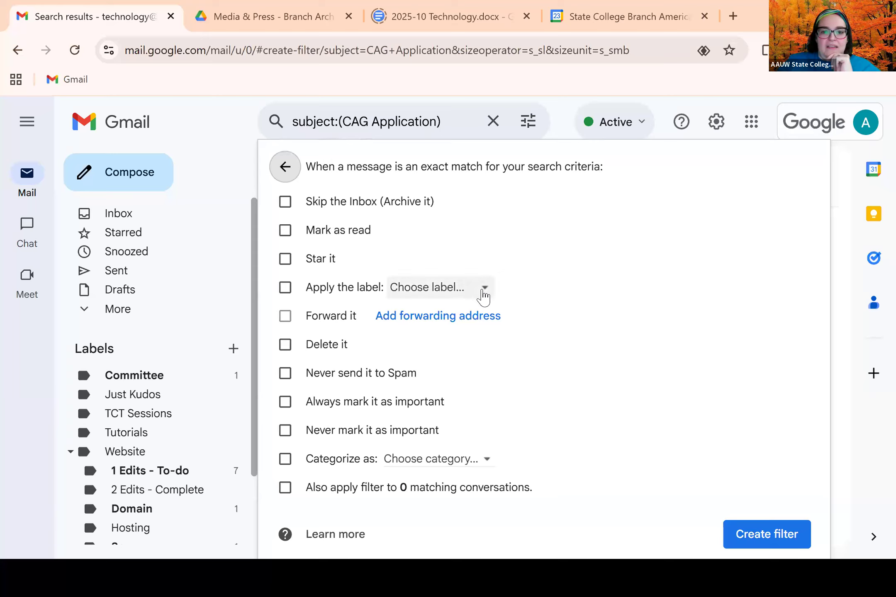
# - Make the CAG Application filter apply the Committee label to matching messages
pyautogui.click(285, 288)
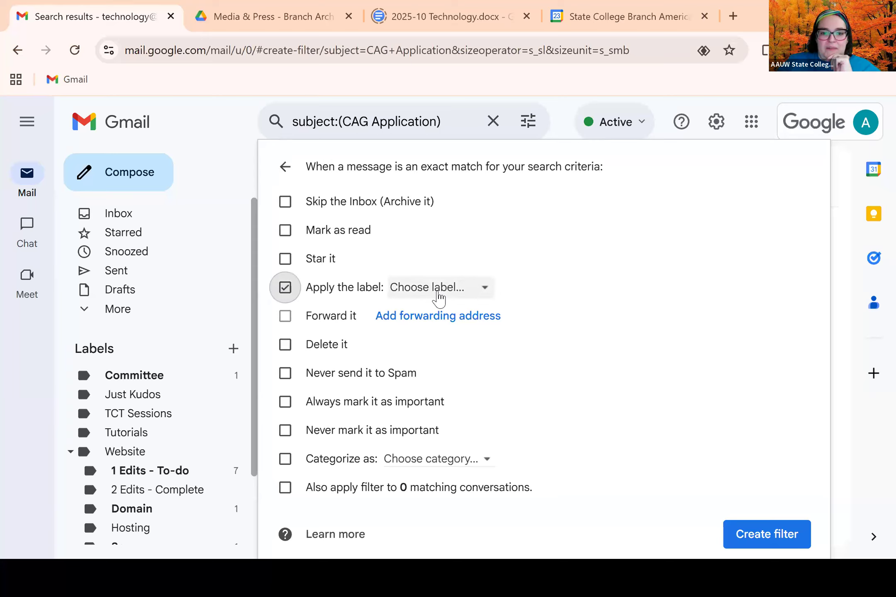
pyautogui.click(477, 295)
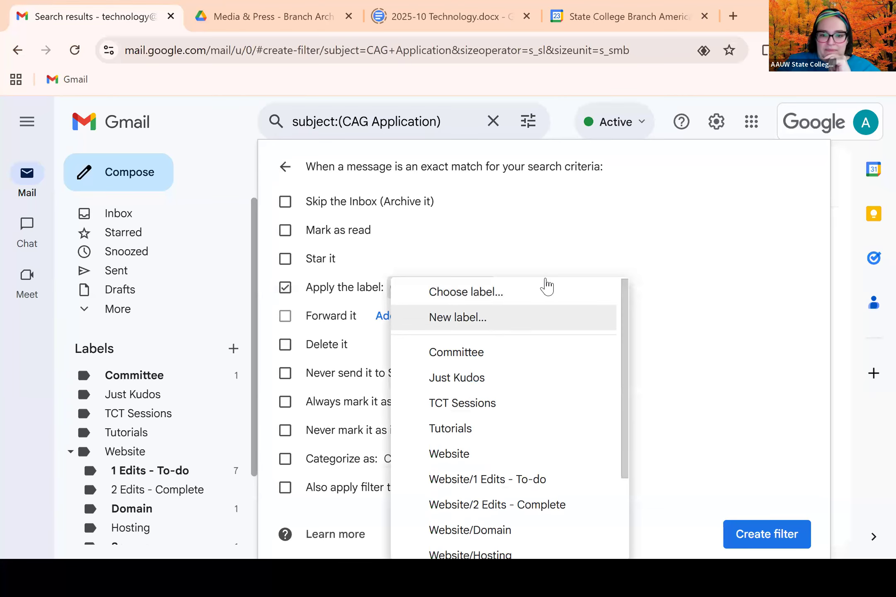
pyautogui.click(536, 355)
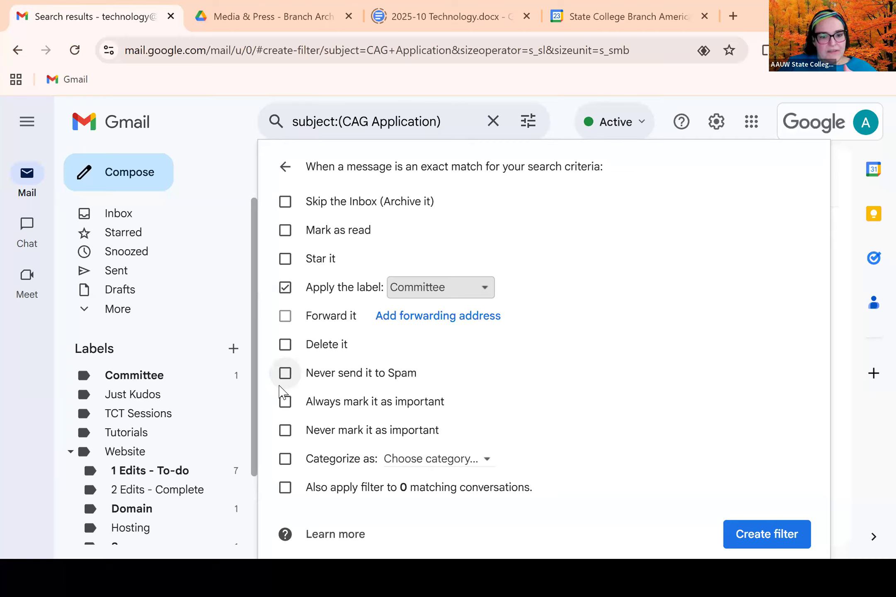
# - Set the filter to never send matching messages to Spam and to categorize them as Primary
pyautogui.click(285, 372)
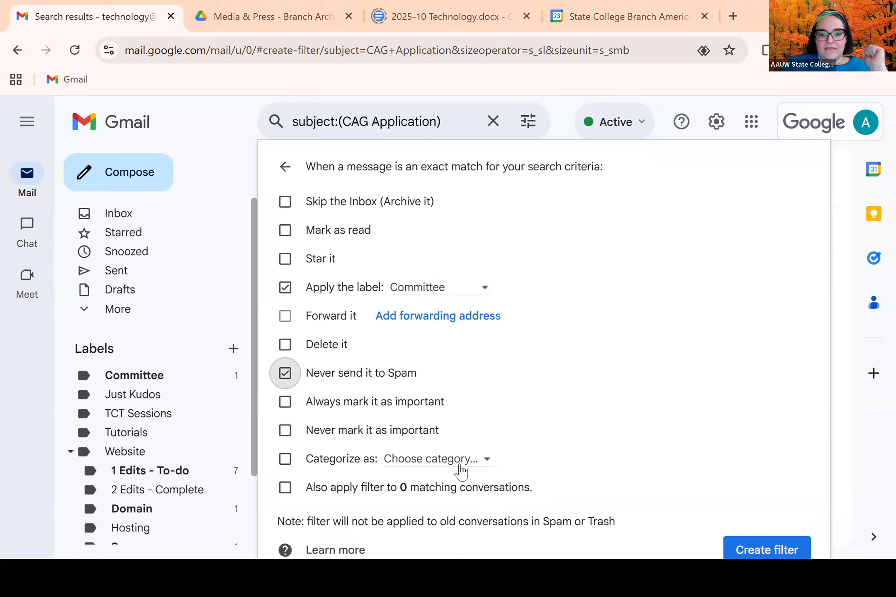
pyautogui.click(485, 464)
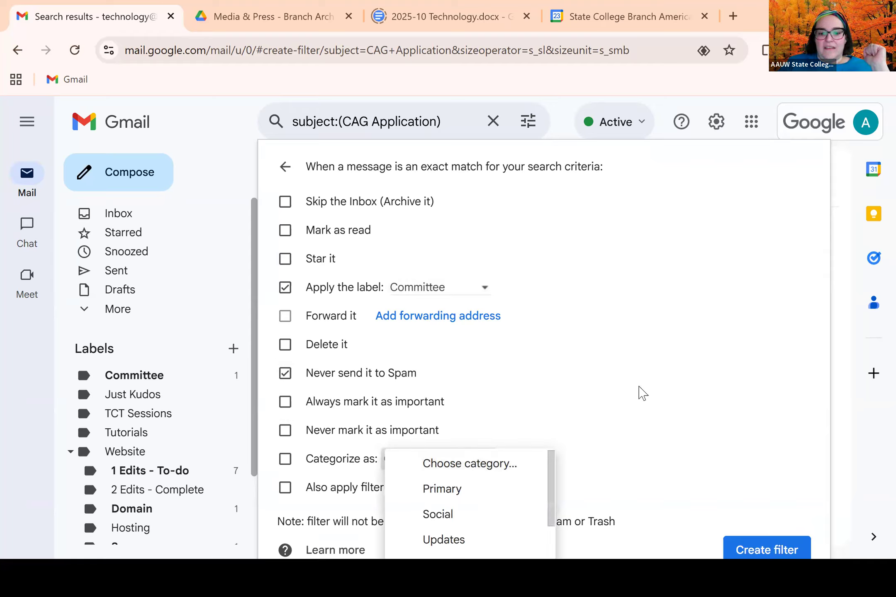
pyautogui.scroll(-2, 477, 464)
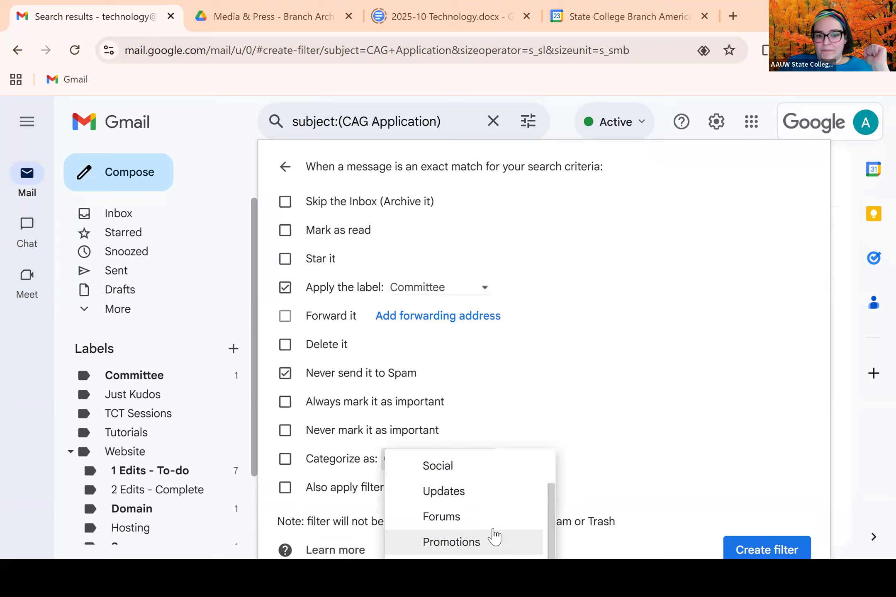
pyautogui.scroll(2, 496, 516)
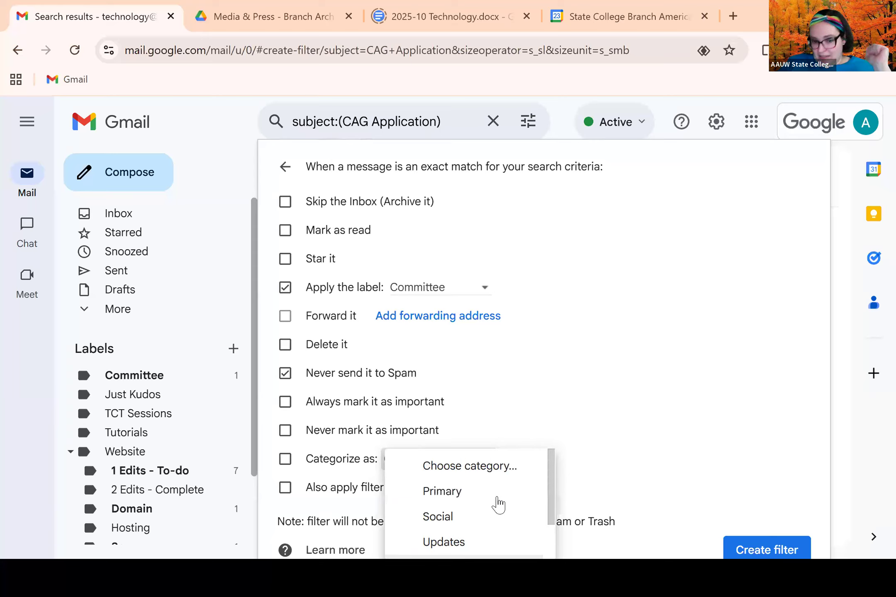
pyautogui.click(457, 494)
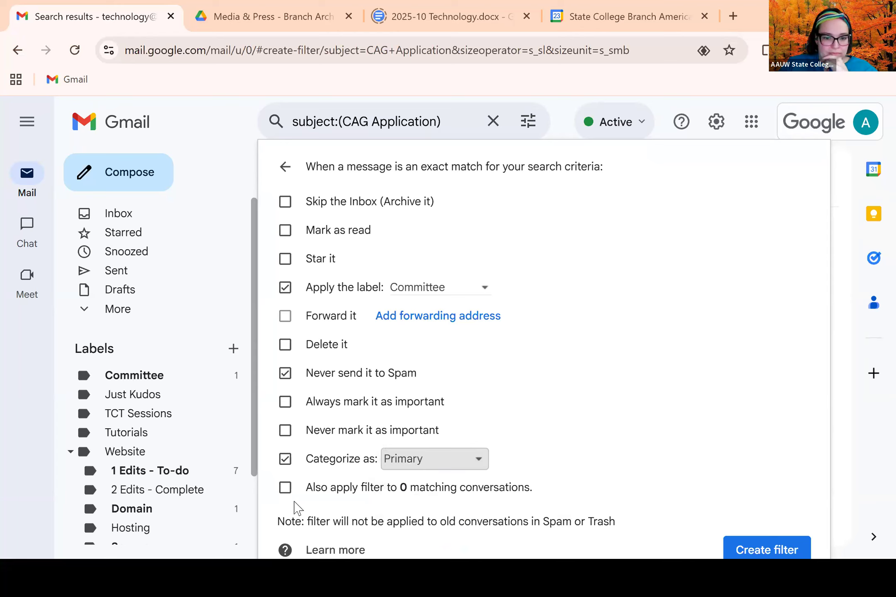
# - Discard the unsaved CAG Application filter, clear its search criteria and return to the inbox
pyautogui.click(596, 524)
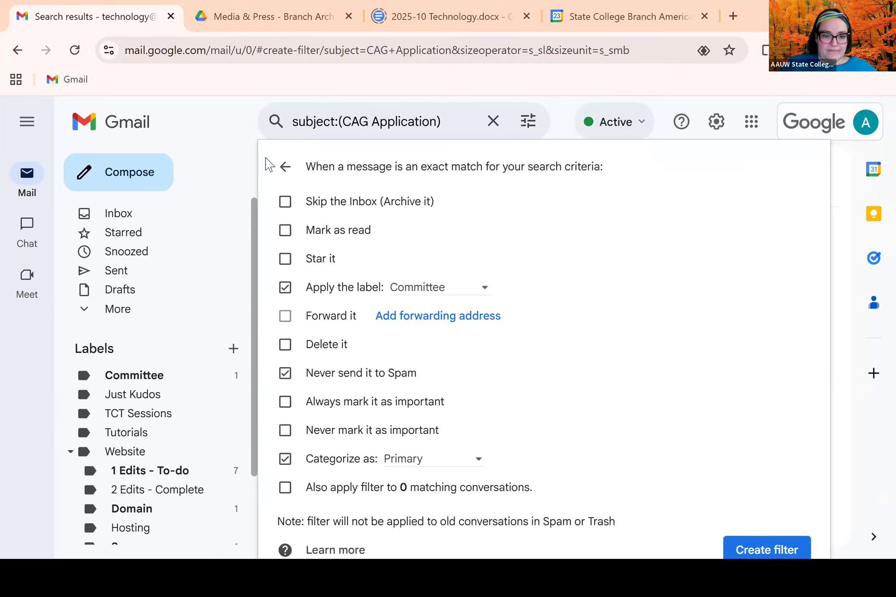
pyautogui.click(285, 168)
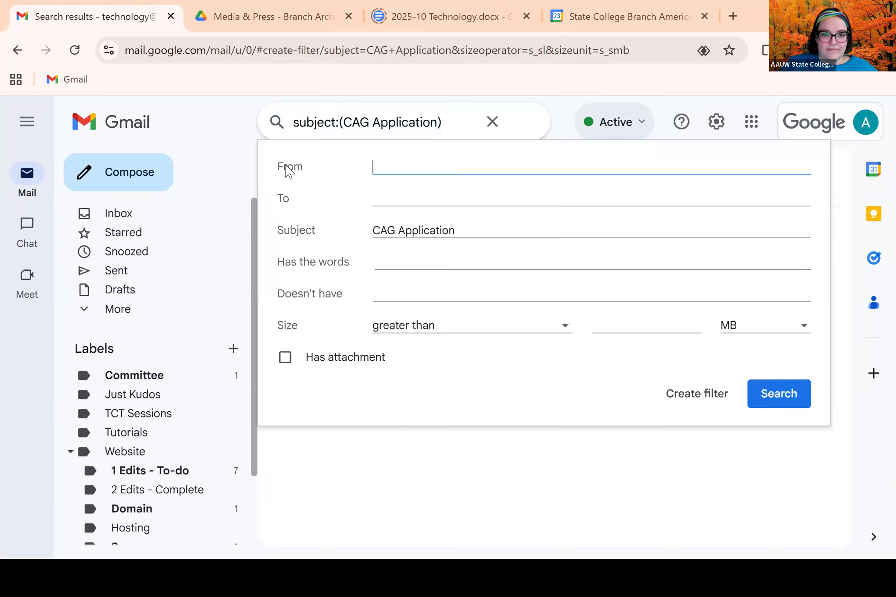
pyautogui.press('Escape')
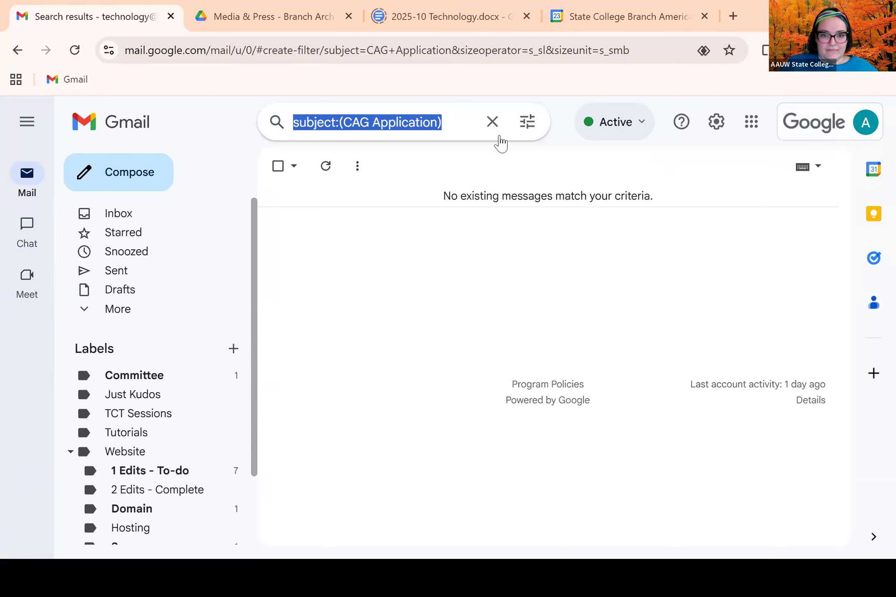
pyautogui.click(493, 122)
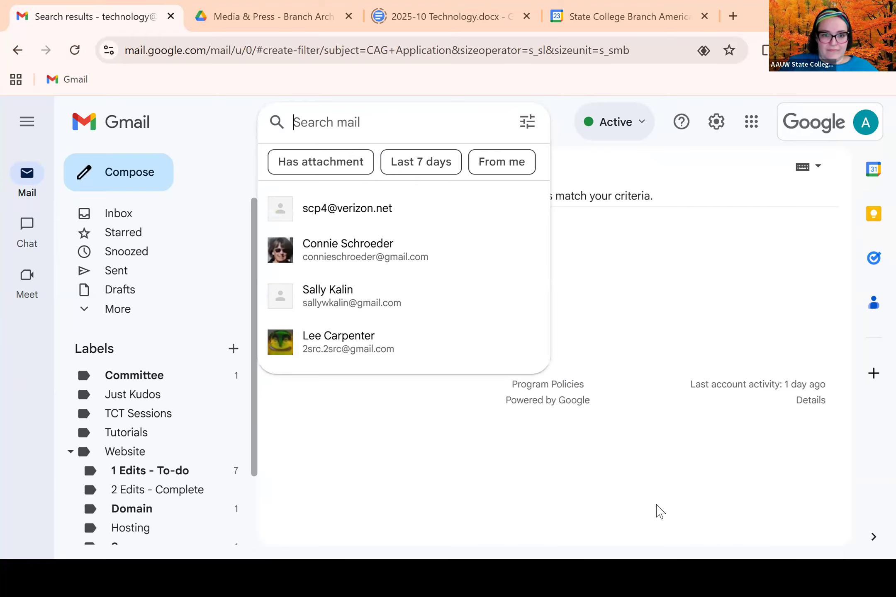
pyautogui.click(677, 396)
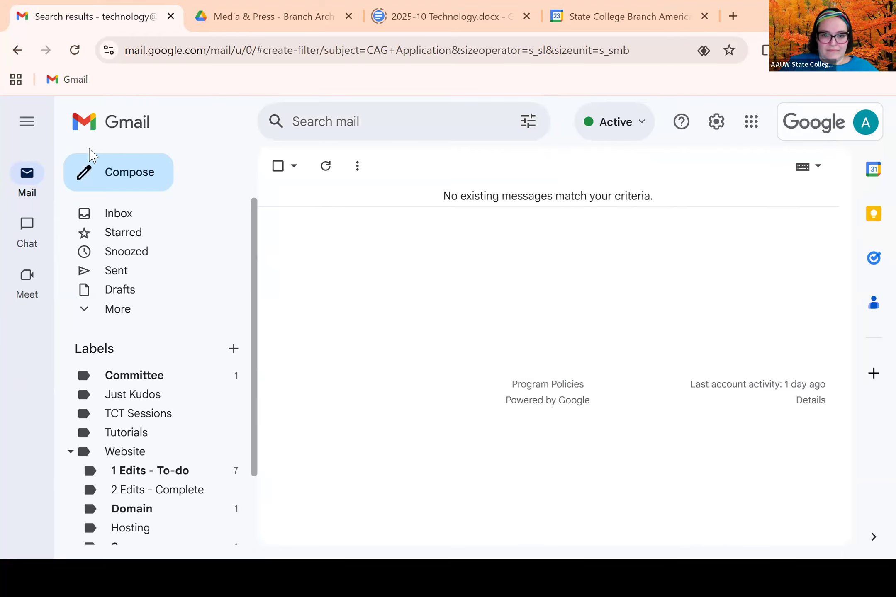
pyautogui.click(109, 214)
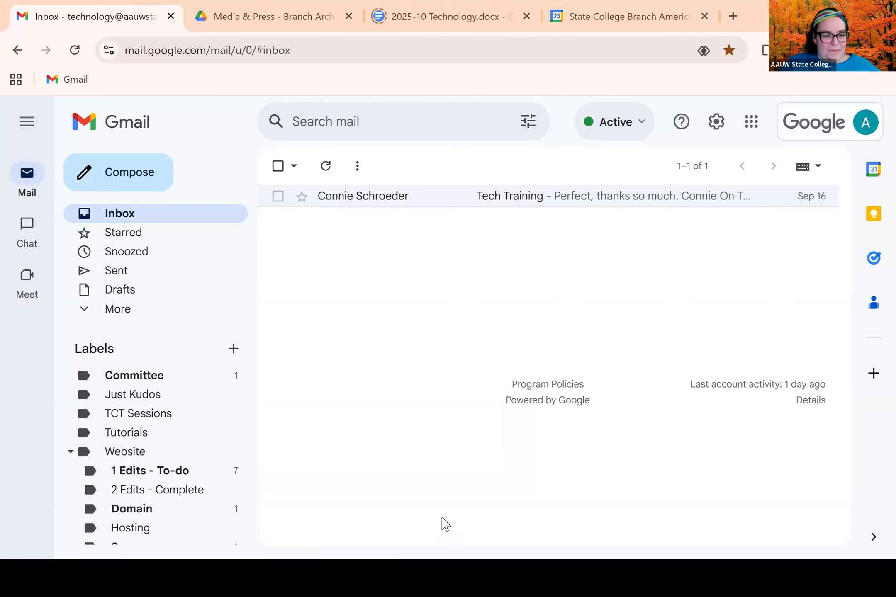
# - Switch to the slide show, preview the slide after Filters and Blocked Addresses Tab, and go back one slide
pyautogui.hotkey('alt', 'Tab')
pyautogui.press('Right')
pyautogui.press('Left')
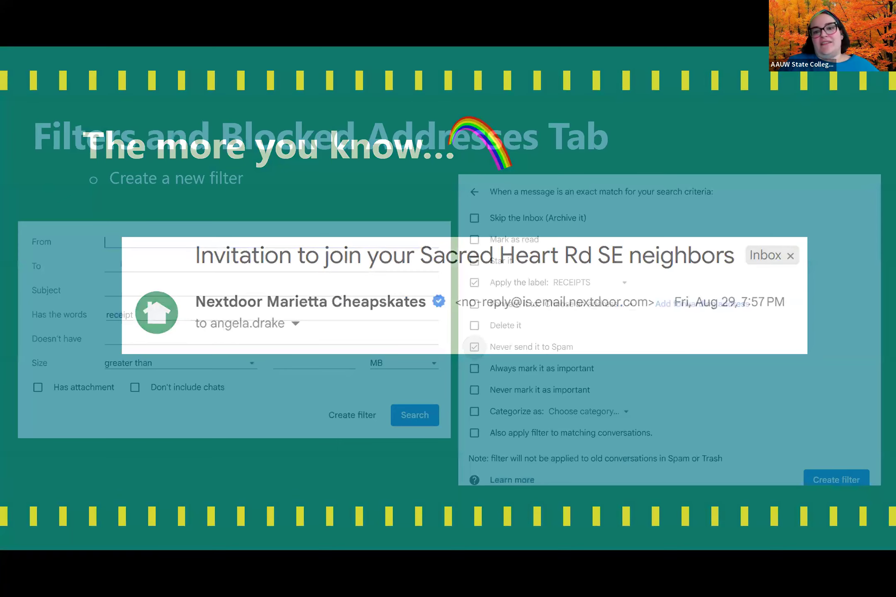